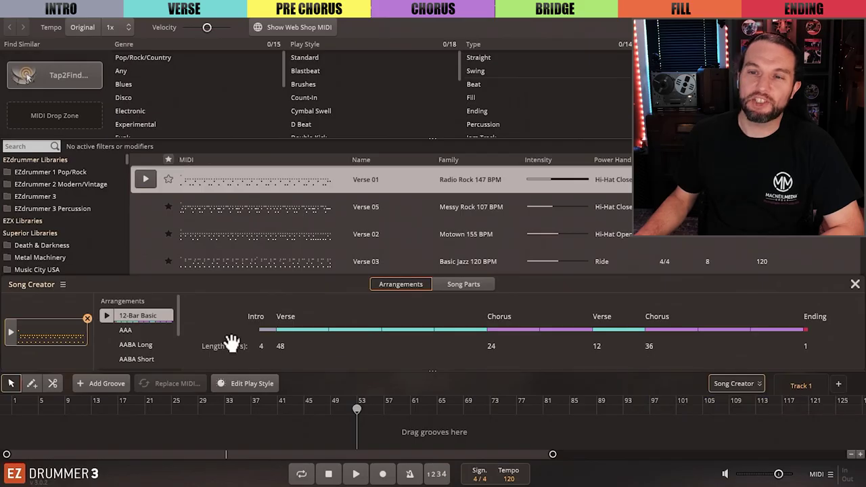
- Drop the Verse 01 groove into Song Creator's drop box for analysis
scroll(176, 332, down, 4)
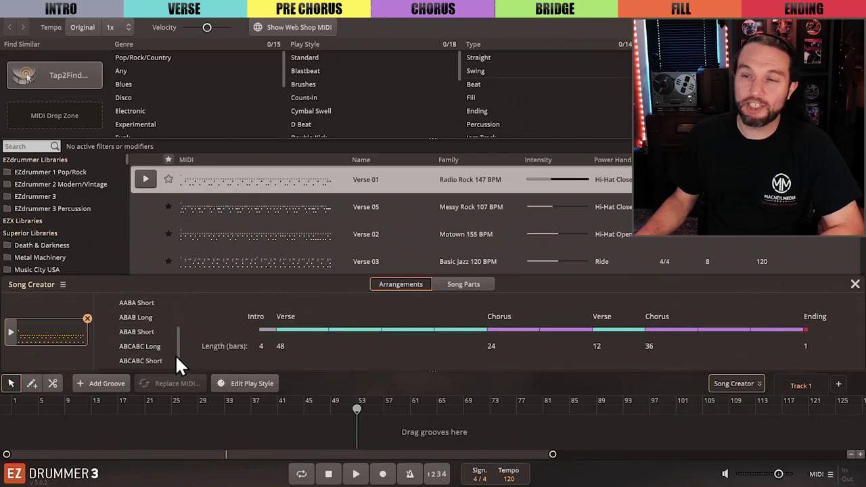
scroll(177, 317, up, 4)
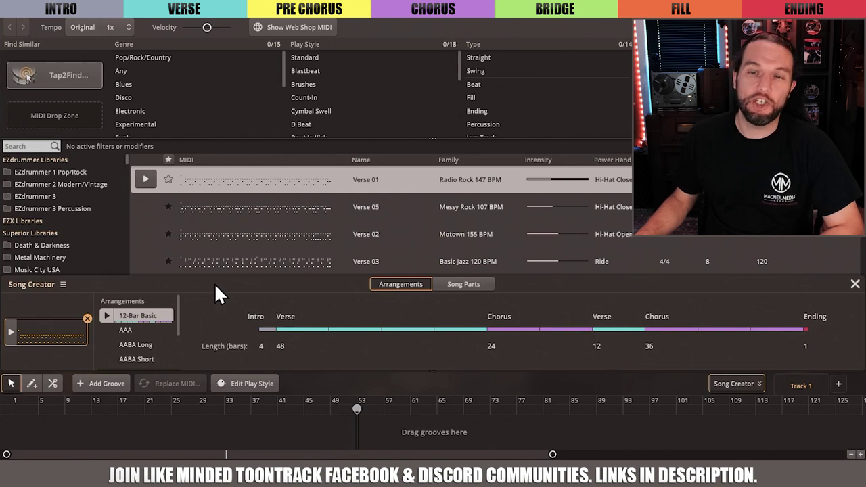
drag(289, 179, 353, 284)
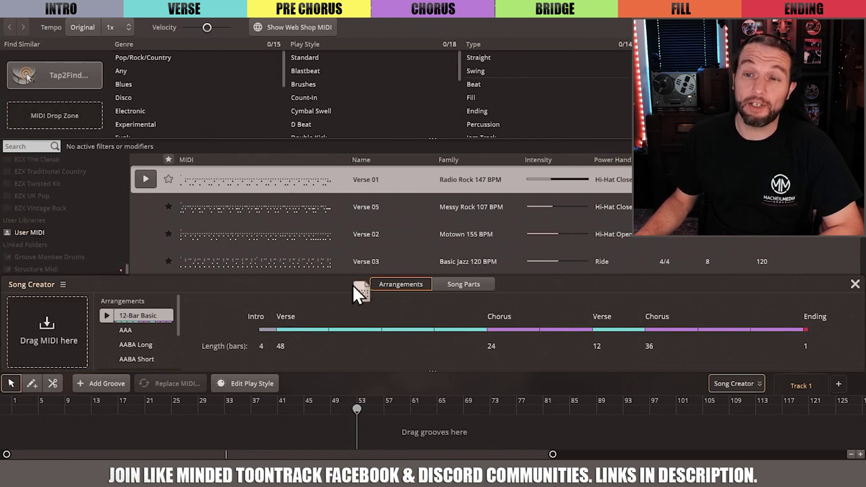
drag(113, 323, 40, 317)
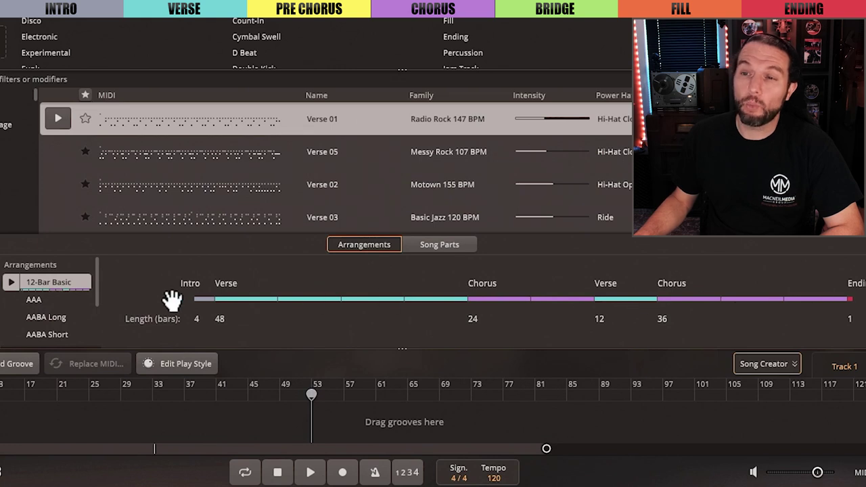
- Step through the AAA, AABA Long and AABA Short arrangements, ending on ABAB Long
click(61, 301)
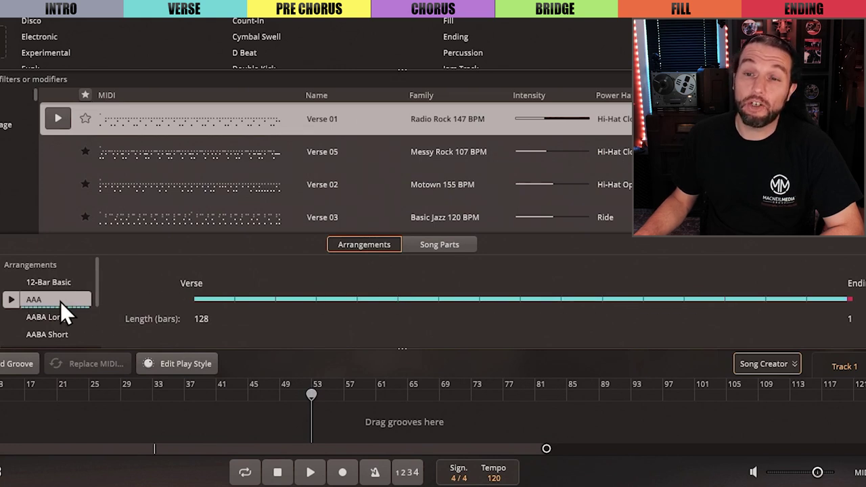
click(58, 315)
drag(97, 290, 100, 313)
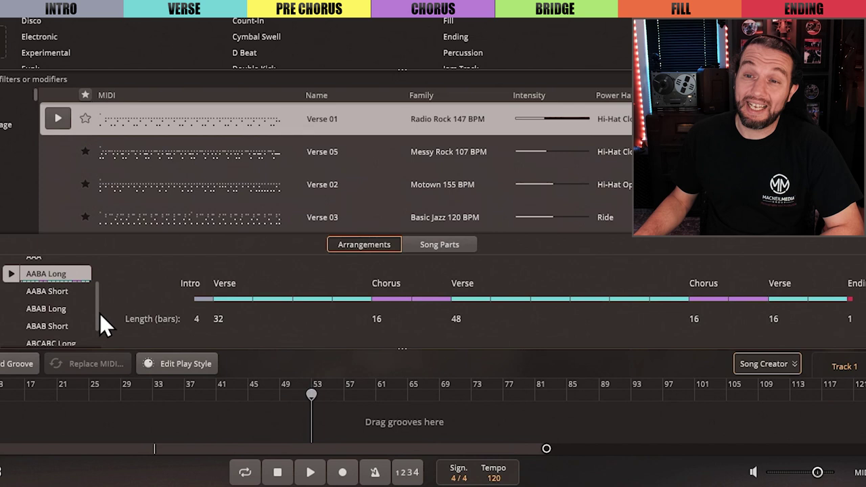
click(70, 297)
click(66, 308)
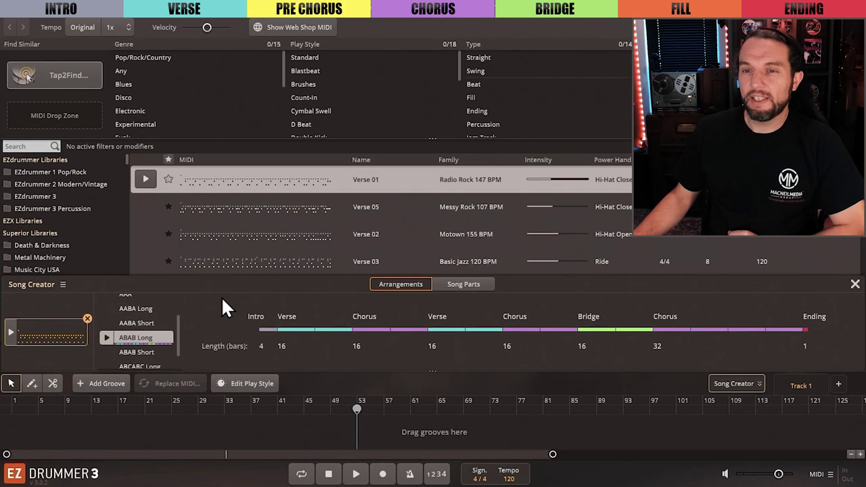
- Switch Song Creator to the Song Parts list with Intro, Verse, Chorus, Bridge, Fill and Ending variations
click(459, 288)
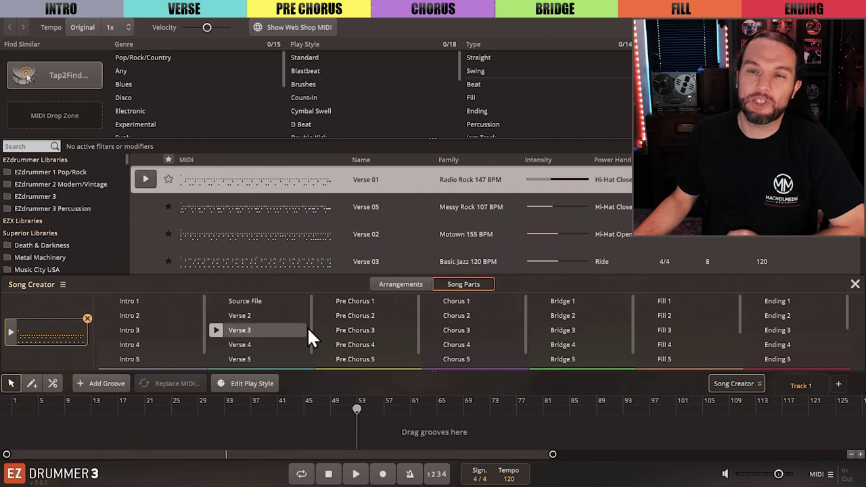
- Place the ABCABC Long arrangement on the song track and bring back the Song Parts list
click(379, 284)
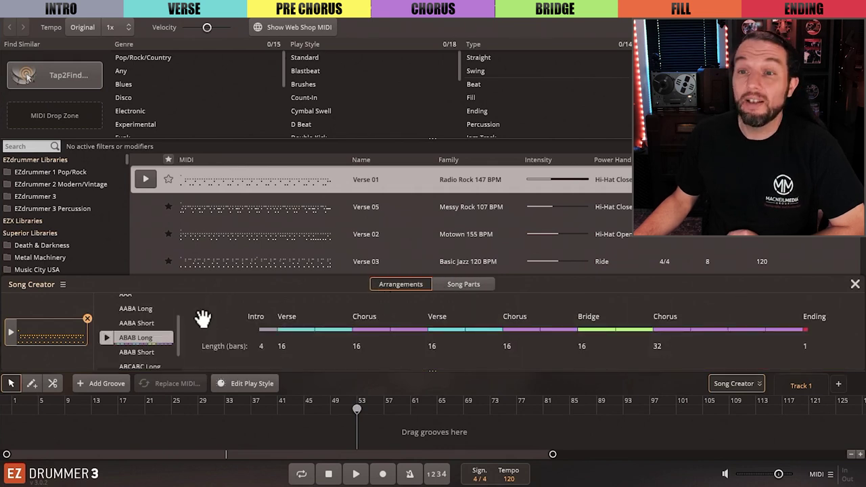
scroll(176, 325, down, 1)
drag(168, 350, 11, 414)
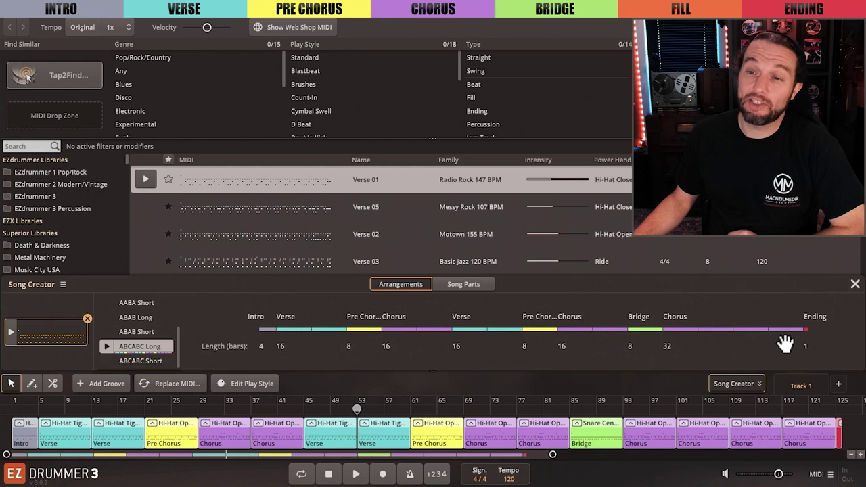
click(449, 282)
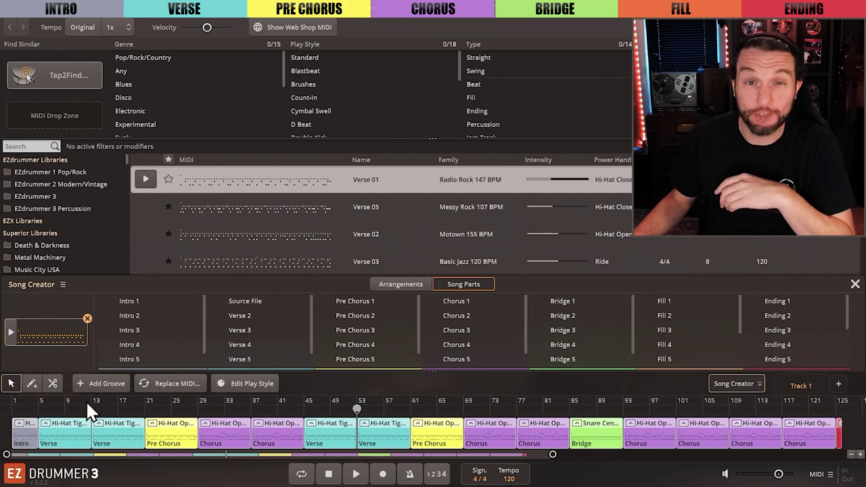
- Play the song from bar 1, preview Intro 1, stop, and bring up Edit Play Style
click(13, 410)
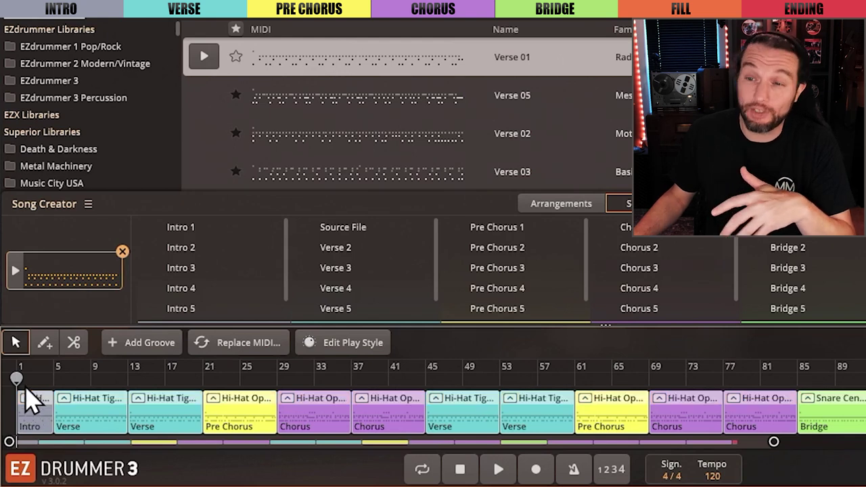
key(space)
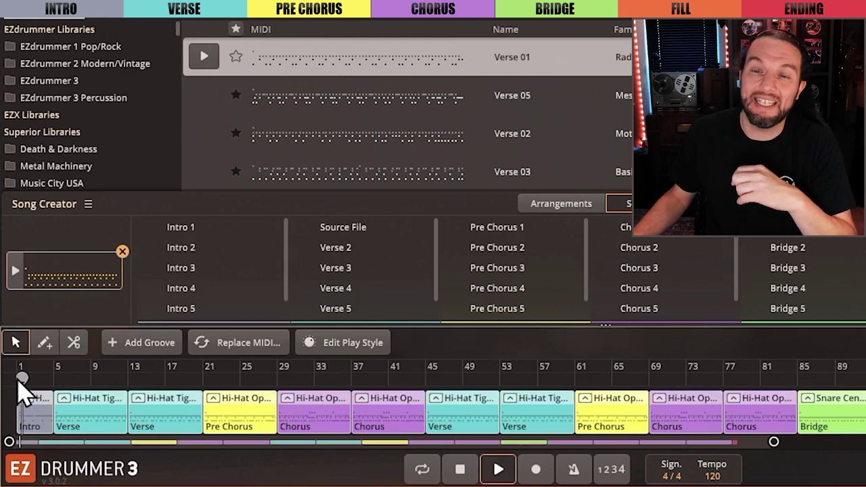
click(18, 378)
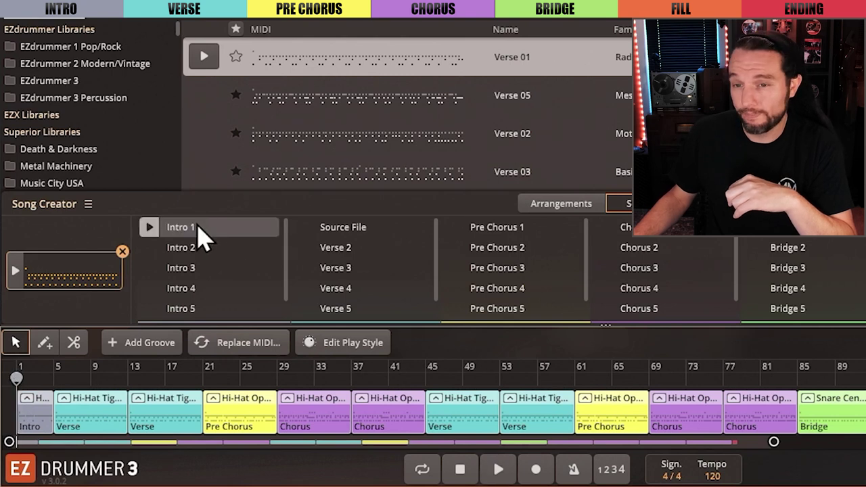
click(150, 228)
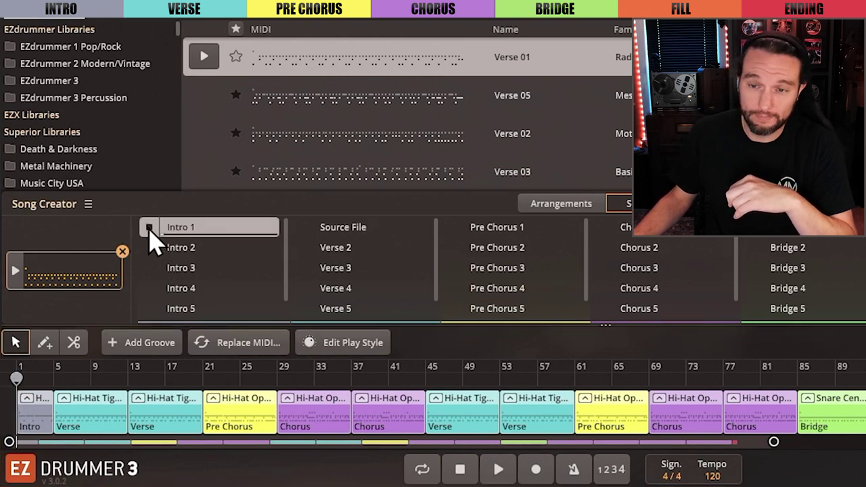
key(space)
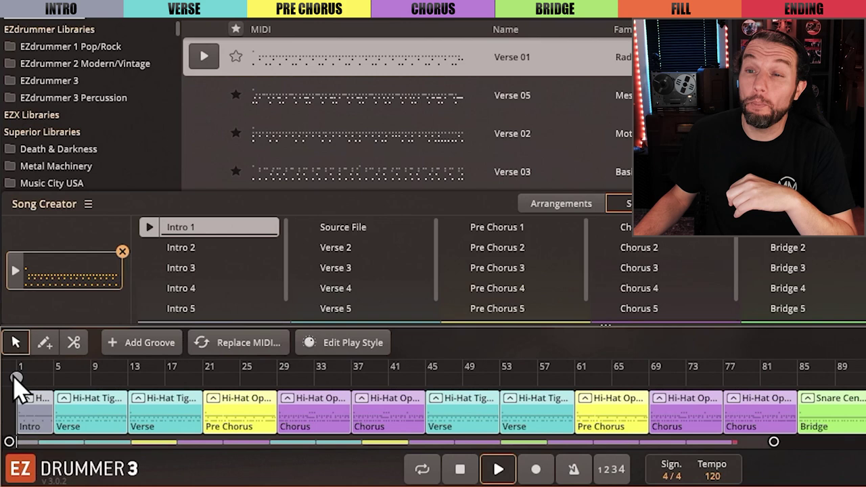
key(space)
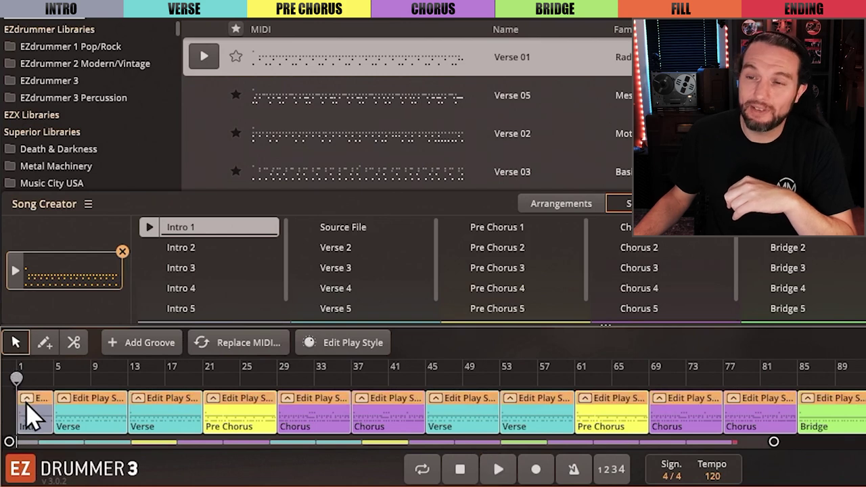
click(27, 399)
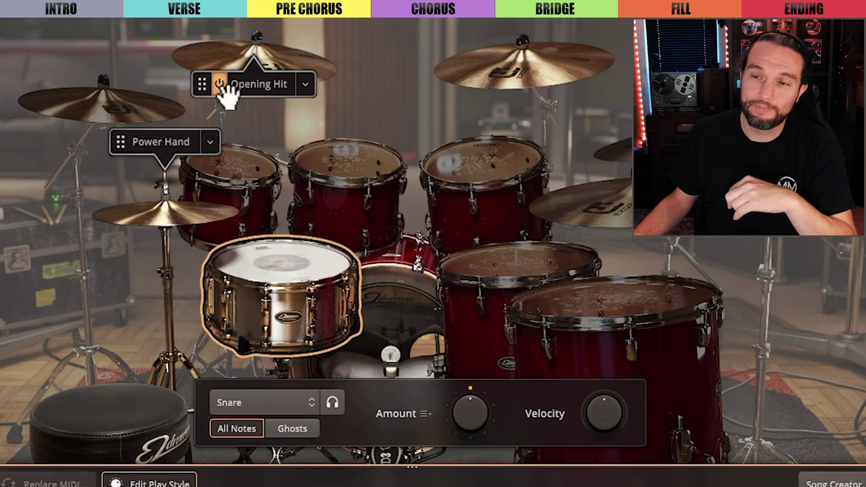
- Turn off the Opening Hit cymbal accent and return to the Arrangements list
click(220, 85)
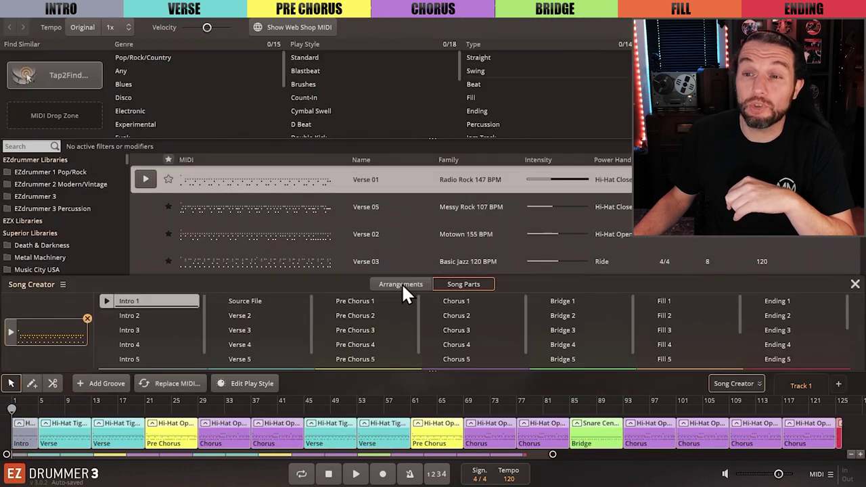
click(401, 283)
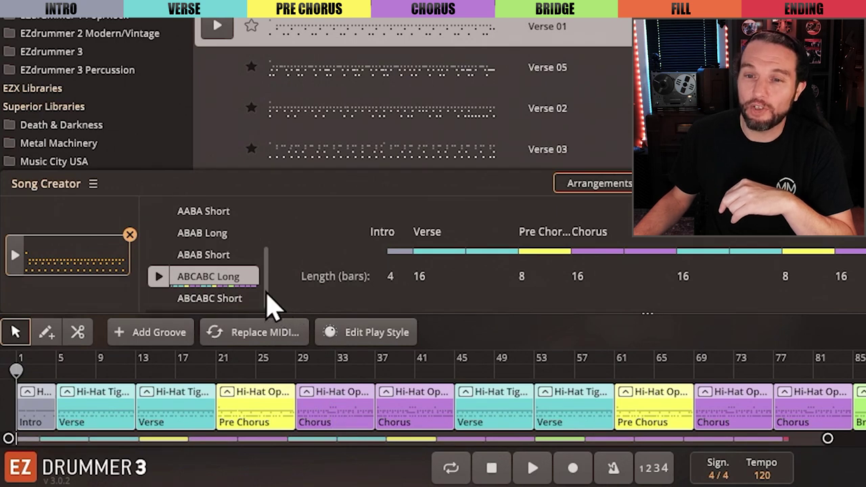
- Preview AAA and AABA Long, then select and delete every part on the song track
scroll(271, 301, up, 2)
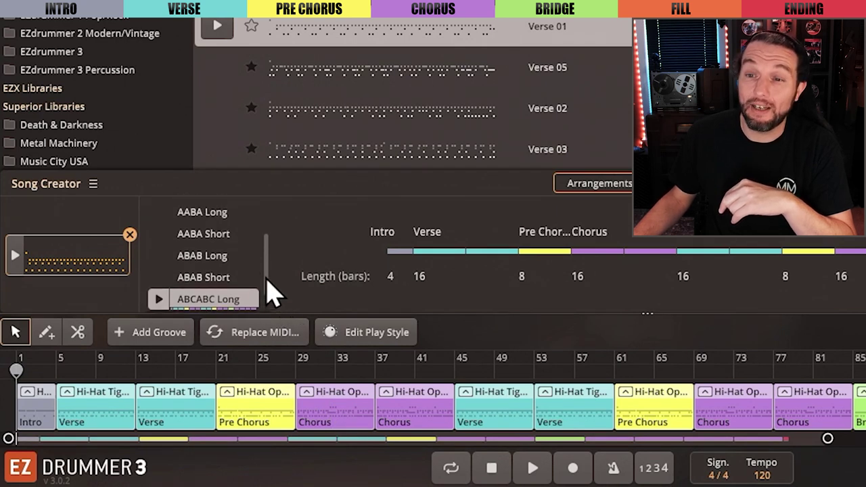
scroll(270, 277, up, 2)
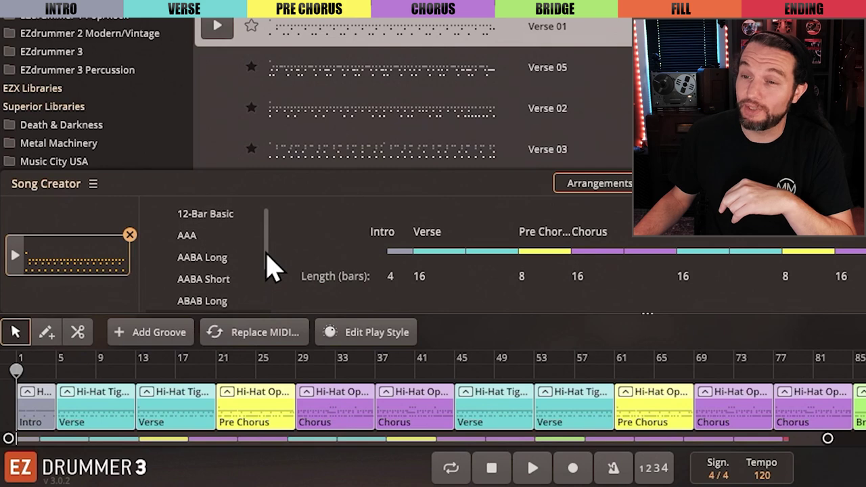
click(211, 252)
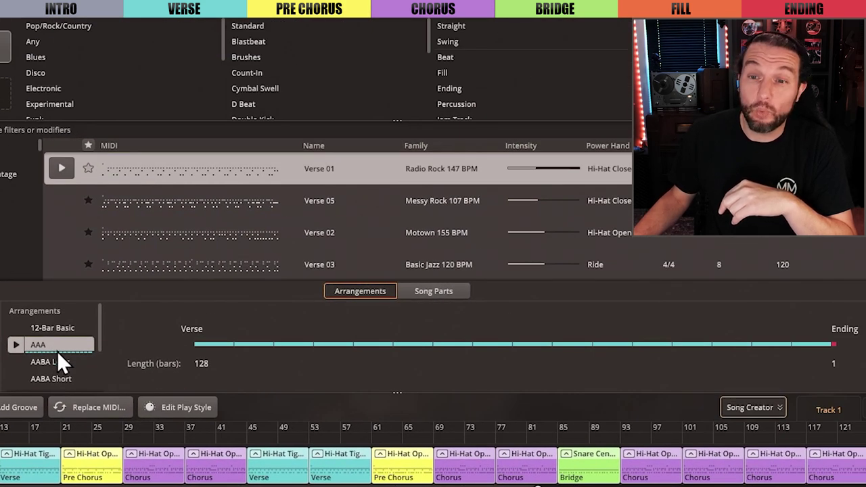
click(57, 364)
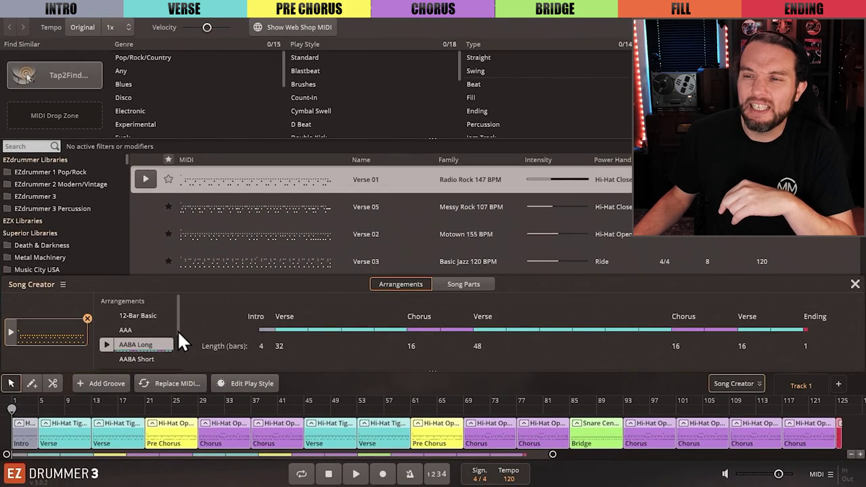
key(ctrl+a)
key(Delete)
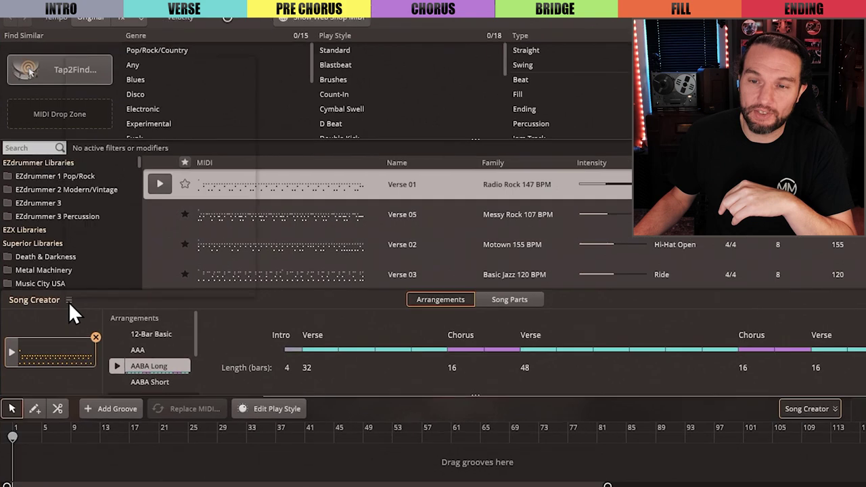
click(69, 302)
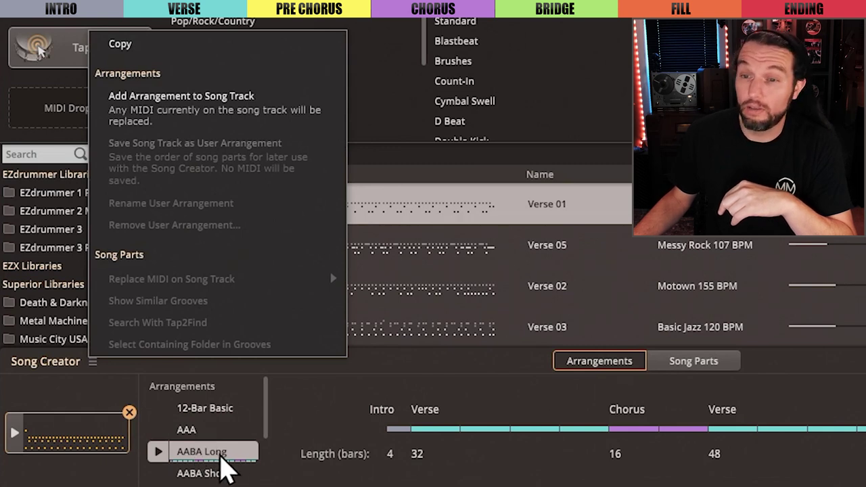
- Select the AAA arrangement and copy it from the Song Creator ☰ menu
click(200, 431)
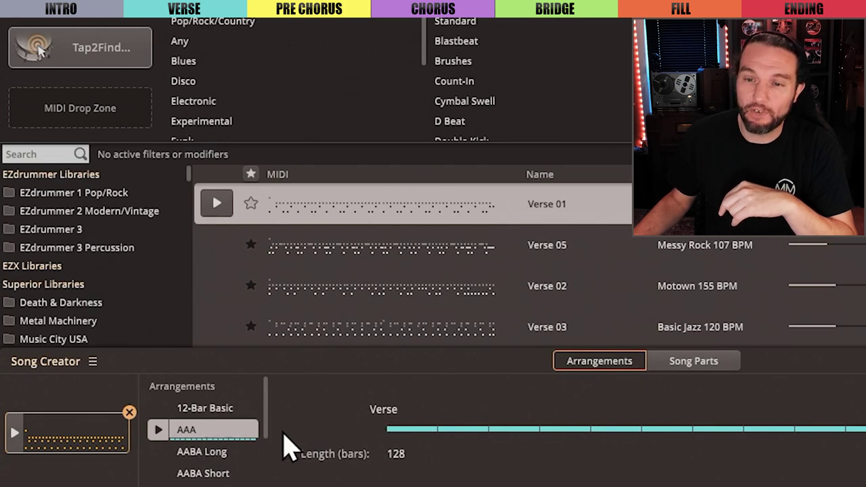
click(94, 362)
click(150, 52)
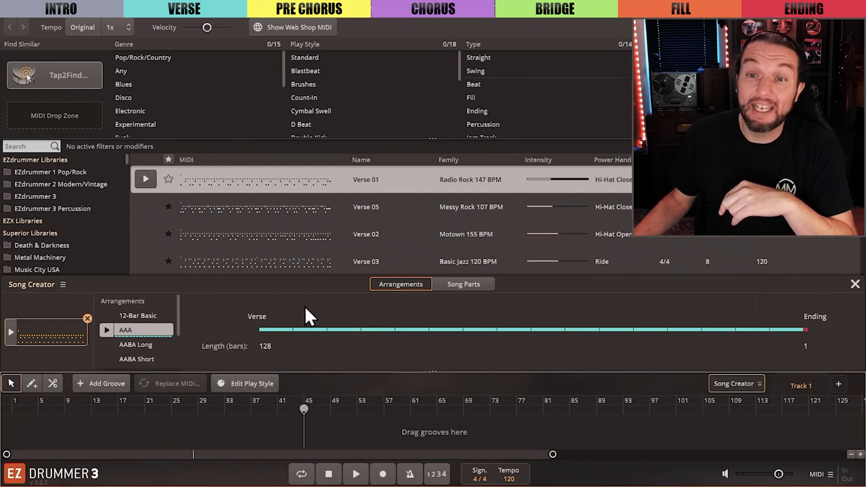
- Try pasting and adding the AAA arrangement to the track, undoing each attempt
key(ctrl+v)
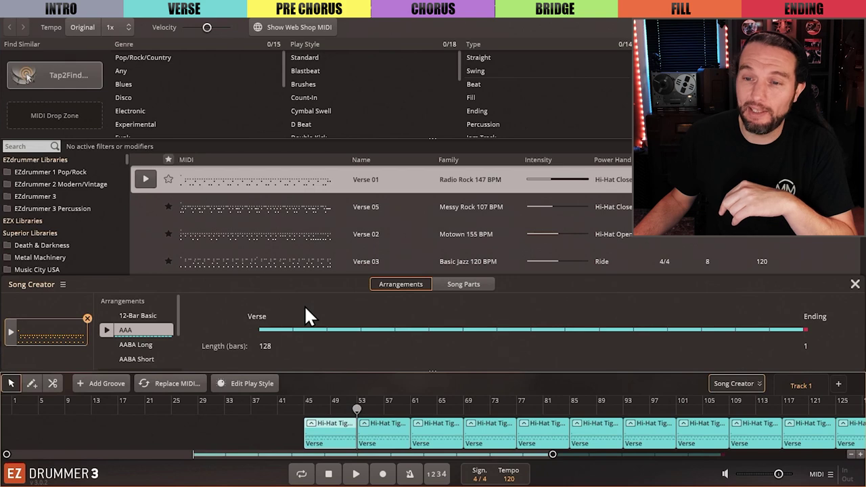
key(ctrl+z)
right_click(118, 426)
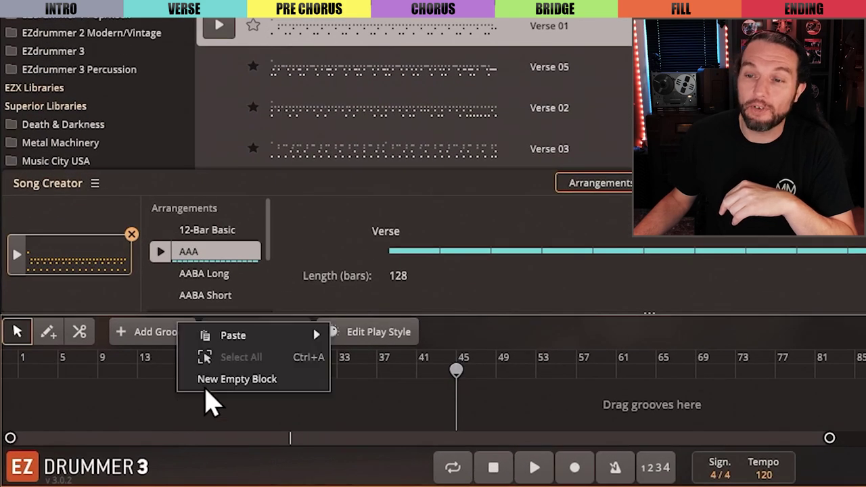
mouse_move(236, 336)
click(392, 193)
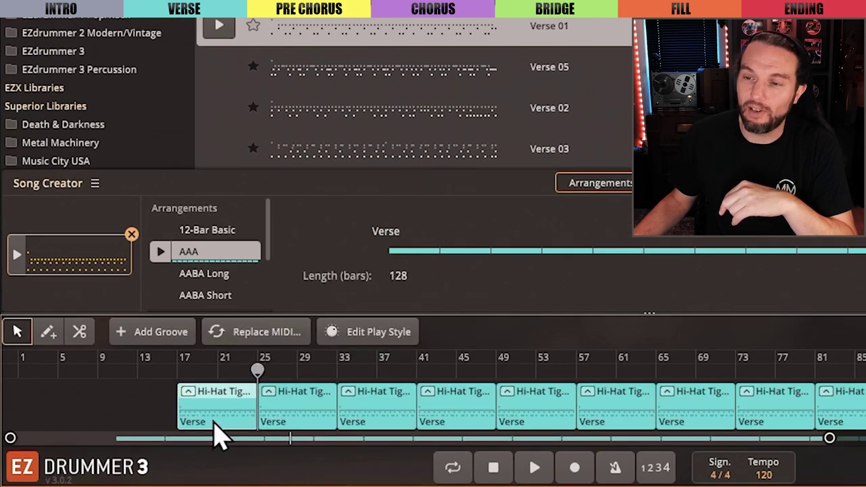
key(ctrl+z)
click(95, 184)
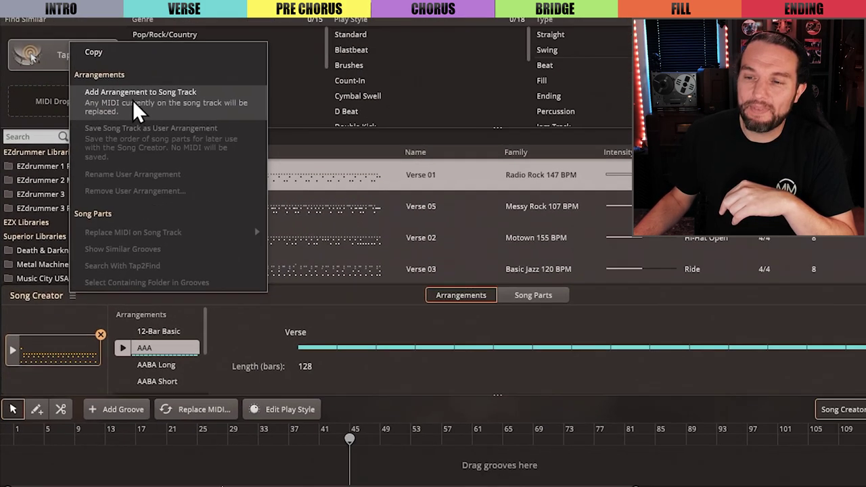
click(179, 76)
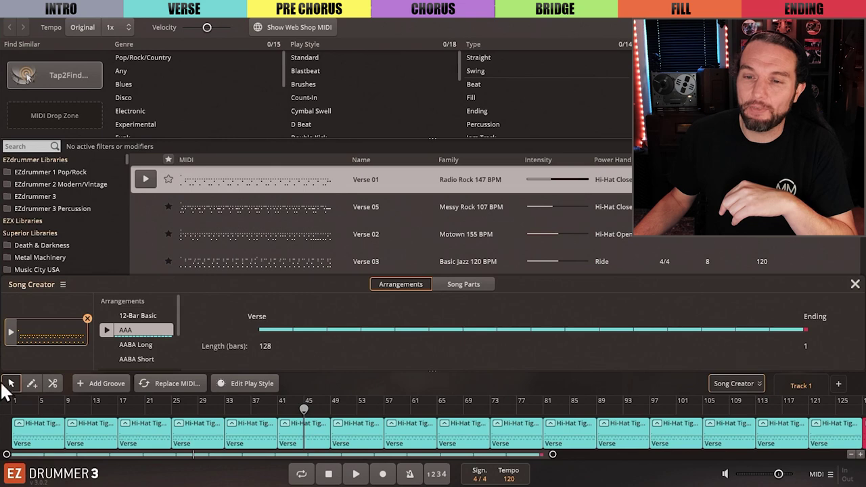
key(ctrl+z)
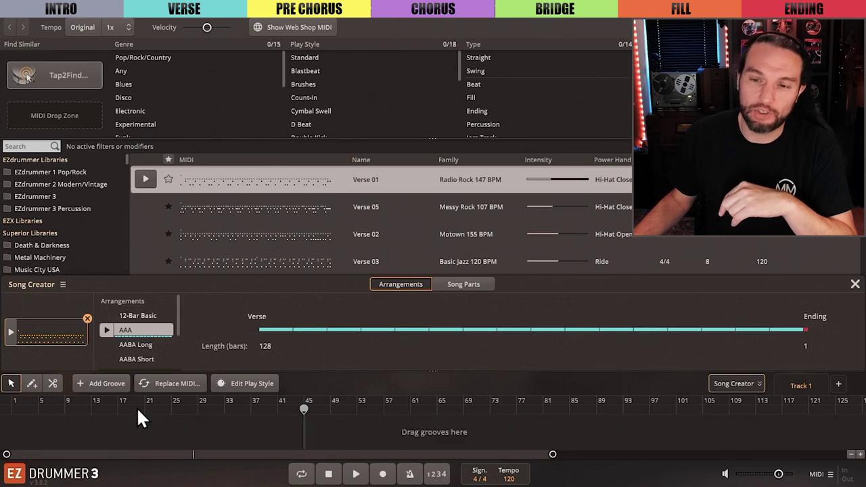
- Place Verse 05, 02 and 03 near bars 9, 21 and 33, then replace them with AAA
drag(272, 204, 71, 436)
drag(230, 234, 157, 433)
drag(243, 259, 219, 433)
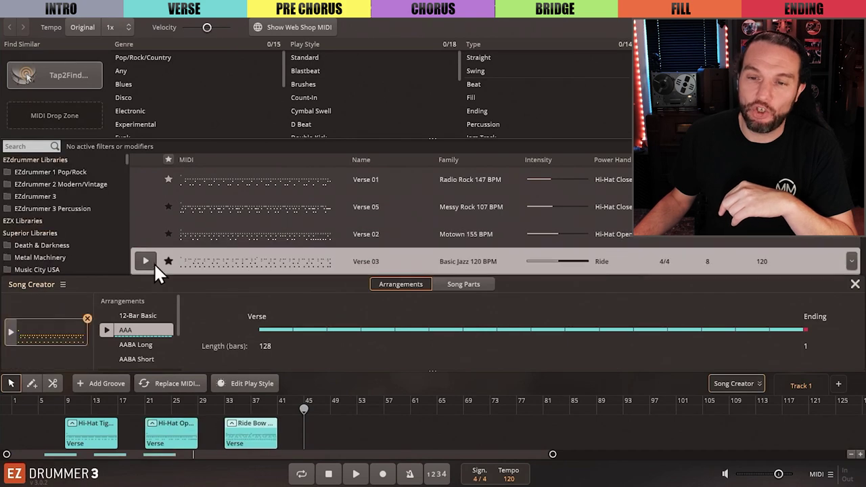
click(62, 284)
click(124, 117)
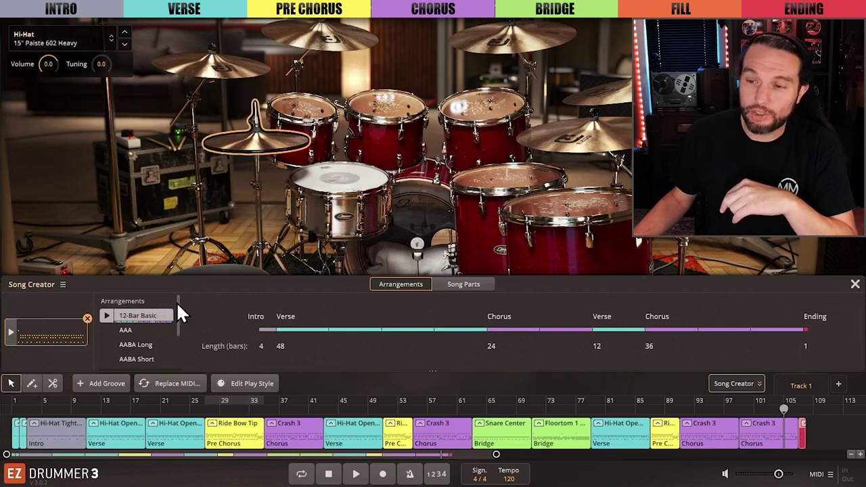
- Bring the Arrangements list back to 12-Bar Basic beside the multi-section song track
mouse_move(176, 301)
mouse_down()
mouse_move(174, 327)
mouse_move(178, 302)
mouse_up()
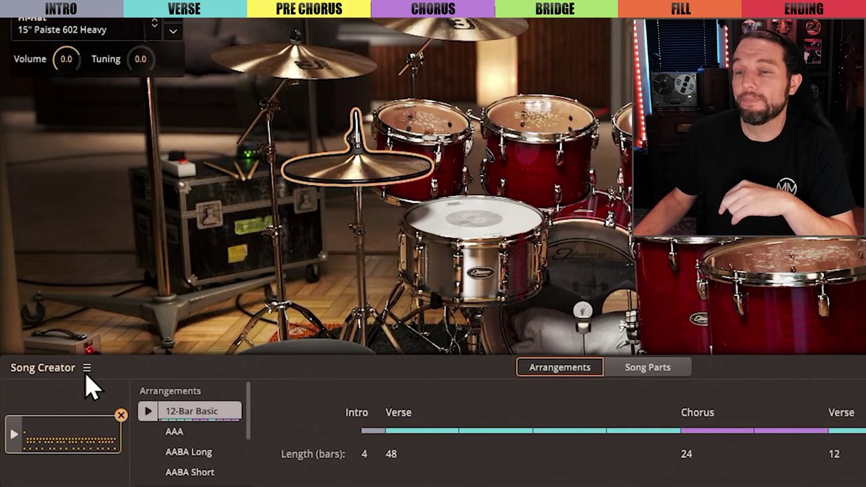
- Save the current song track as a new user arrangement
click(63, 285)
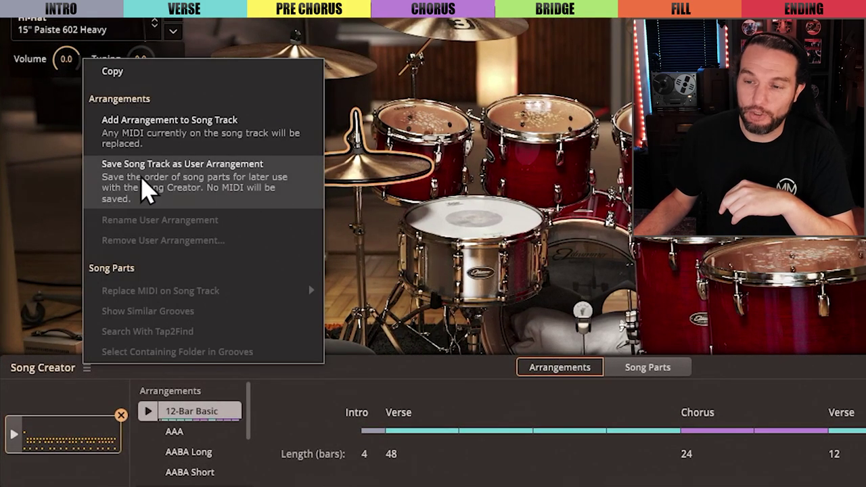
click(144, 192)
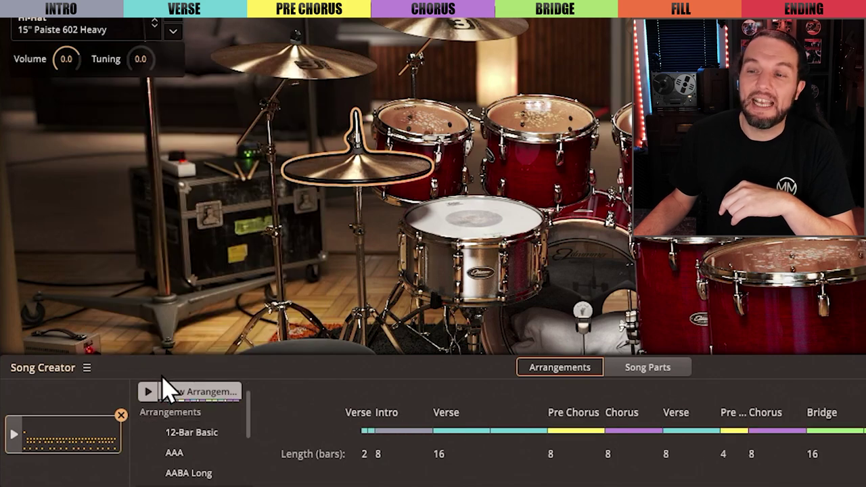
scroll(252, 403, up, 1)
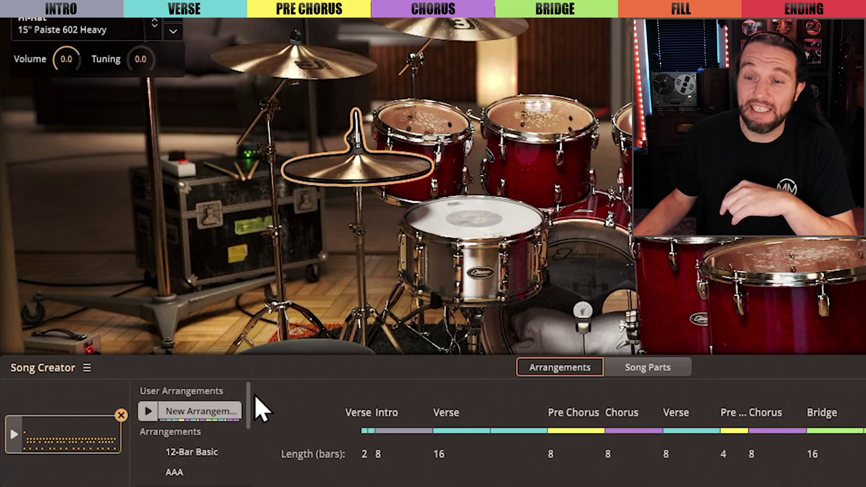
- Rename the new user arrangement to 'I'll Be Back'
right_click(188, 413)
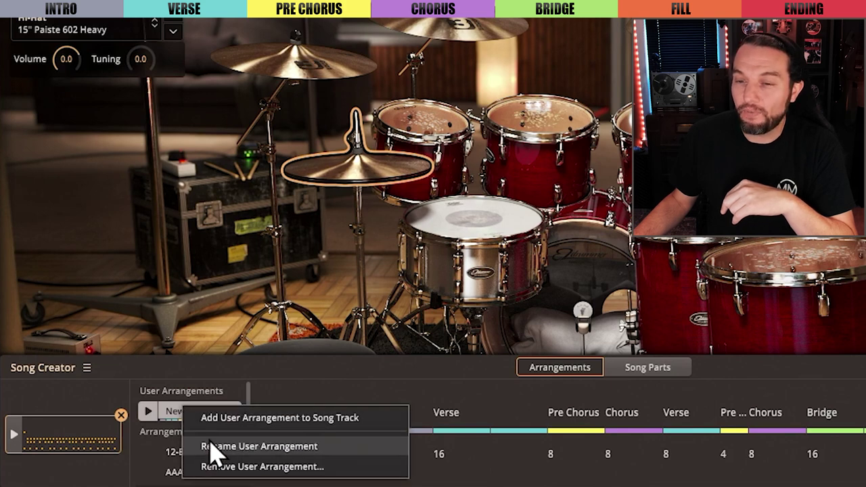
click(276, 446)
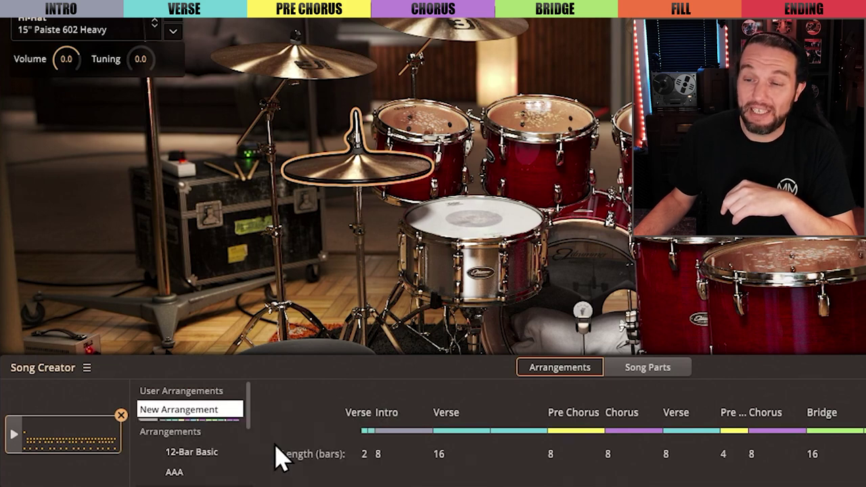
key(BackSpace)
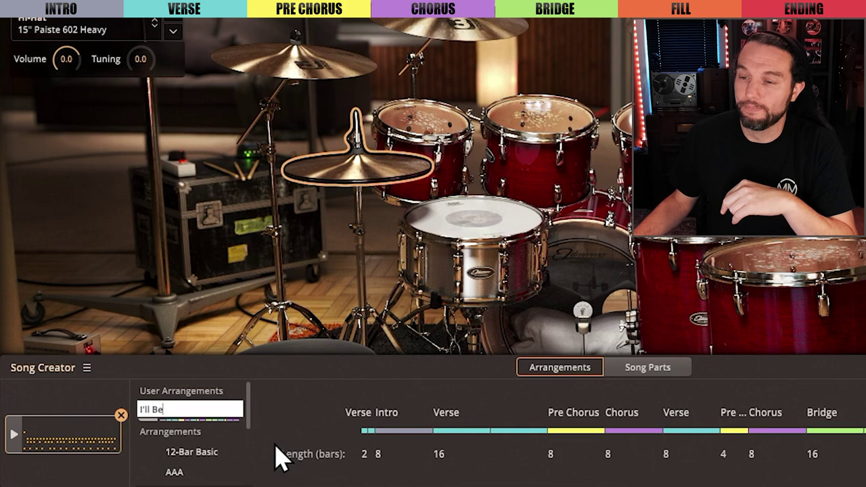
text(I'll Be Back)
key(Return)
- Remove the I'll Be Back user arrangement from Song Creator
right_click(227, 412)
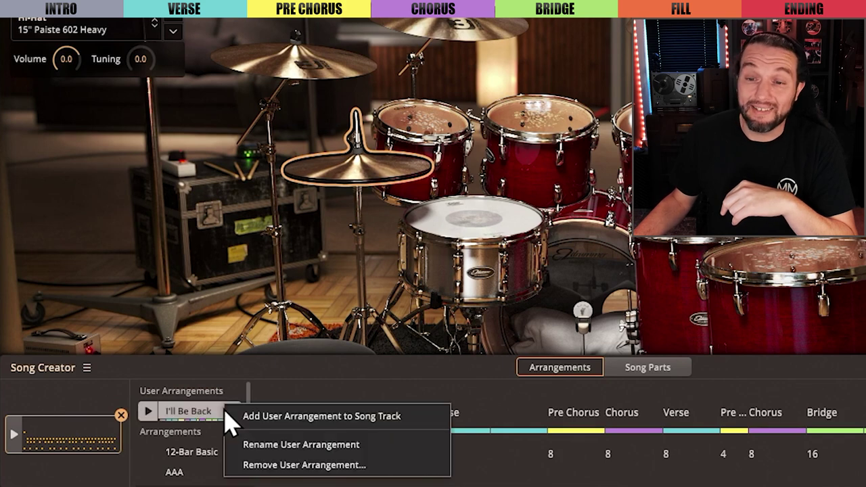
click(309, 465)
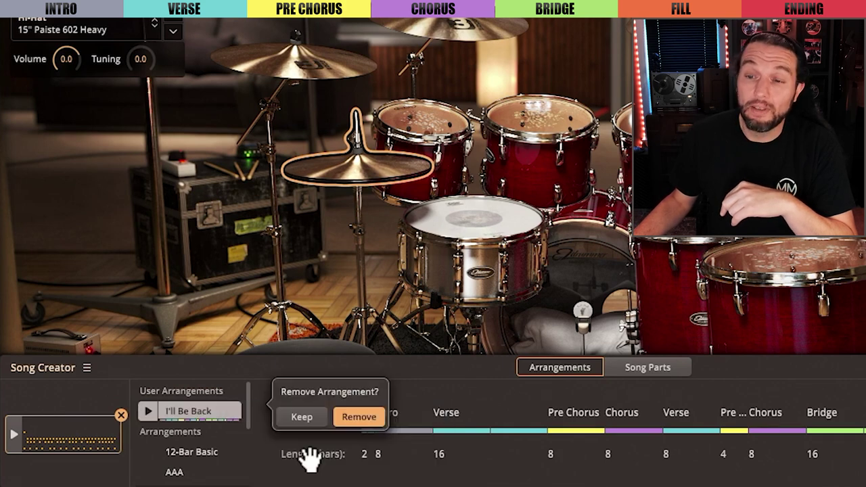
click(368, 419)
click(34, 5)
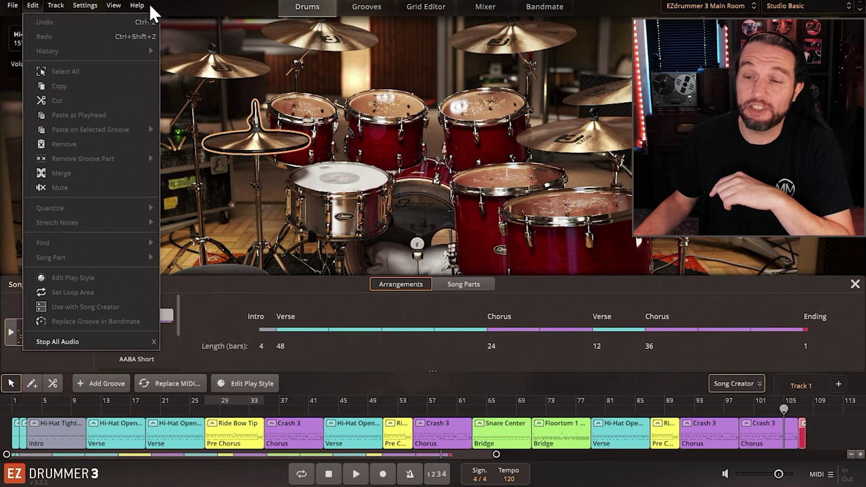
click(177, 8)
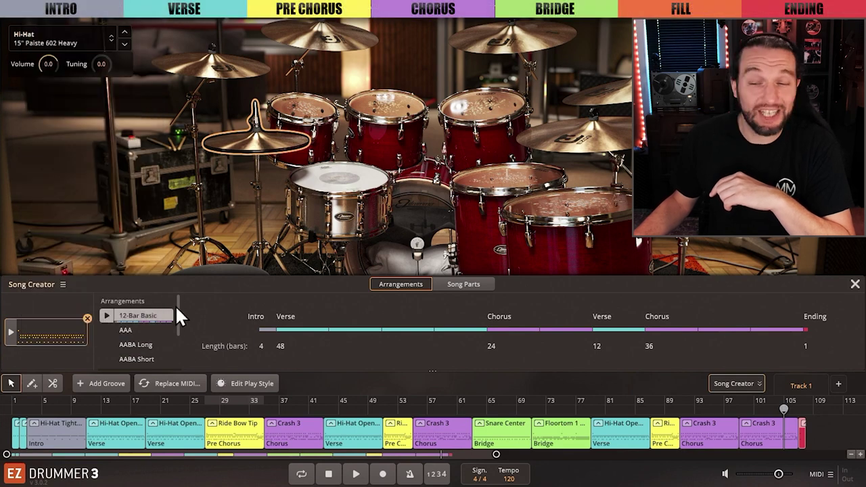
- Save the song track as a new user arrangement named 'Judgement Night'
click(63, 284)
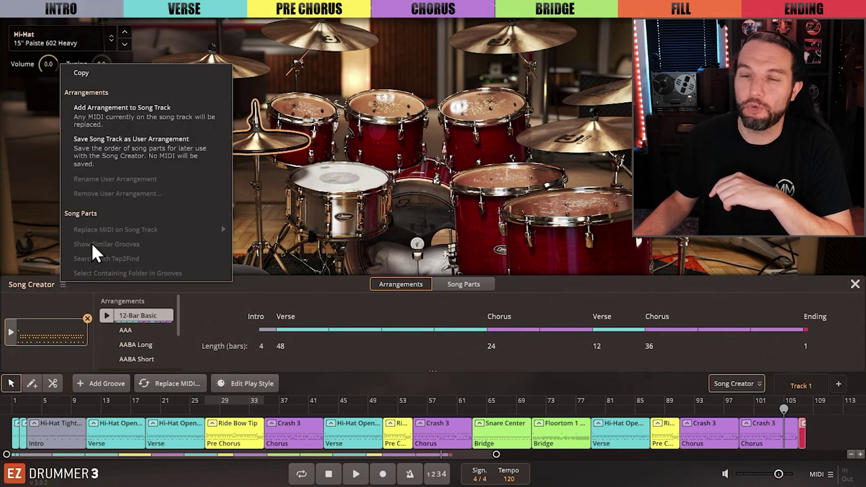
click(109, 140)
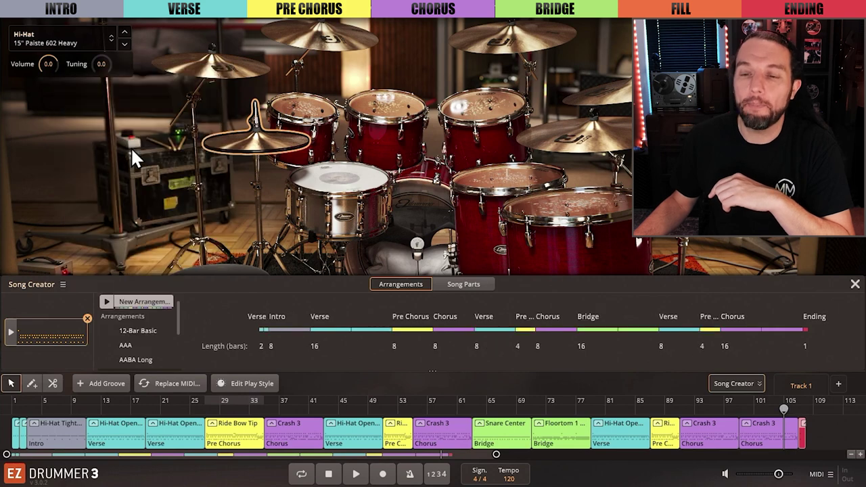
right_click(140, 297)
click(156, 321)
text(Judgement Ni)
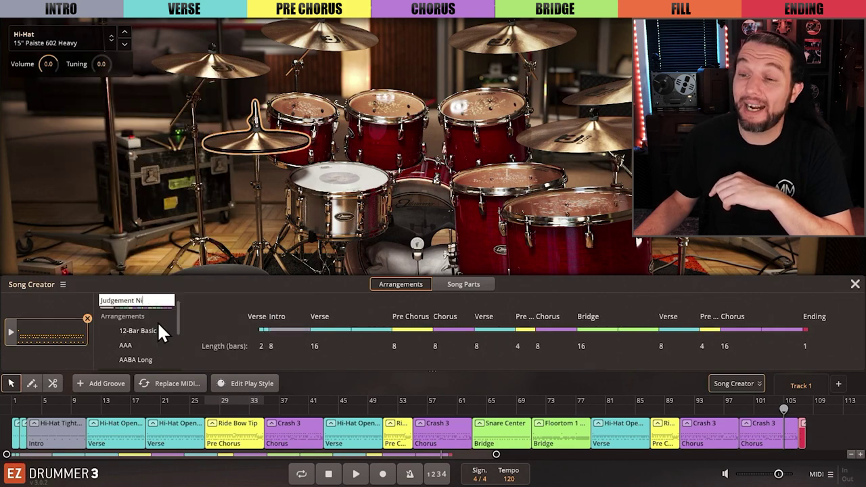
text(ght)
key(Return)
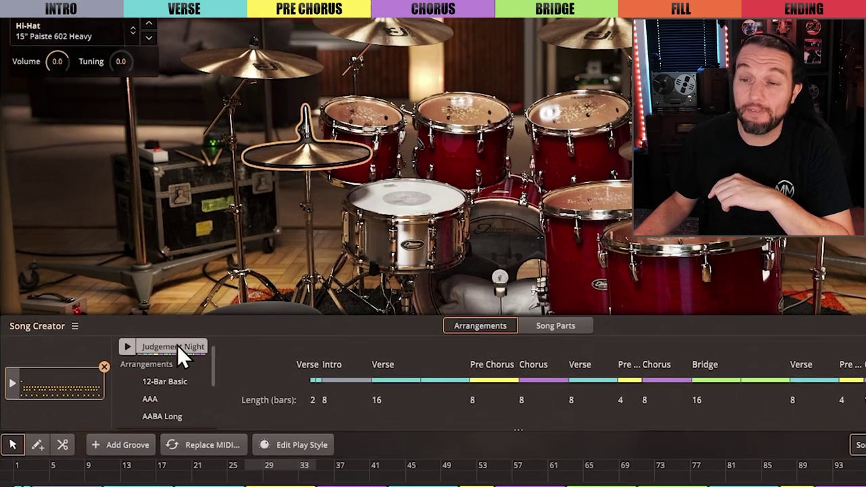
right_click(162, 302)
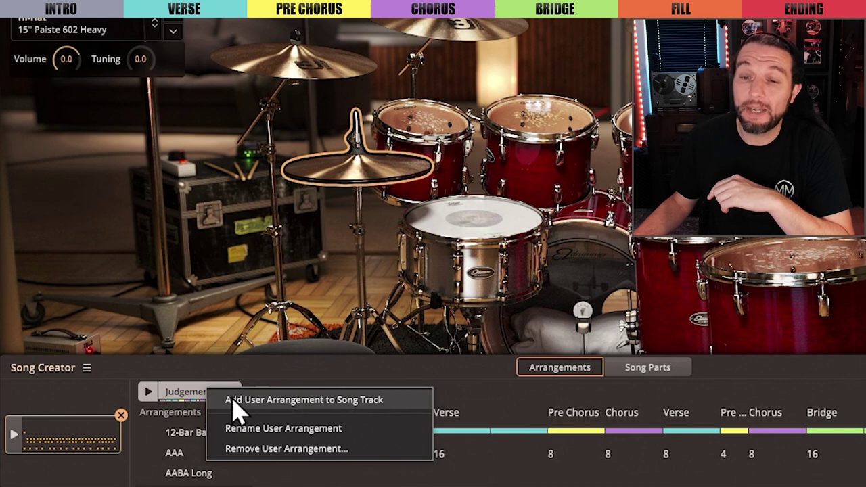
click(291, 385)
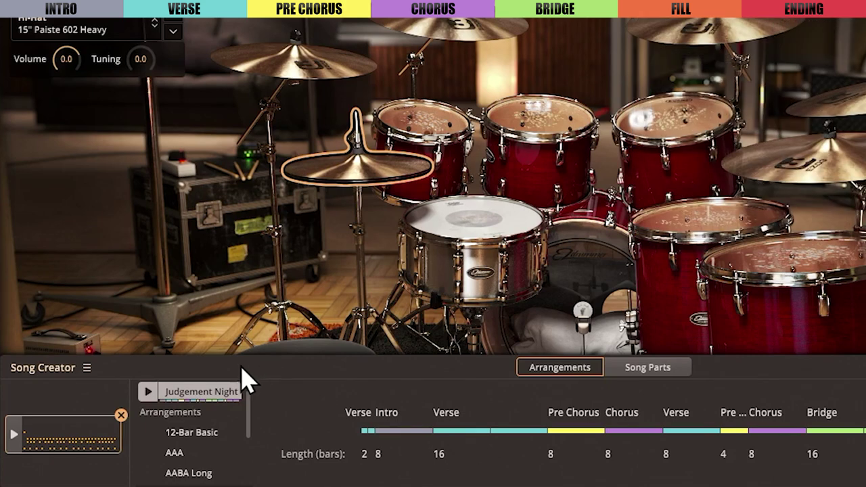
click(148, 392)
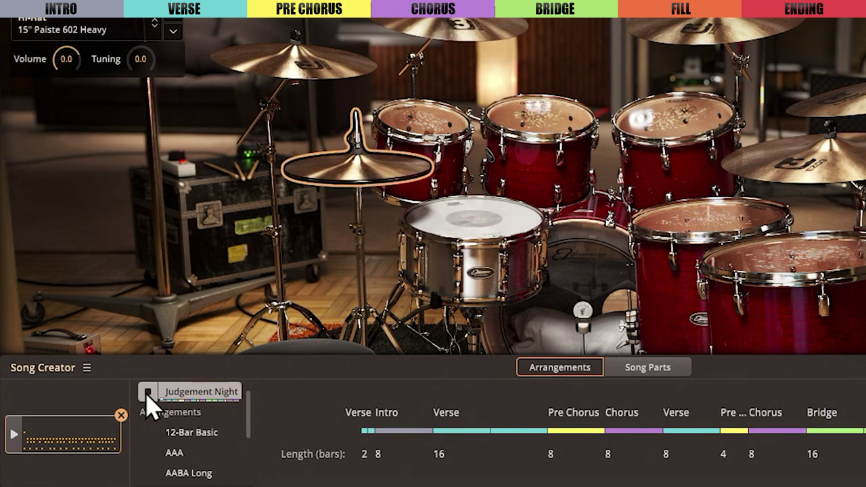
click(148, 431)
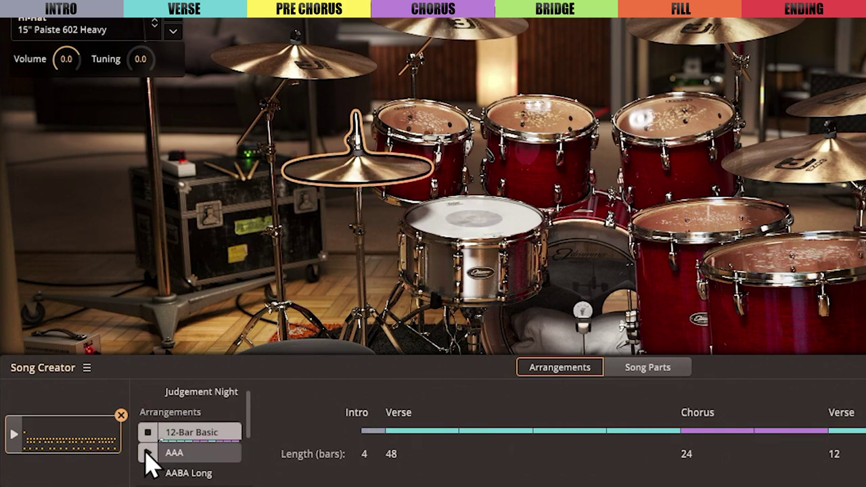
click(147, 453)
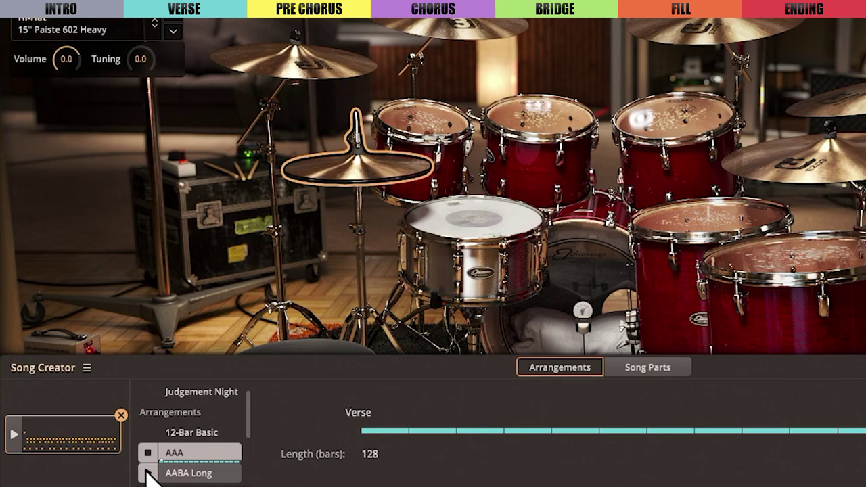
click(148, 472)
click(149, 473)
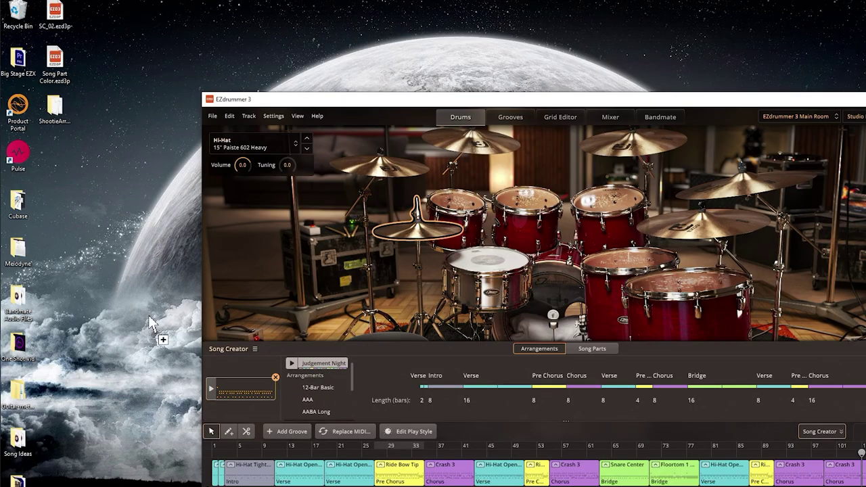
- Export the song track to the desktop as Judgement Night.mid, then drag it back onto the track
drag(61, 147, 60, 173)
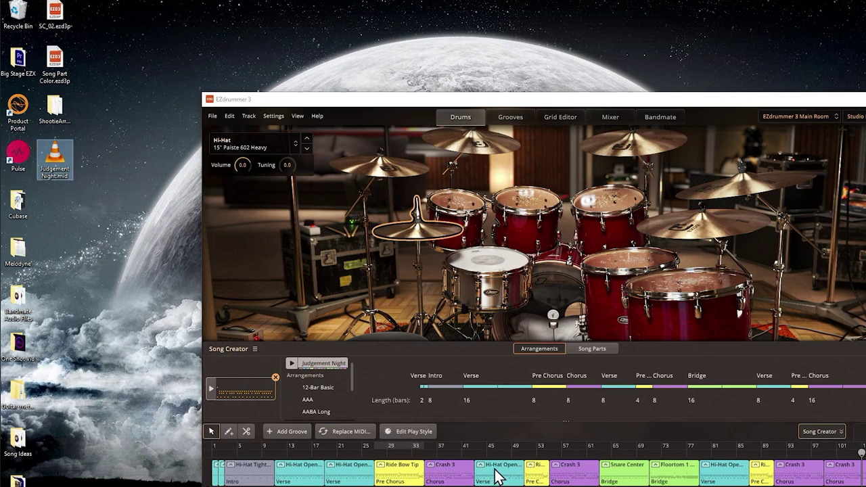
scroll(495, 474, down, 6)
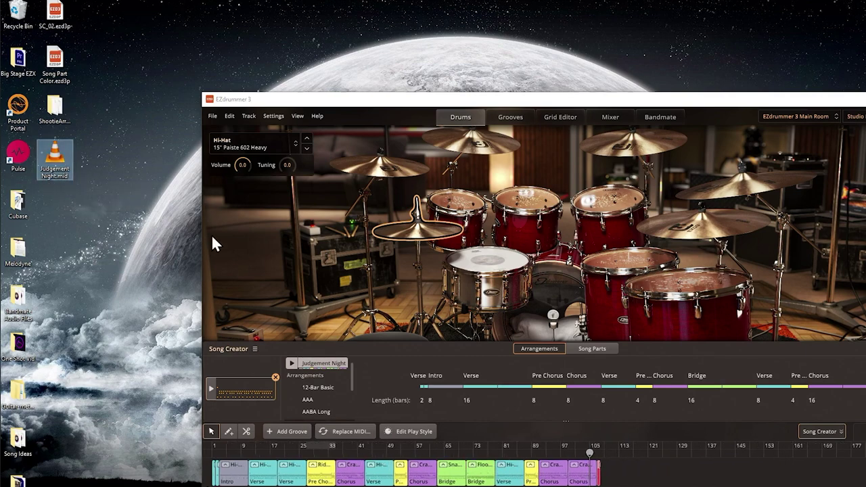
drag(58, 156, 635, 479)
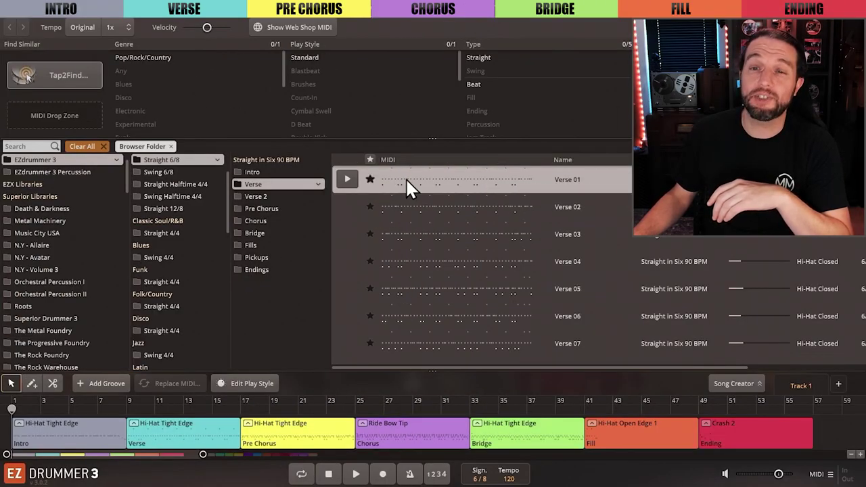
click(728, 383)
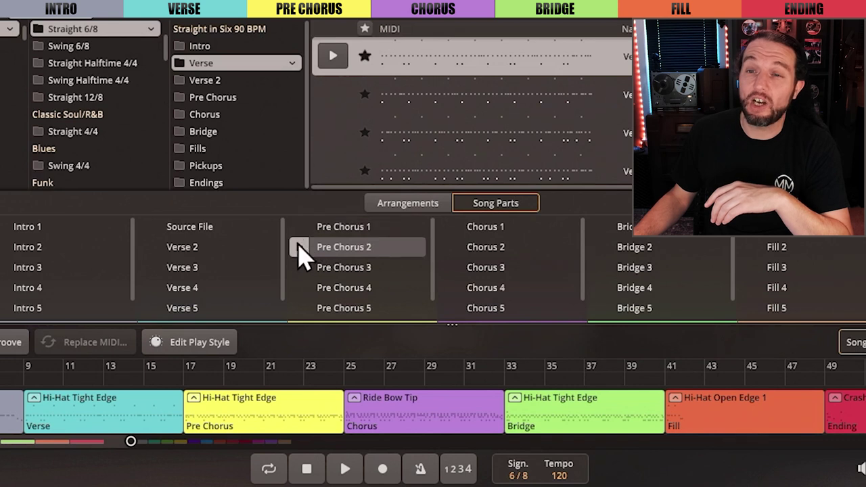
click(298, 248)
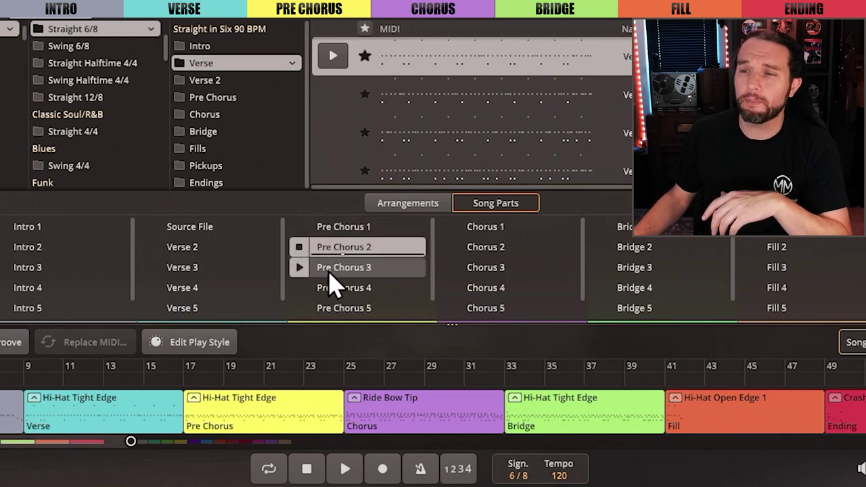
click(299, 267)
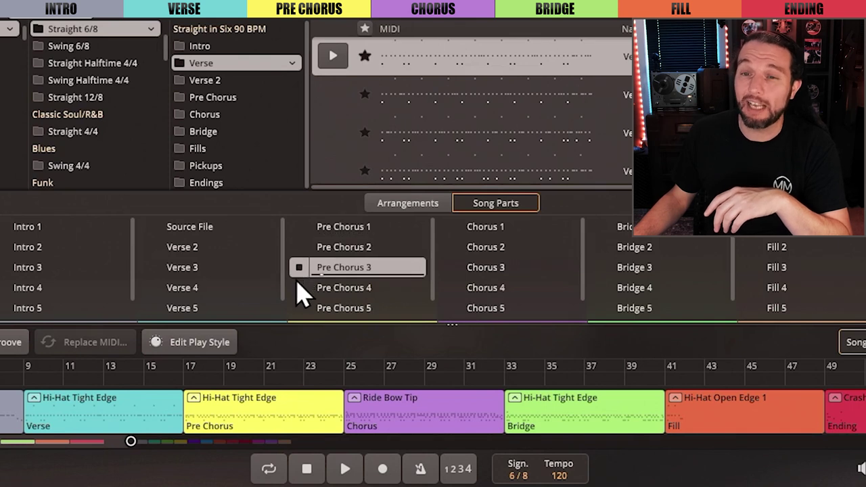
click(299, 288)
click(301, 309)
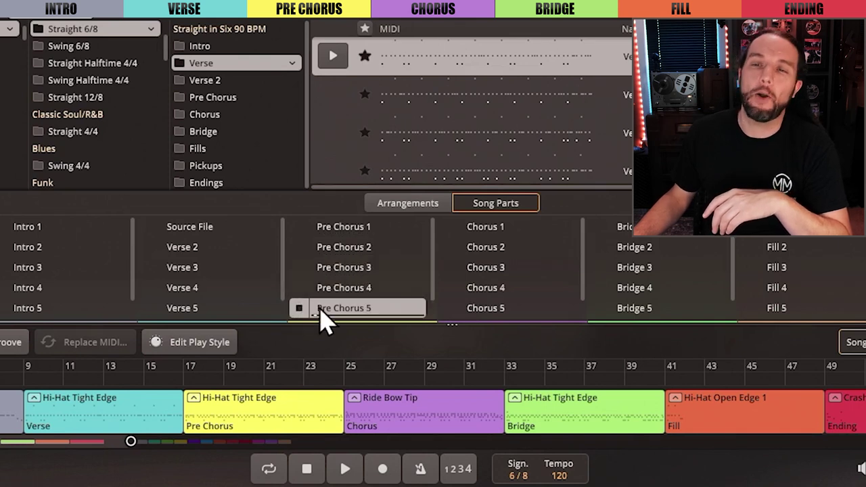
click(449, 248)
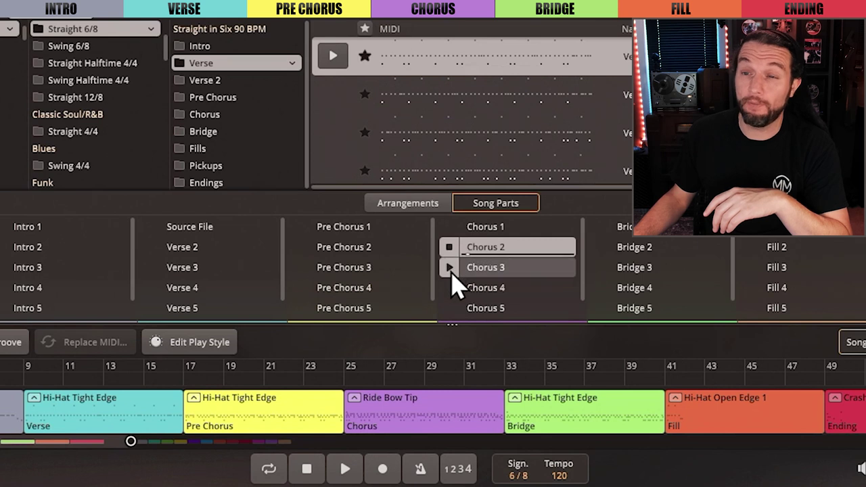
click(450, 269)
click(448, 287)
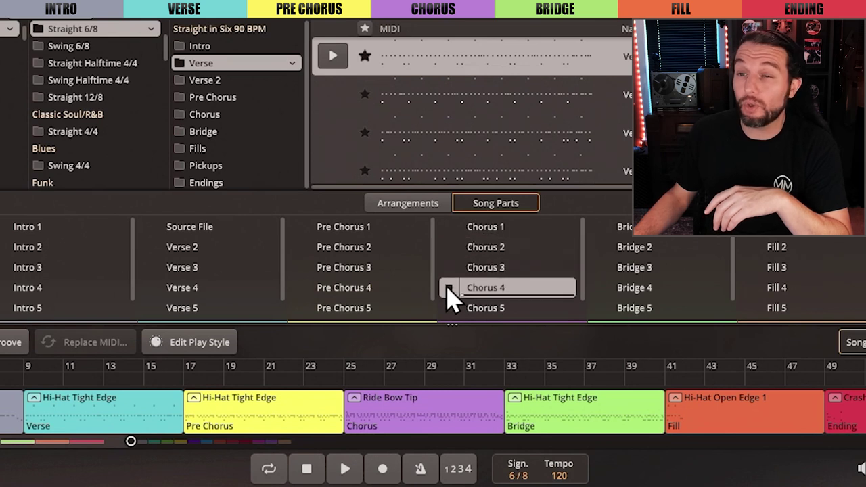
click(597, 248)
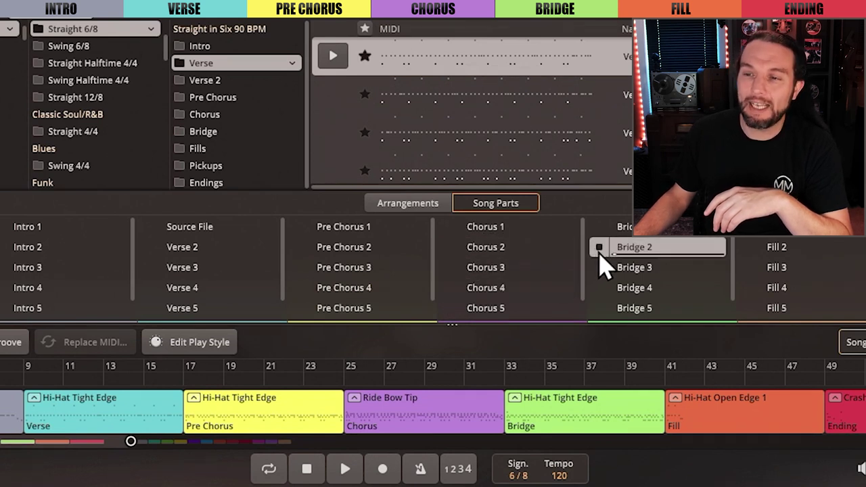
click(646, 273)
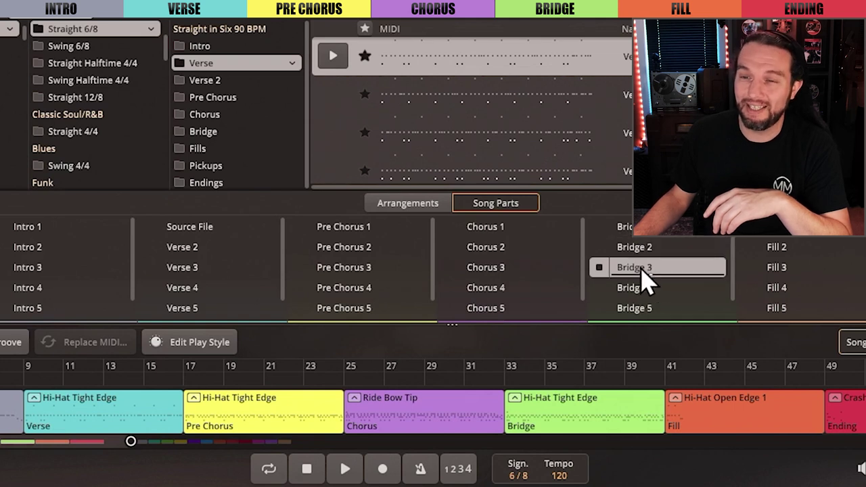
click(492, 272)
click(483, 289)
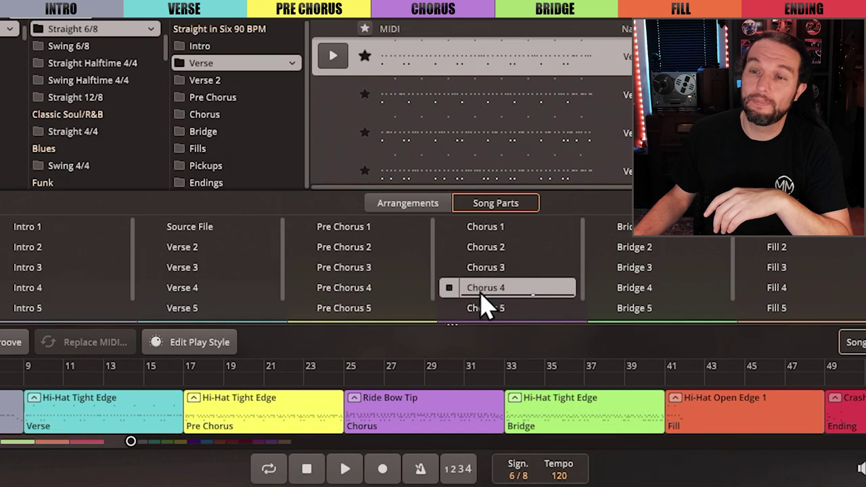
click(599, 270)
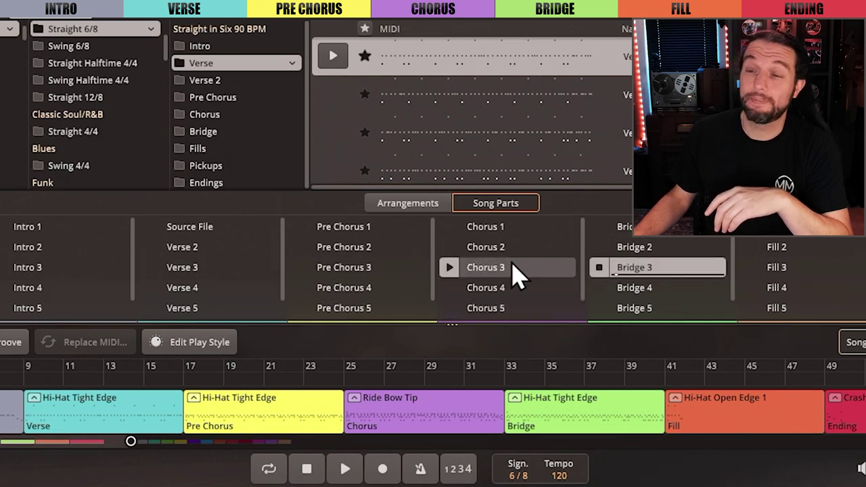
click(449, 251)
click(449, 271)
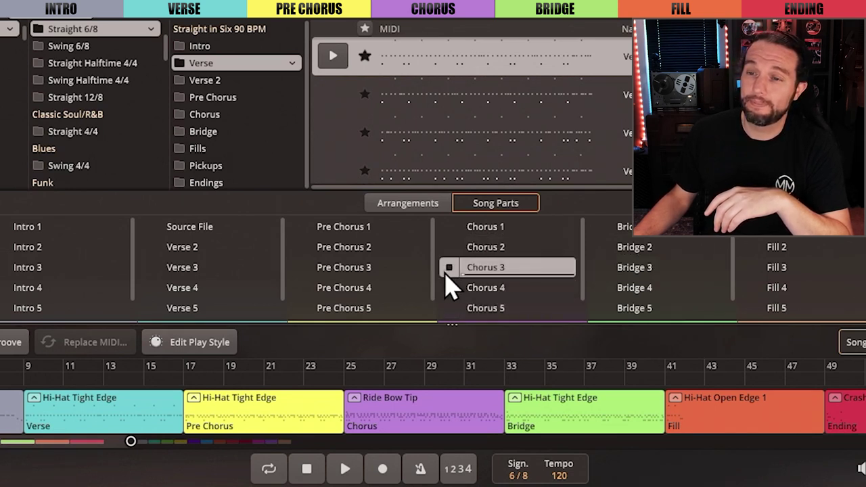
click(445, 287)
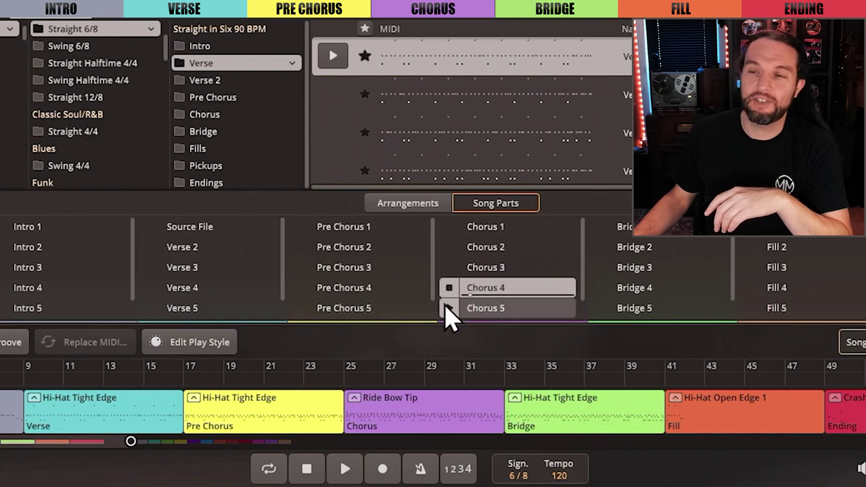
click(445, 306)
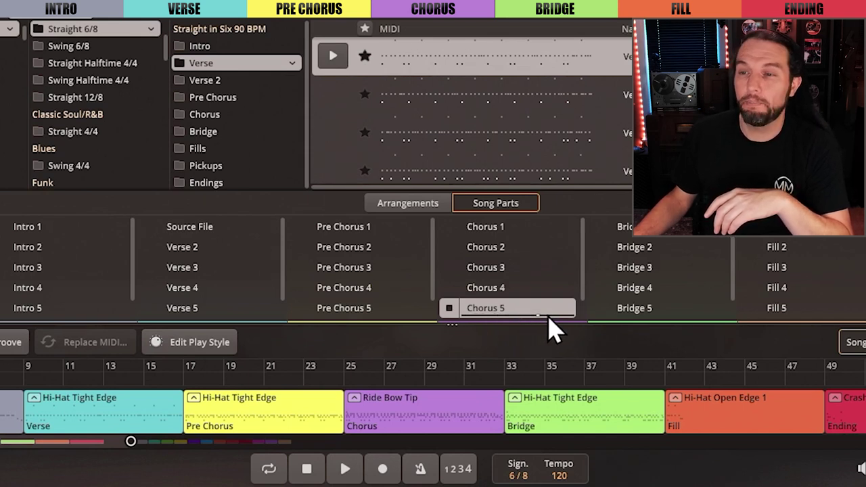
drag(512, 315, 493, 311)
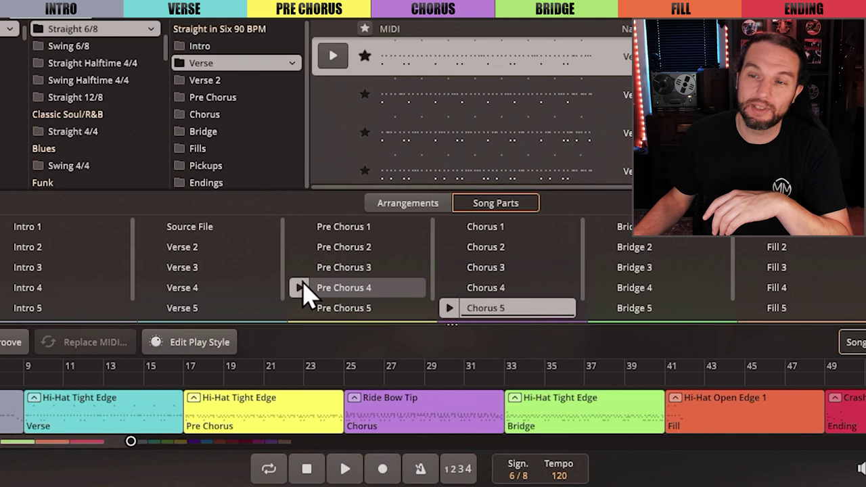
click(300, 227)
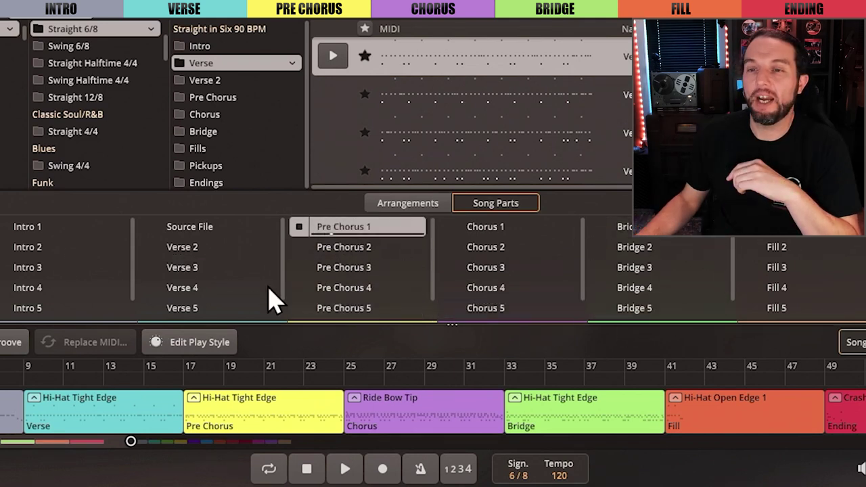
click(300, 228)
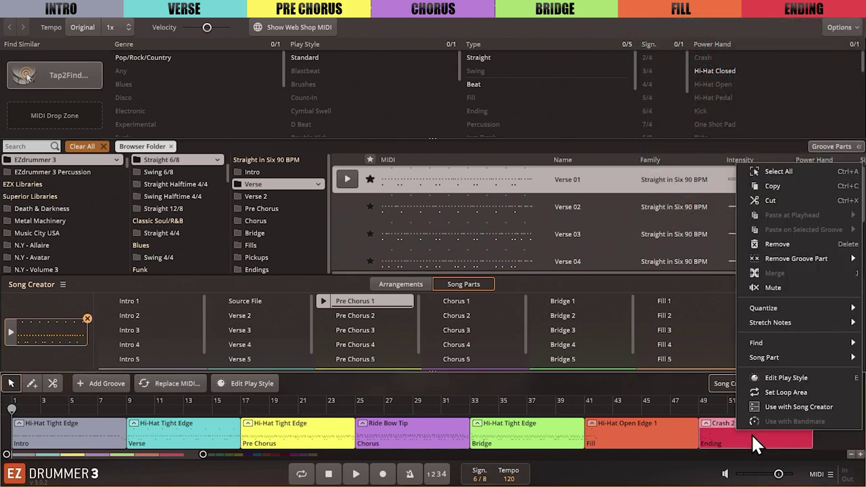
- From the Ending clip's Song Part menu, add a blue user song part named 'New Part'
right_click(751, 433)
mouse_move(744, 356)
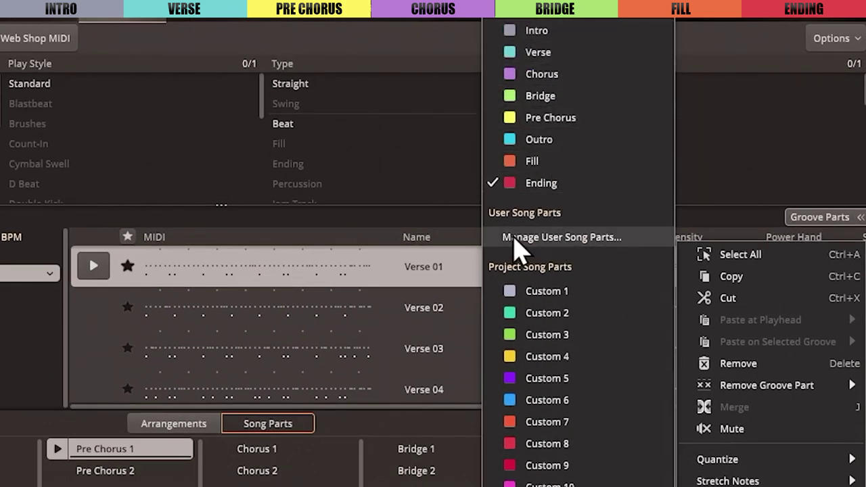
click(556, 238)
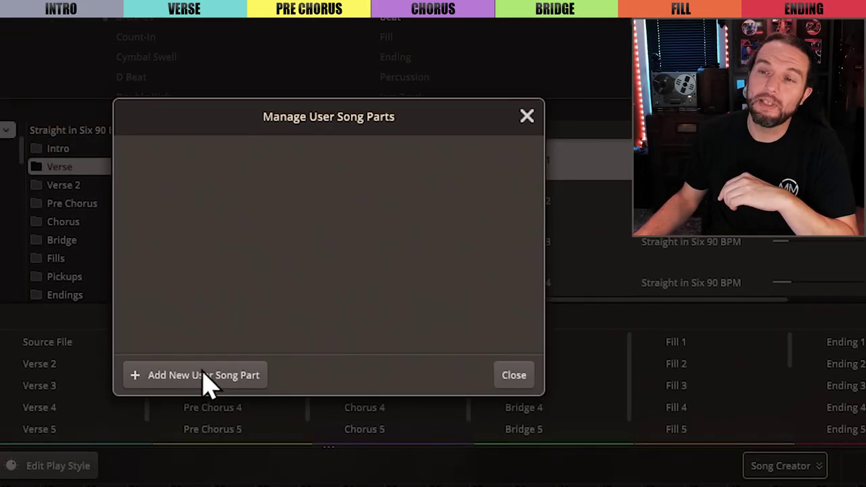
click(204, 374)
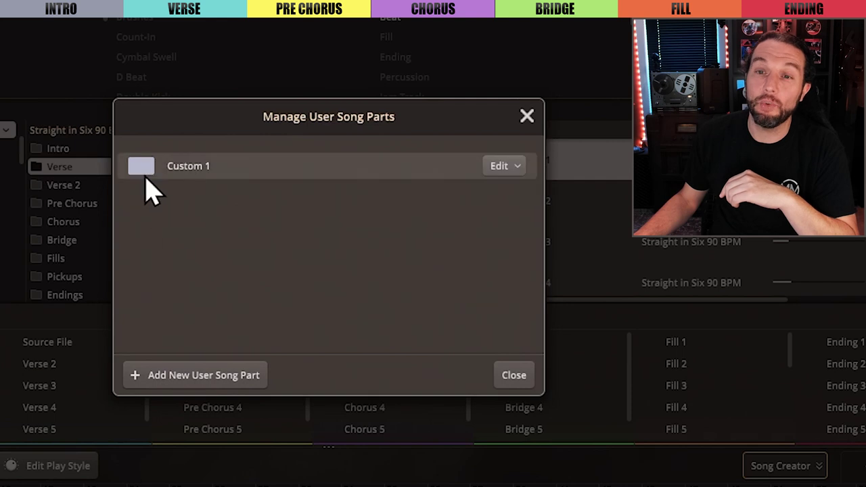
click(142, 169)
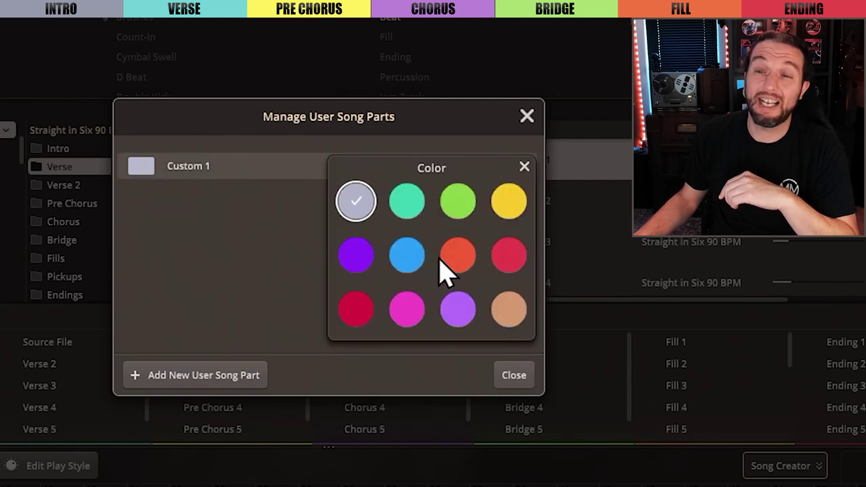
click(408, 253)
double_click(189, 165)
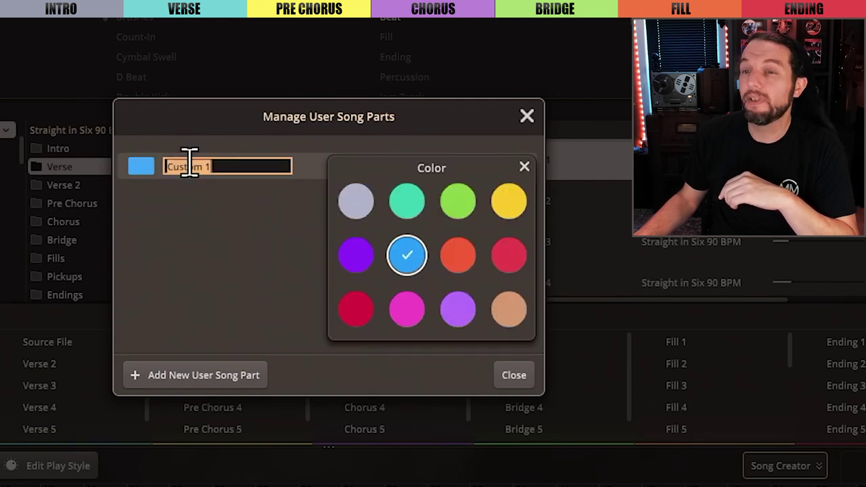
double_click(189, 165)
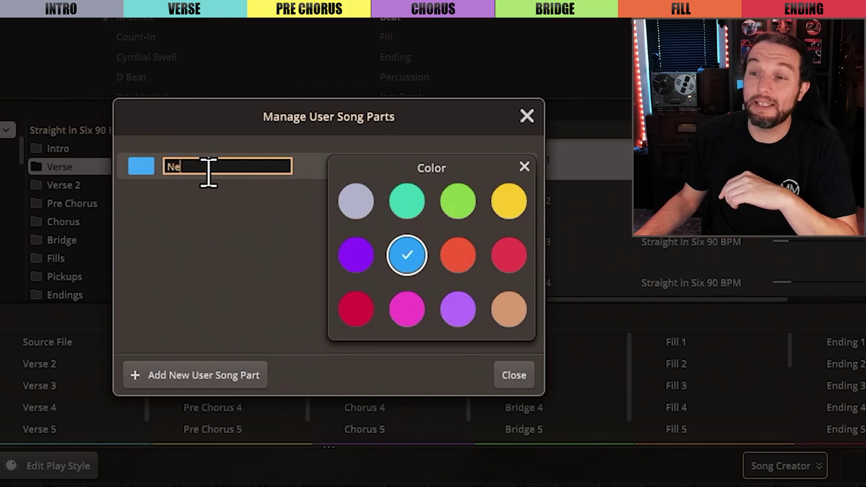
text(New Part)
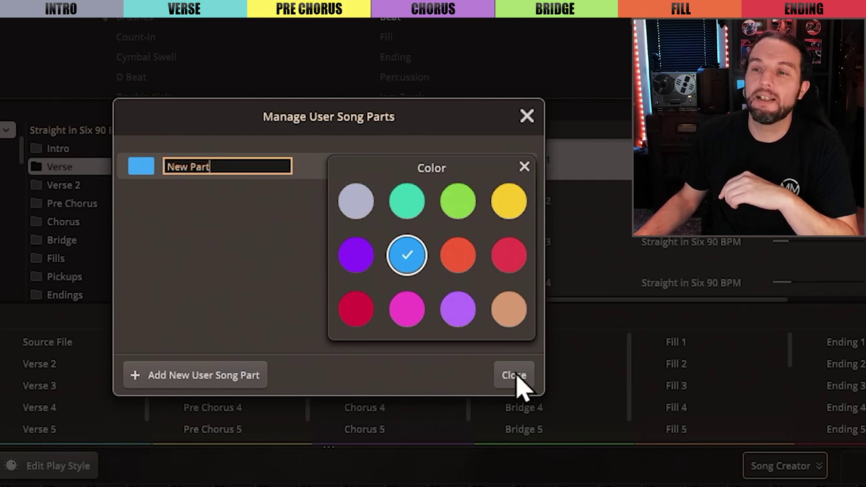
click(514, 374)
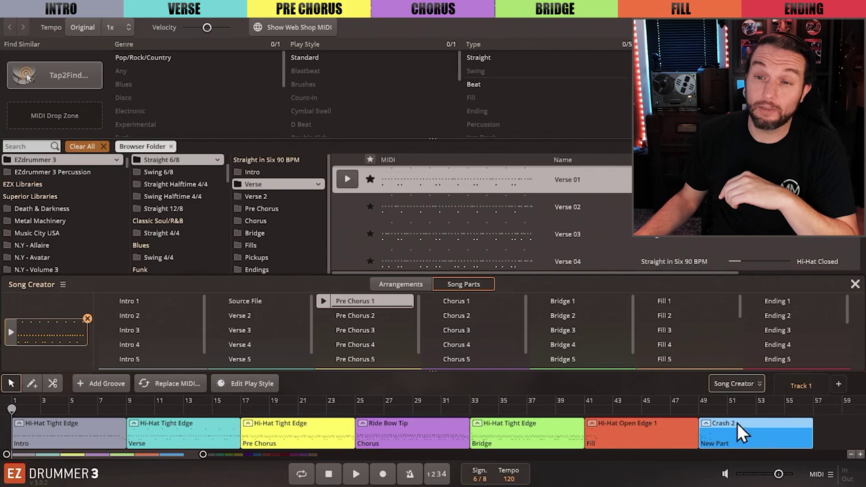
- Review the song part choices for the final Crash 2 clip without changing anything
right_click(735, 433)
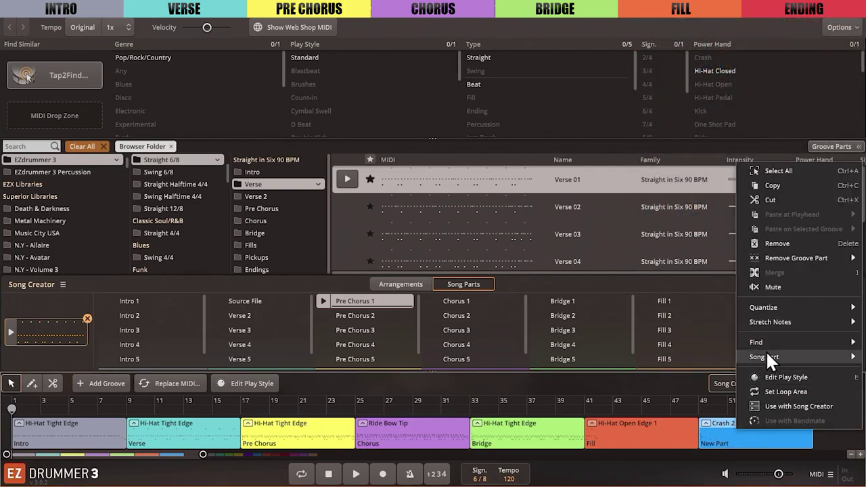
mouse_move(768, 357)
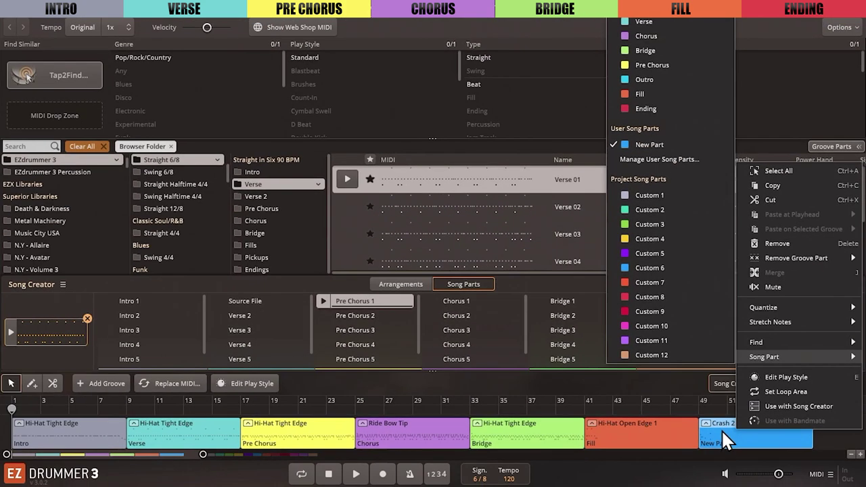
click(721, 432)
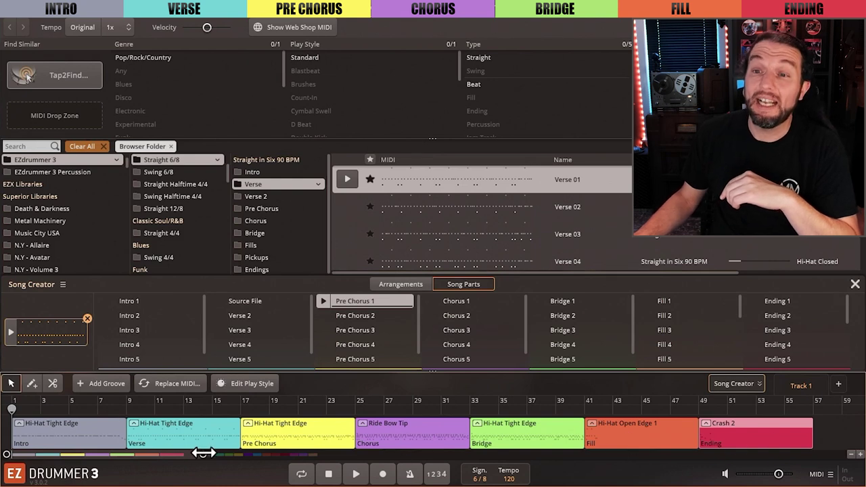
- Drag the coloured Crash 2 clips after the Intro, Verse, Pre Chorus, Chorus, Bridge and Fill sections
drag(203, 453, 327, 455)
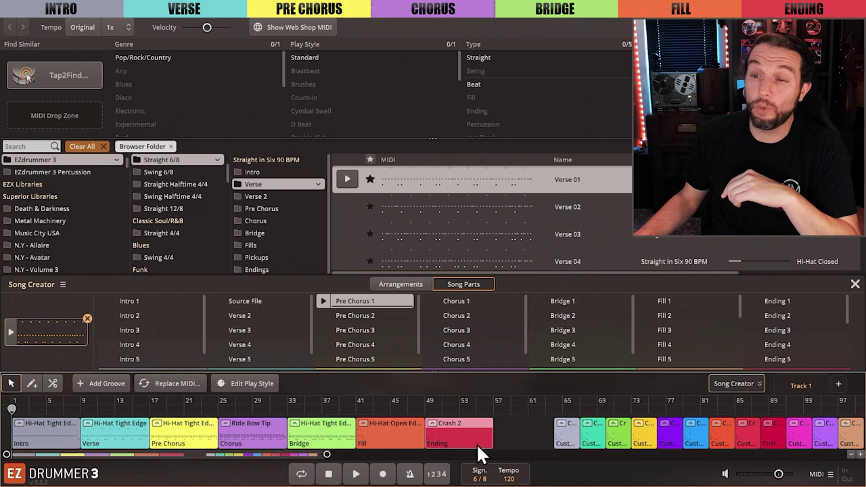
drag(567, 436, 69, 436)
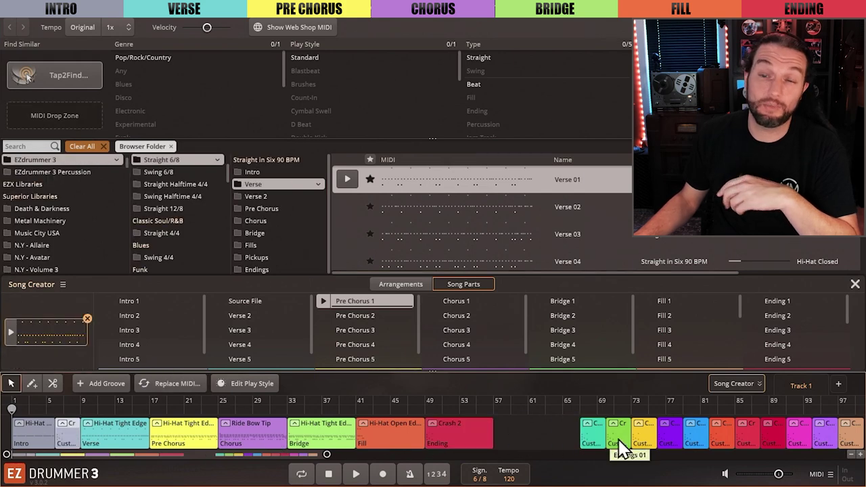
drag(621, 440, 345, 437)
drag(670, 436, 226, 432)
drag(635, 436, 202, 436)
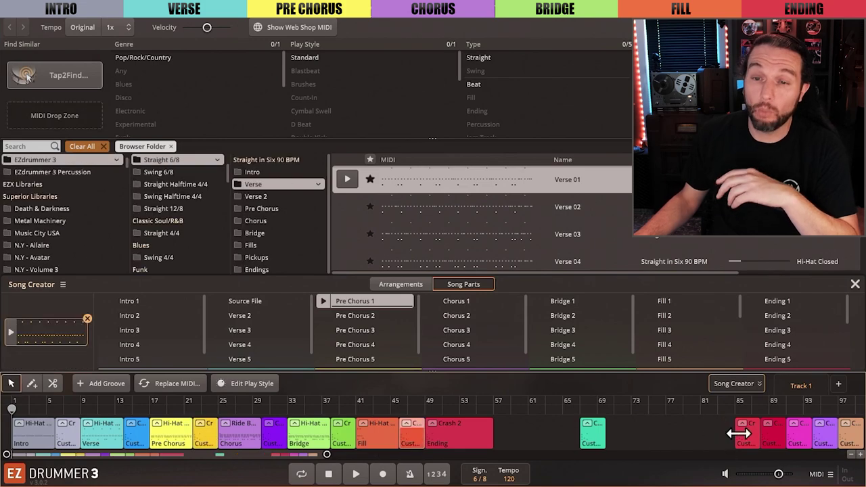
drag(739, 434, 488, 439)
scroll(783, 443, right, 3)
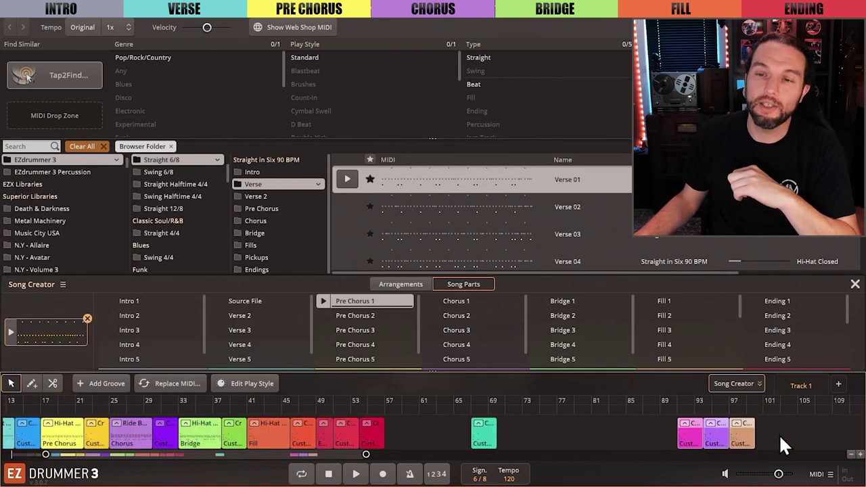
drag(740, 437, 508, 440)
drag(366, 453, 257, 454)
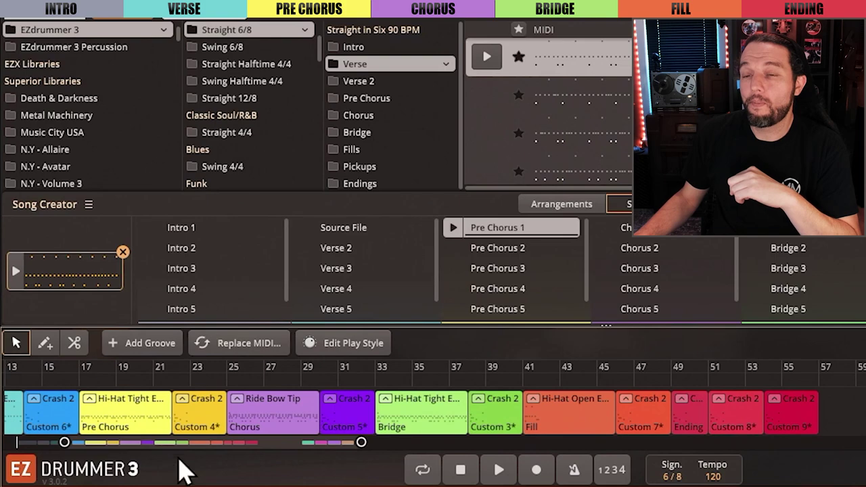
drag(64, 441, 10, 442)
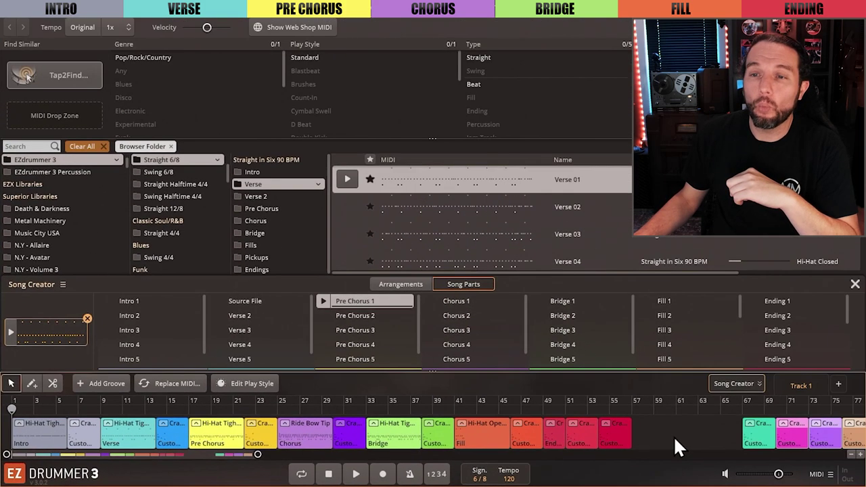
- From the Fill clip's Song Part menu, rename the New Part user song part to 'Pre Verse'
right_click(483, 435)
mouse_move(511, 365)
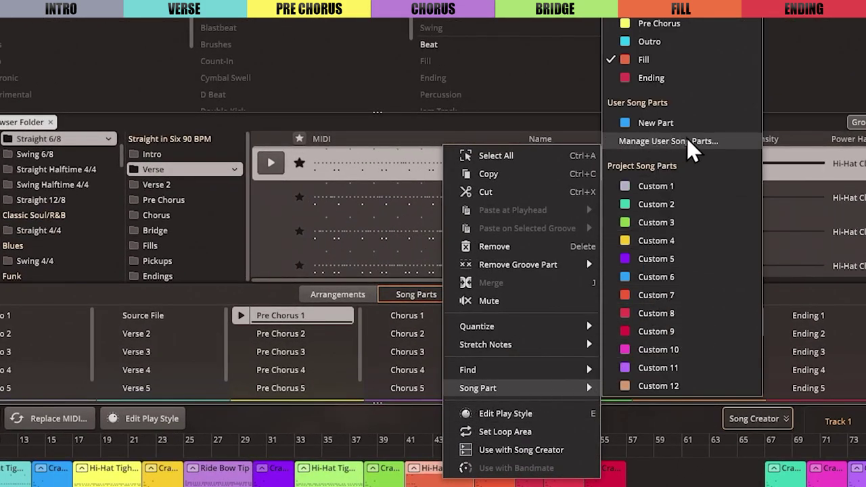
click(635, 139)
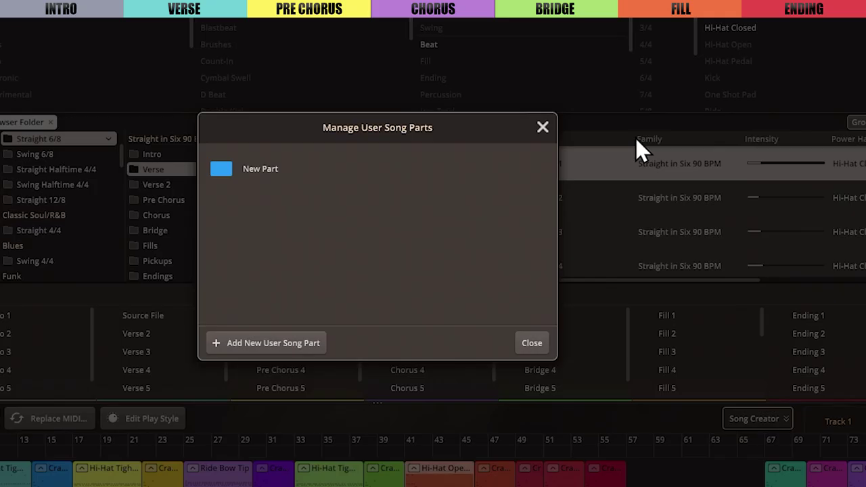
double_click(263, 168)
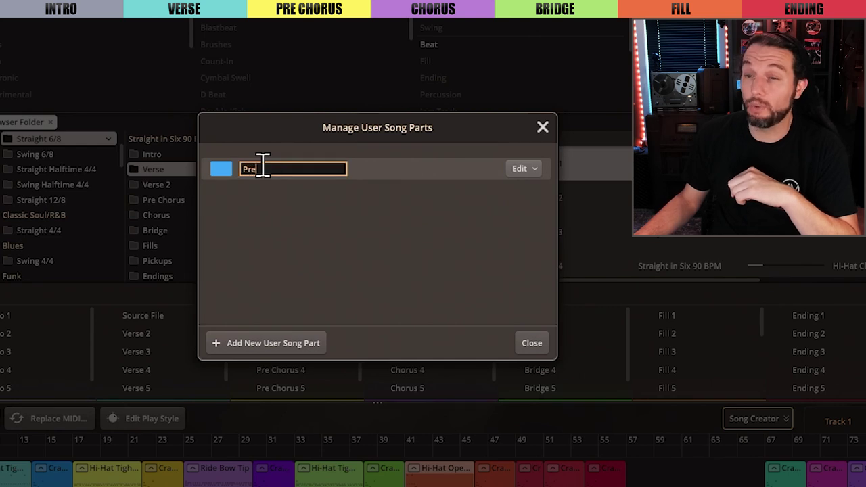
text(Pre Verse)
key(Return)
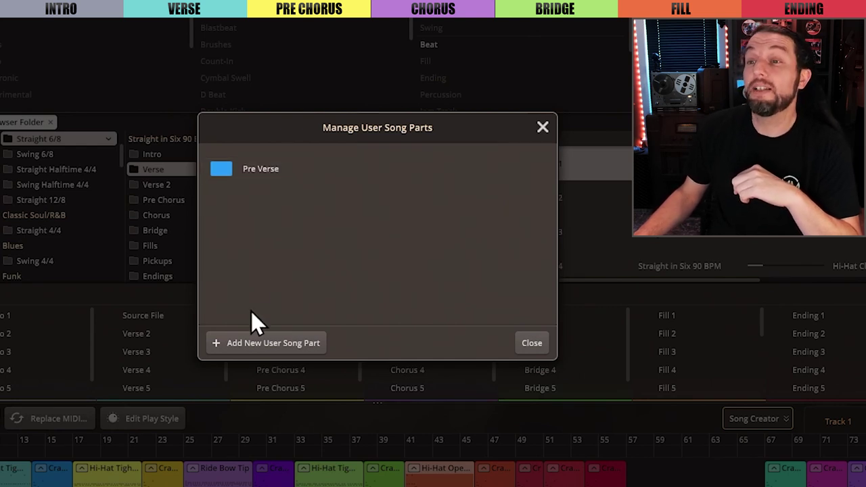
- Add song parts 'Bridge Verse' and 'Solo', colouring Solo crimson red
click(250, 343)
click(221, 191)
double_click(263, 191)
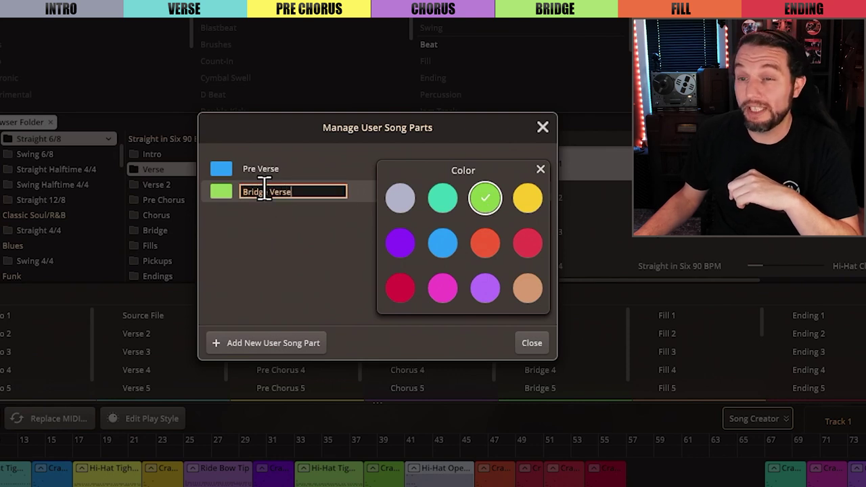
key(Return)
click(256, 343)
click(400, 288)
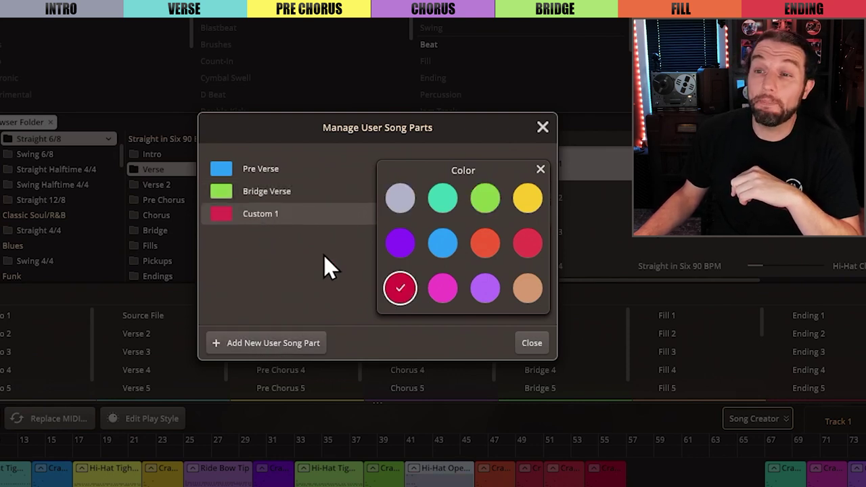
double_click(262, 214)
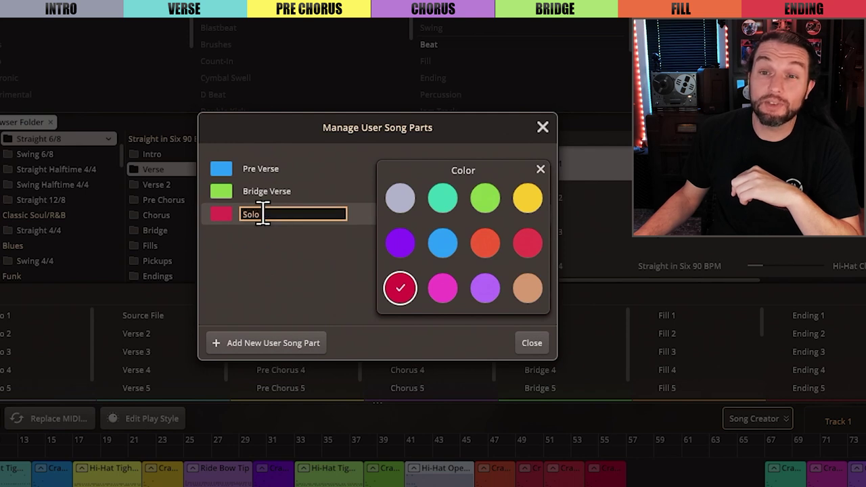
text(Solo)
key(Return)
- Add an orange 'Too Busy' part and a purple 'This Part Sucks' part
click(275, 344)
click(484, 242)
double_click(266, 236)
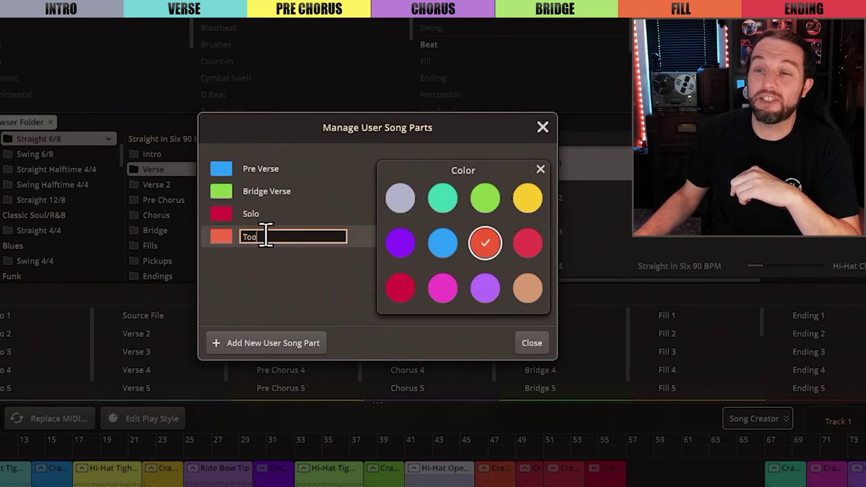
key(Return)
click(256, 343)
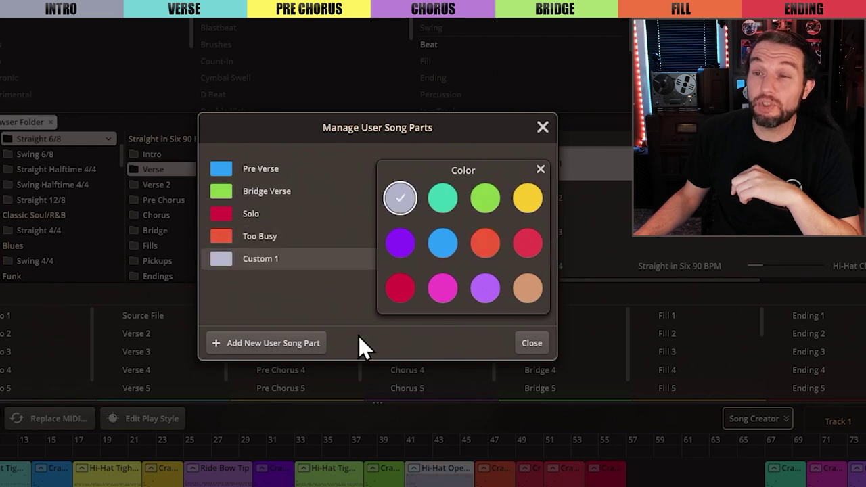
click(485, 288)
double_click(264, 259)
text(This Part Suc)
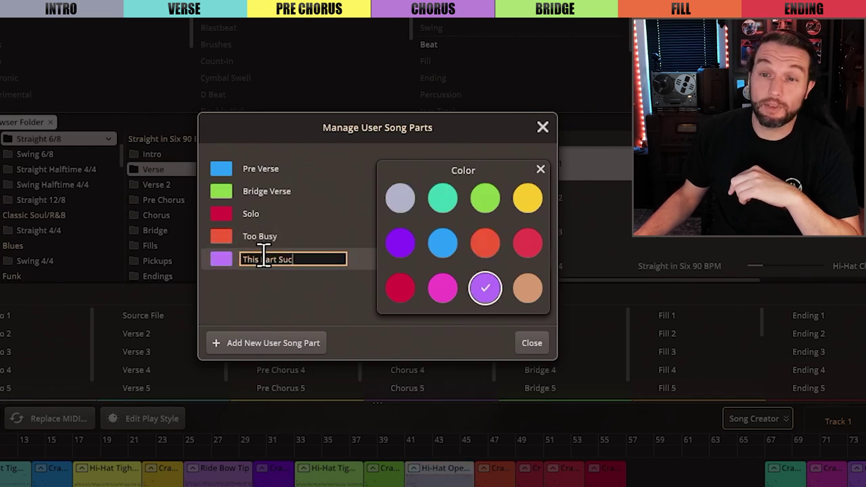
text(ks)
key(Return)
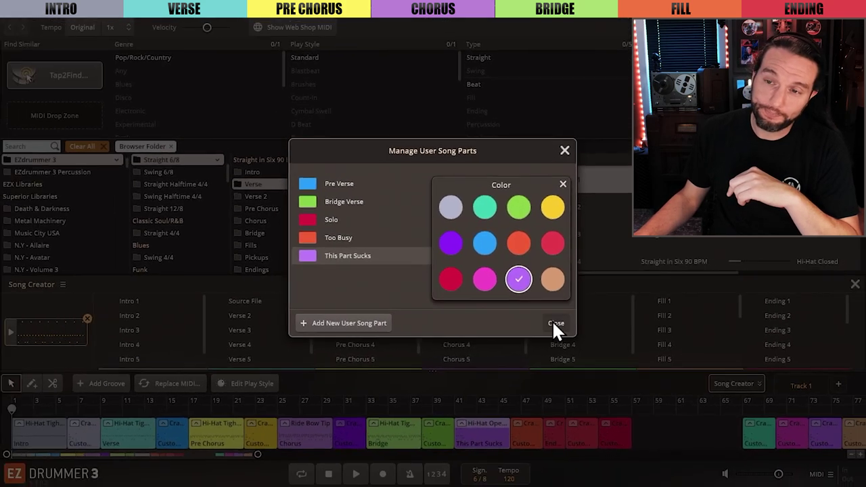
- Place the Straight 4/4 01 count-in from EZdrummer 2 Modern/Vintage Intro Count-Ins at bar 1
click(530, 343)
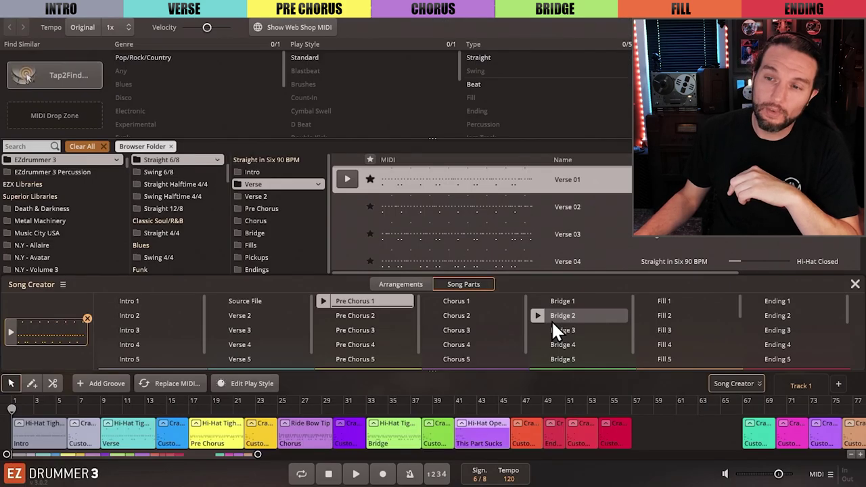
scroll(63, 175, up, 3)
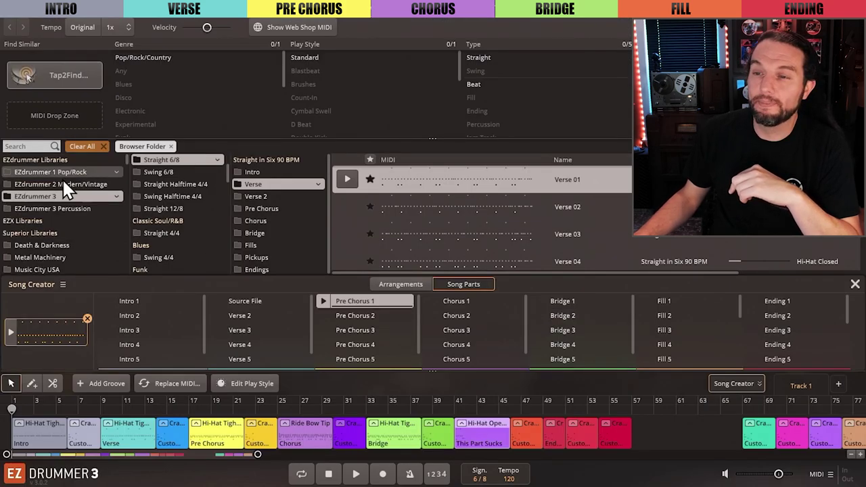
click(62, 180)
click(181, 245)
click(278, 170)
drag(365, 179, 396, 210)
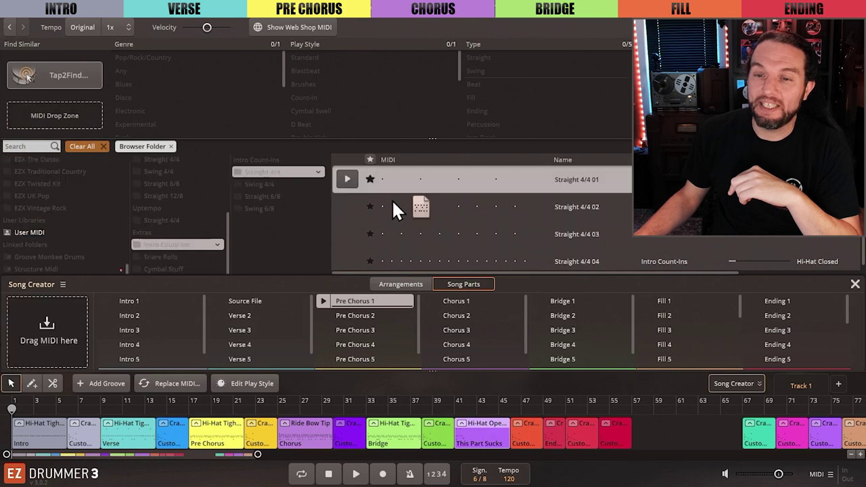
drag(9, 422, 28, 420)
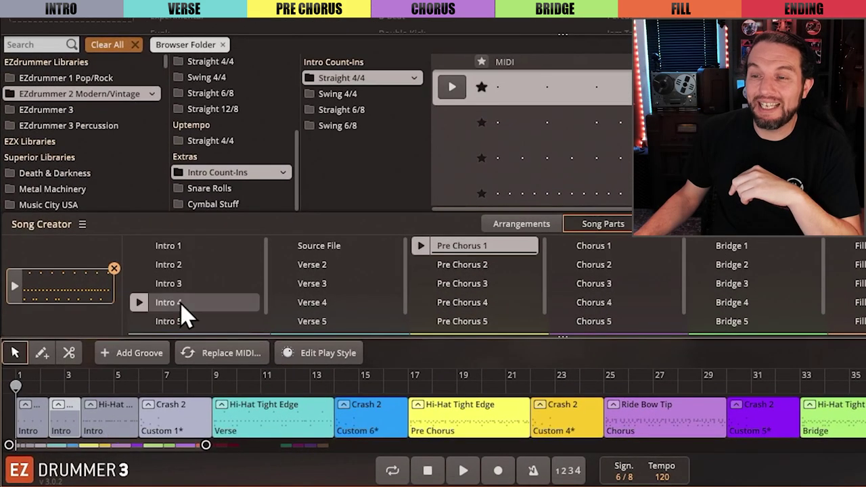
- Try replacing every intro with Intro 2, then undo it and play the song from the start
right_click(168, 264)
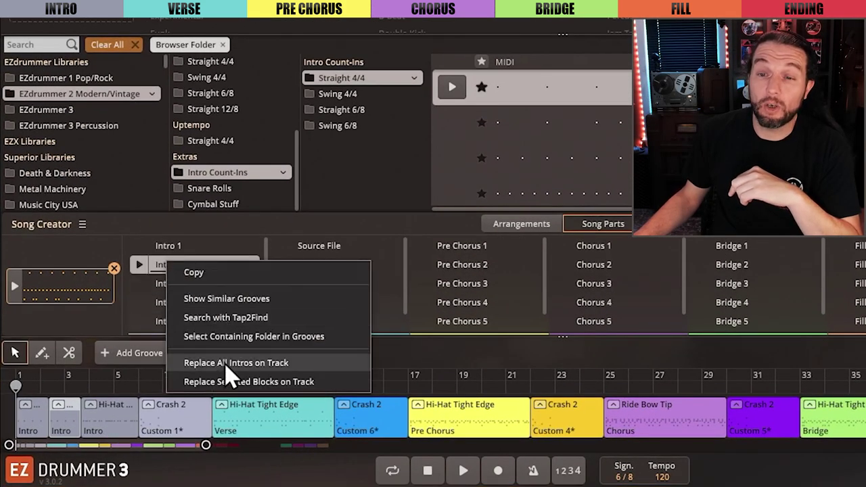
click(272, 364)
key(space)
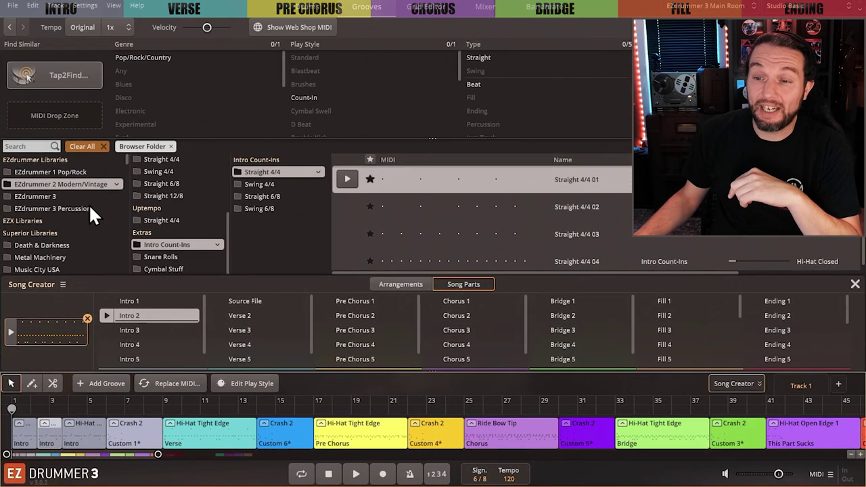
click(32, 5)
click(79, 23)
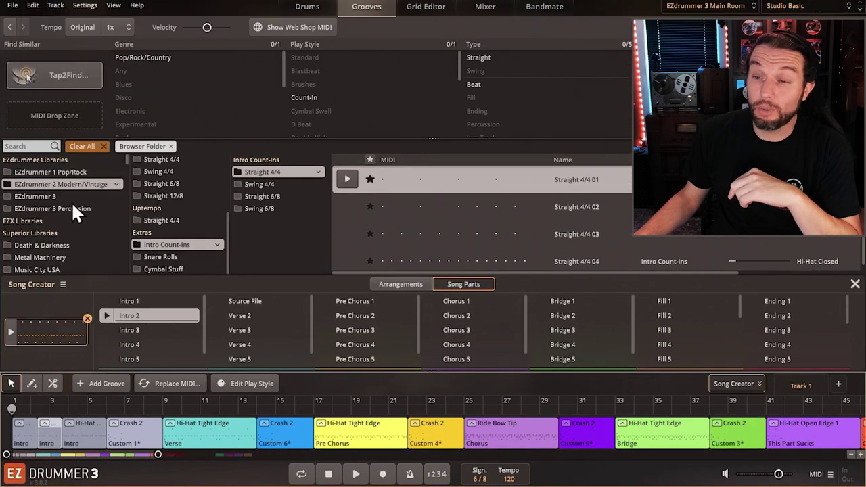
key(space)
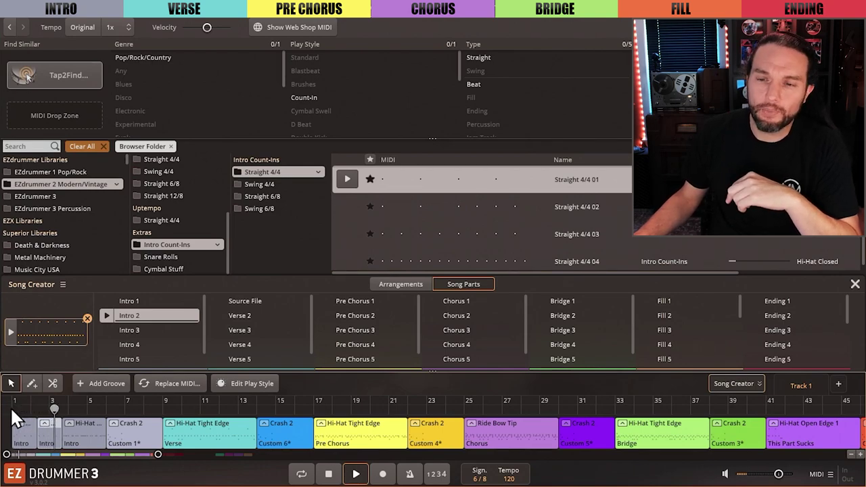
key(space)
- Add a new user song part named 'Count Ins'
right_click(57, 437)
mouse_move(95, 366)
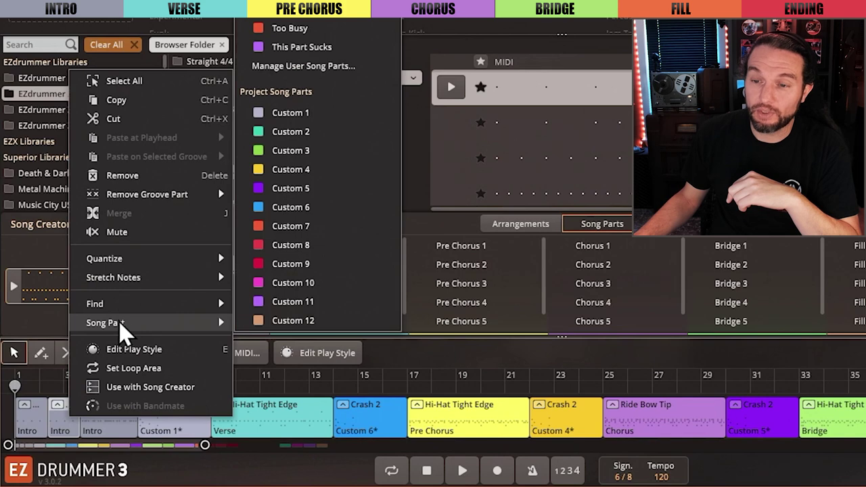
click(308, 75)
click(428, 284)
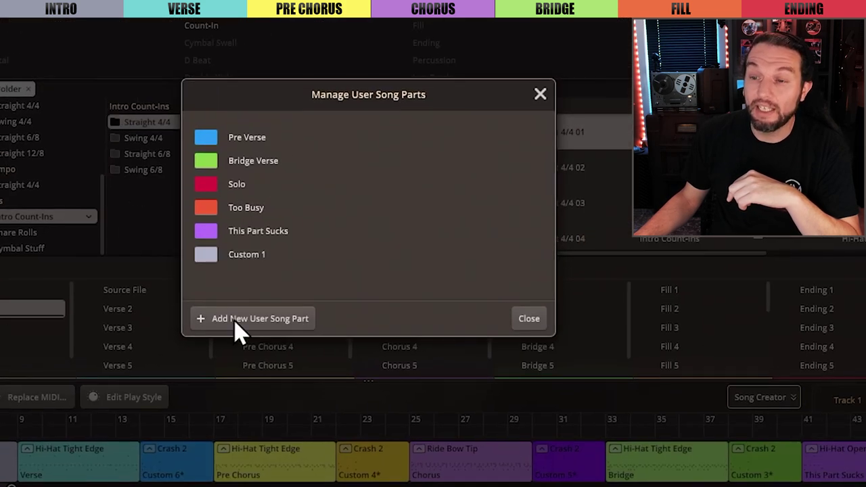
double_click(440, 209)
text(Count Ins)
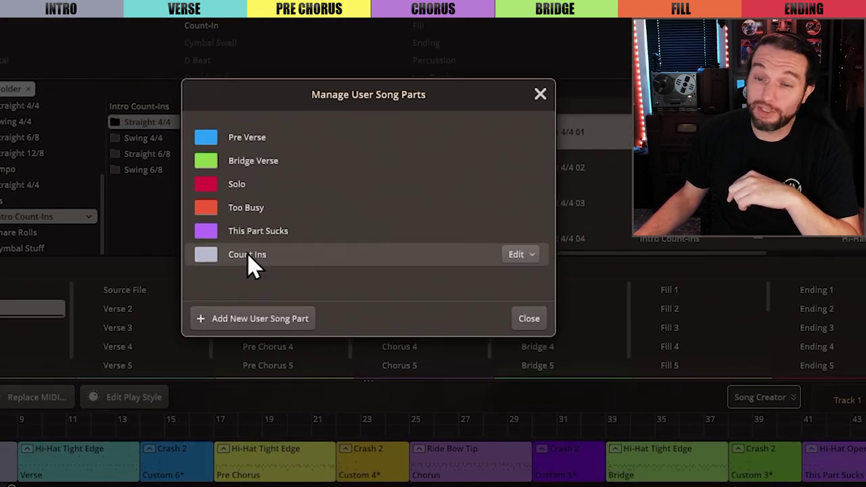
key(Return)
click(522, 319)
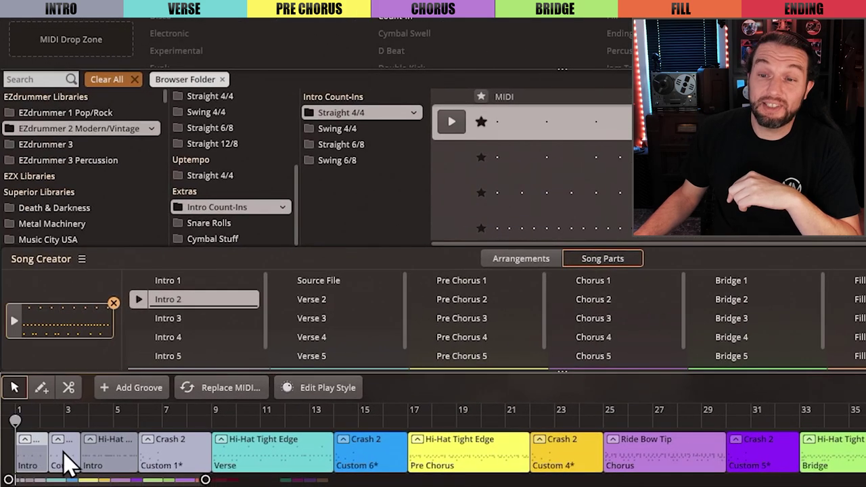
- Tag the first count-in clip as Count Ins and replace every intro with Intro 2
right_click(34, 462)
mouse_move(79, 363)
click(286, 78)
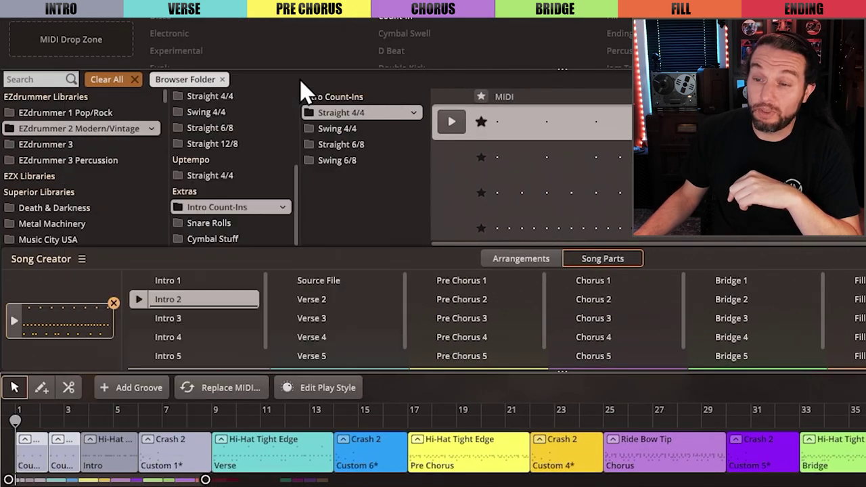
right_click(173, 299)
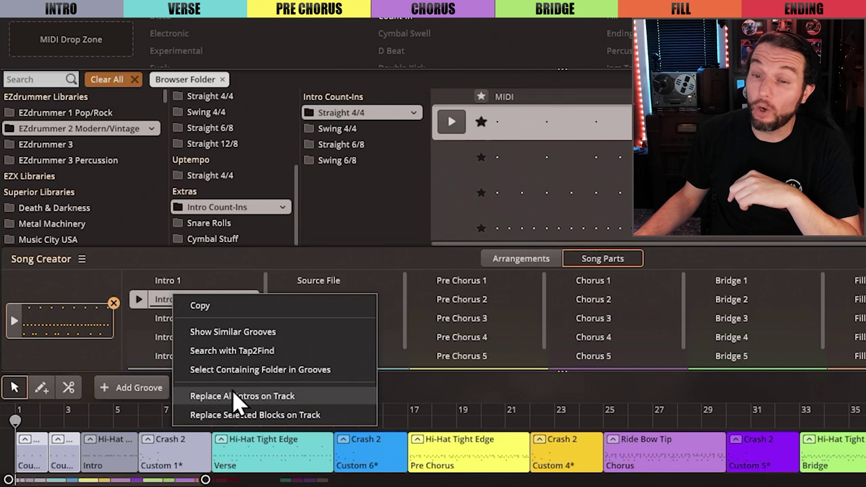
click(269, 397)
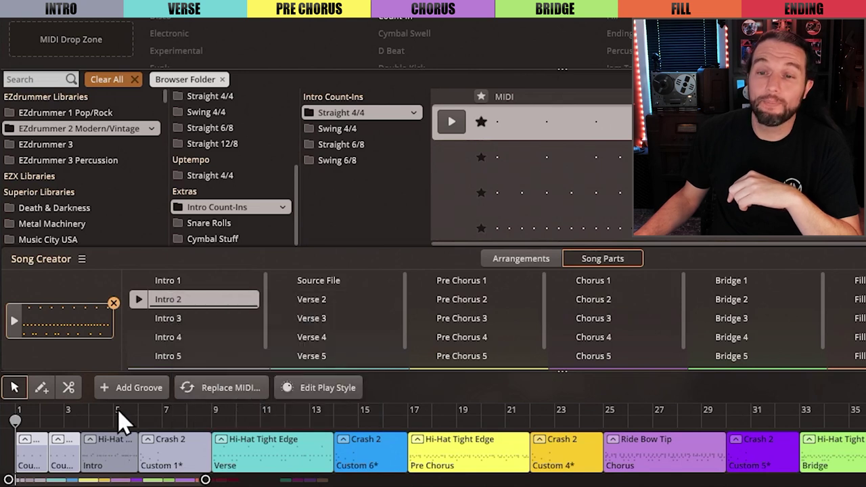
click(42, 424)
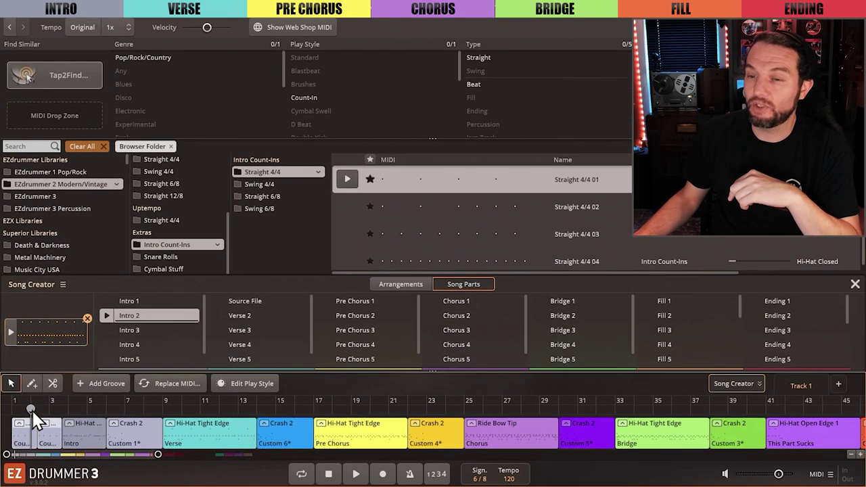
right_click(110, 449)
- Add user song parts 'Verse Fills' in tan and 'Ending Fill' with its own colour
click(322, 352)
click(441, 310)
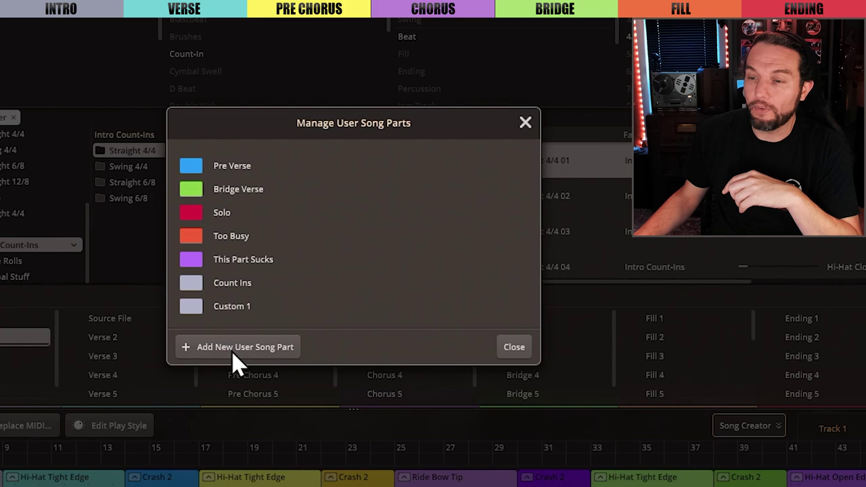
double_click(232, 306)
text(Verse Fills)
click(191, 306)
click(509, 289)
click(237, 346)
double_click(237, 309)
text(Ending )
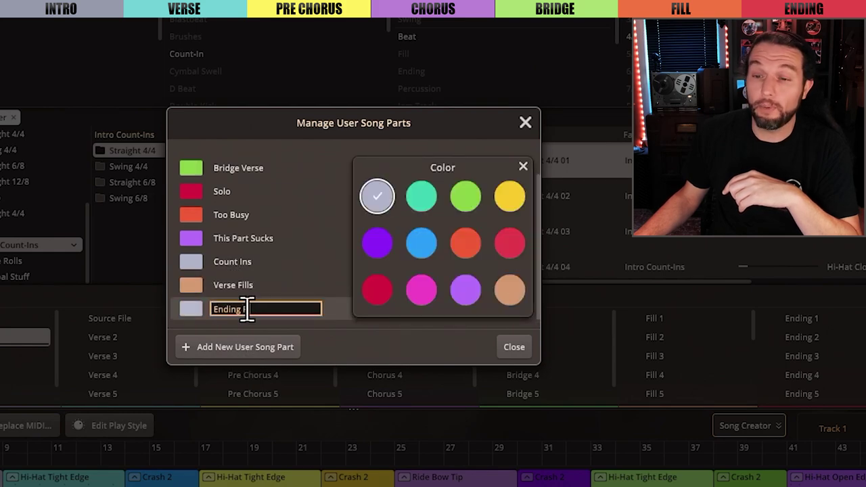
text(Fill)
key(Return)
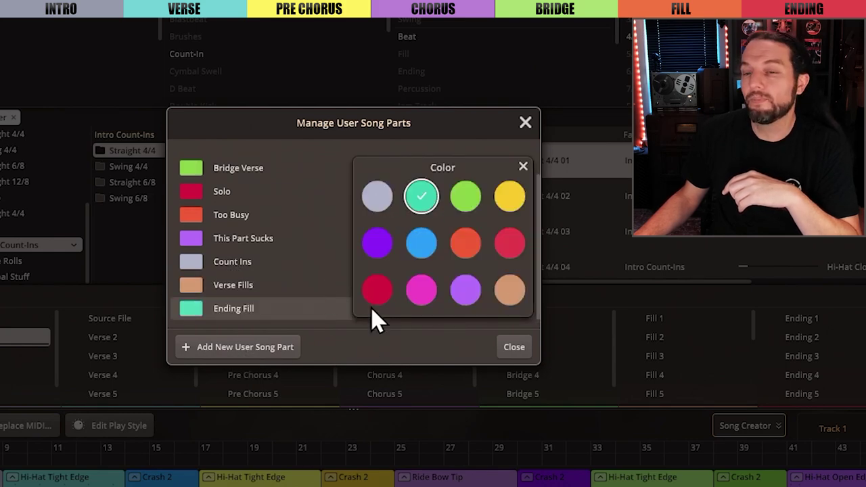
click(523, 167)
- Delete the Bridge Verse user song part
click(517, 169)
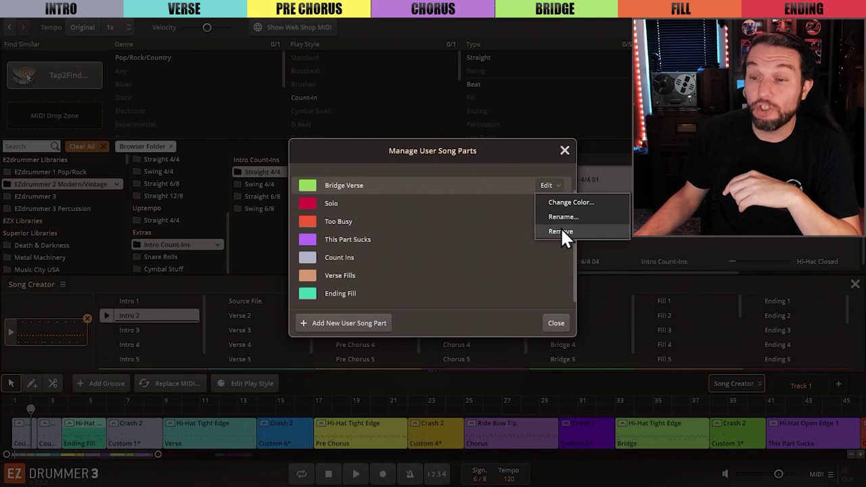
click(561, 228)
click(556, 183)
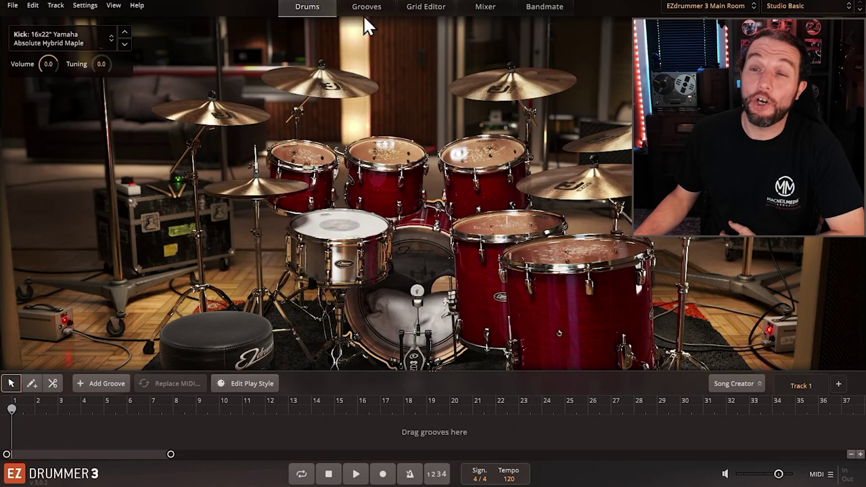
- From the Grooves browser, open the User MIDI library's folder in File Explorer
click(363, 11)
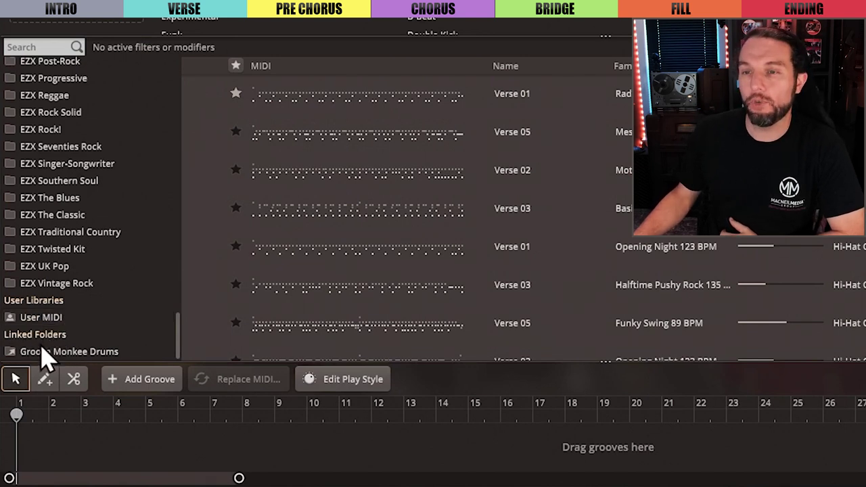
right_click(94, 319)
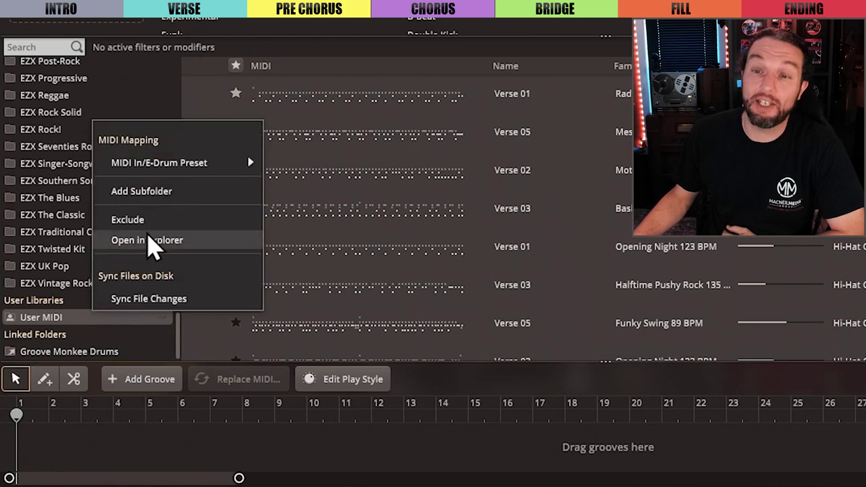
click(158, 240)
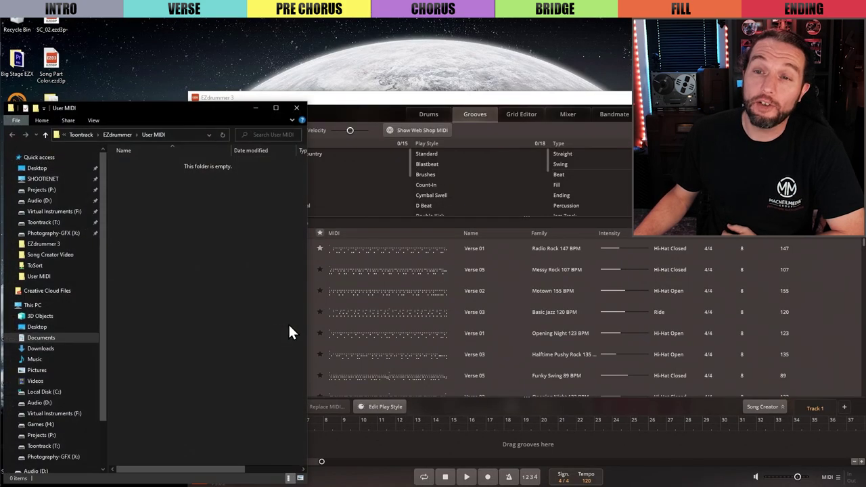
- Create a desktop folder named 'My Linked Midi Folder' and open it
drag(233, 113, 584, 118)
right_click(91, 225)
mouse_move(54, 312)
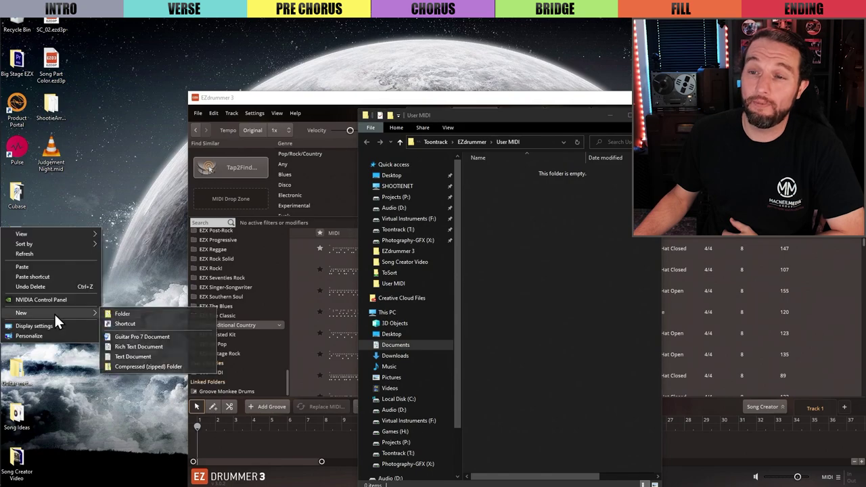
click(116, 309)
text(M)
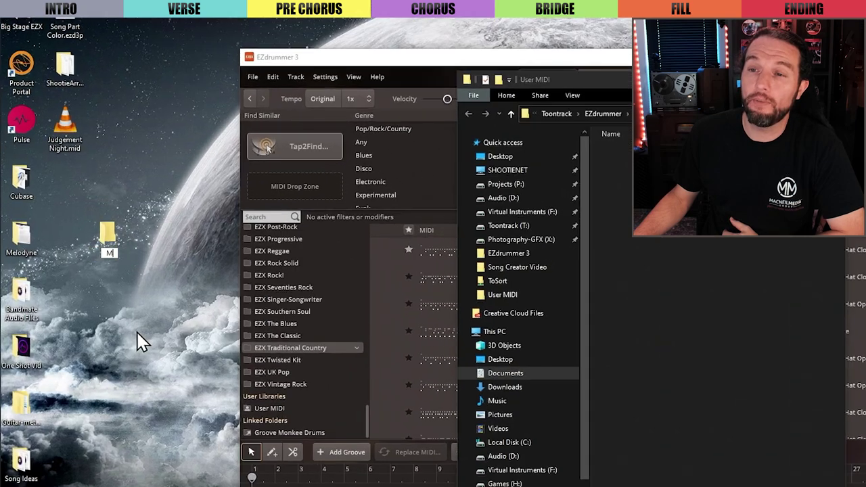
text(y Linked Midi Folder)
key(Return)
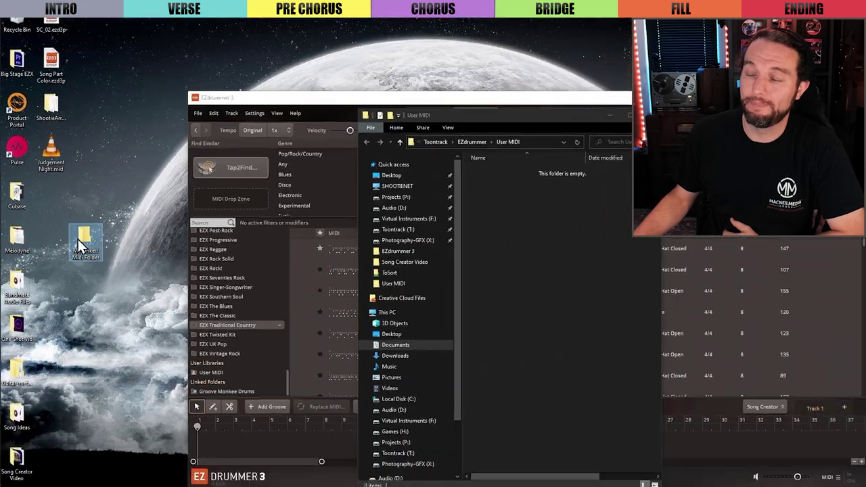
double_click(77, 239)
drag(412, 56, 129, 111)
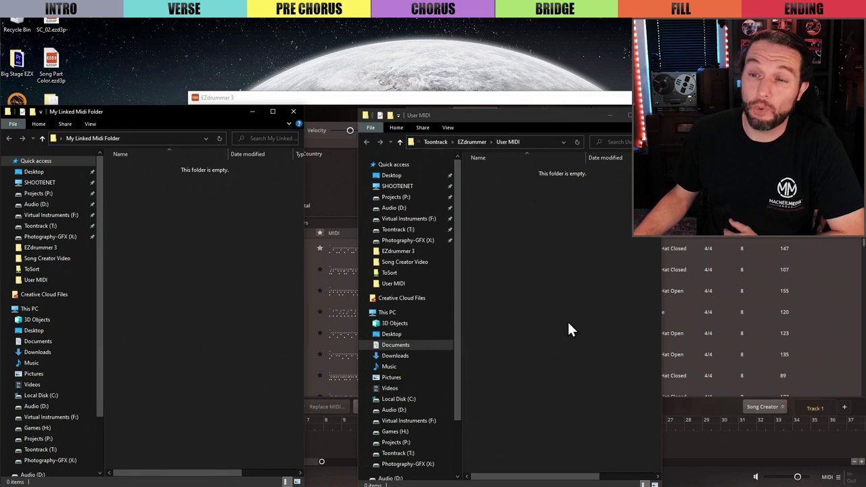
- Inside it, create the subfolders Intro, Verse, Pre Chorus and Chorus
right_click(155, 234)
mouse_move(116, 332)
click(176, 342)
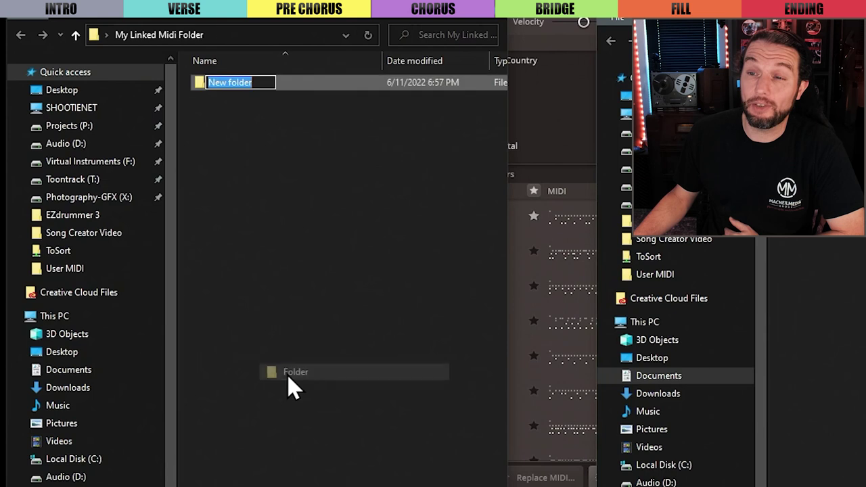
key(BackSpace)
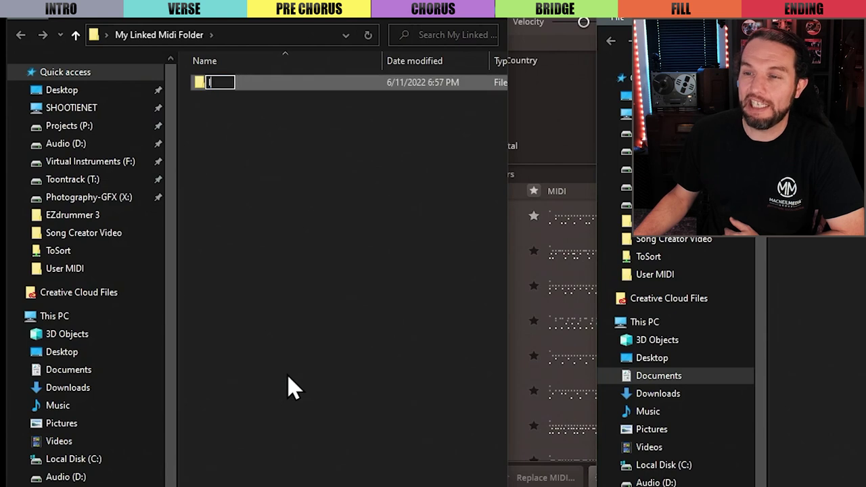
text(Intro)
key(Return)
key(ctrl+shift+n)
text(Verse)
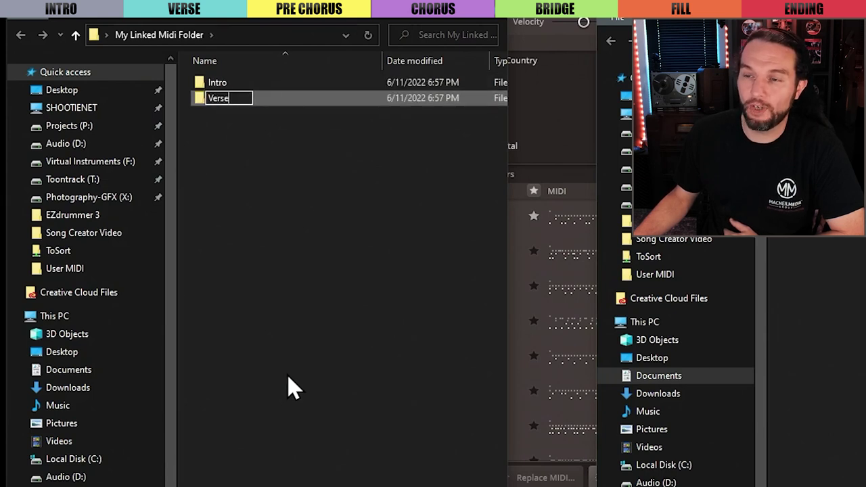
key(Return)
key(ctrl+shift+n)
text(Pre Chorus)
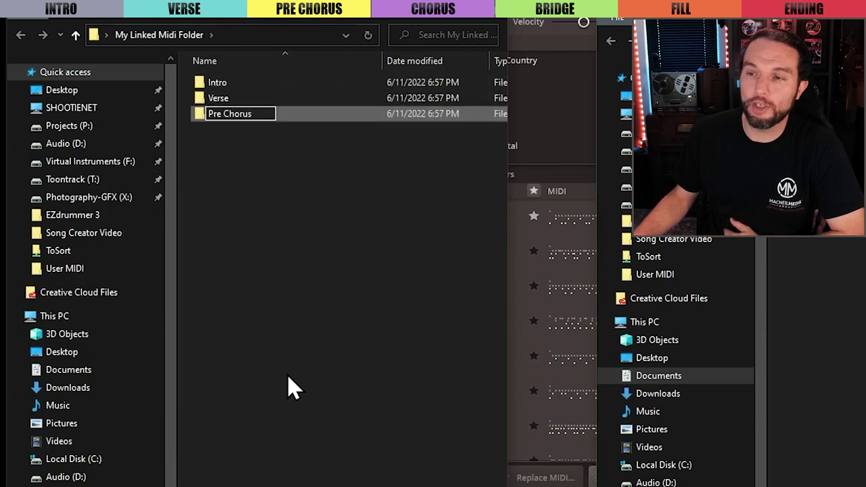
key(Return)
key(ctrl+shift+n)
text(Chorus)
key(Return)
- Add the subfolders Bridge, Fills, Outro and Ending
key(ctrl+shift+n)
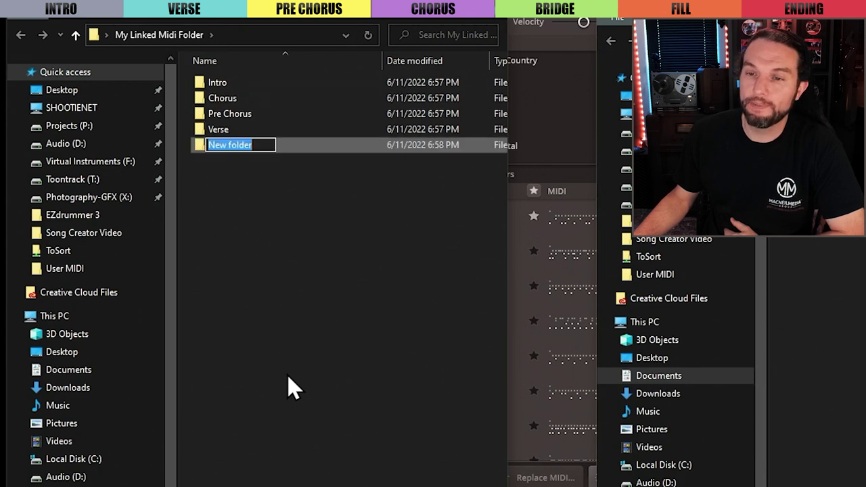
text(Bridge)
key(Return)
key(ctrl+shift+n)
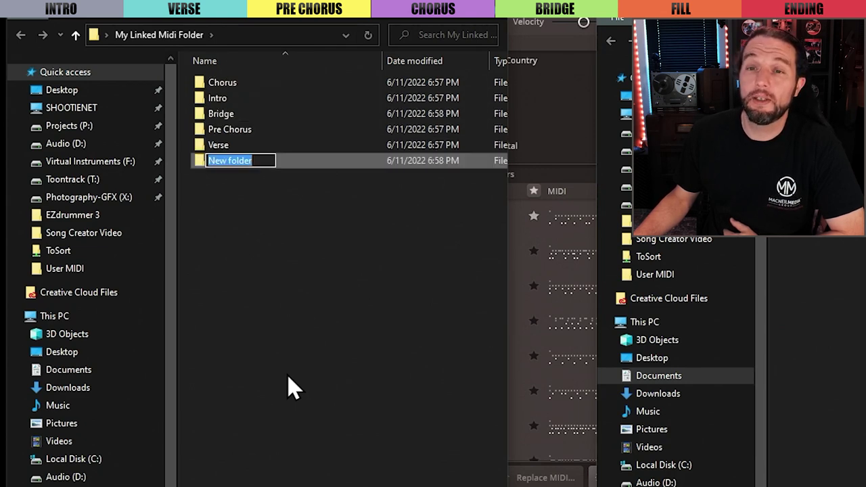
text(Fills)
key(Return)
key(ctrl+shift+n)
text(Out)
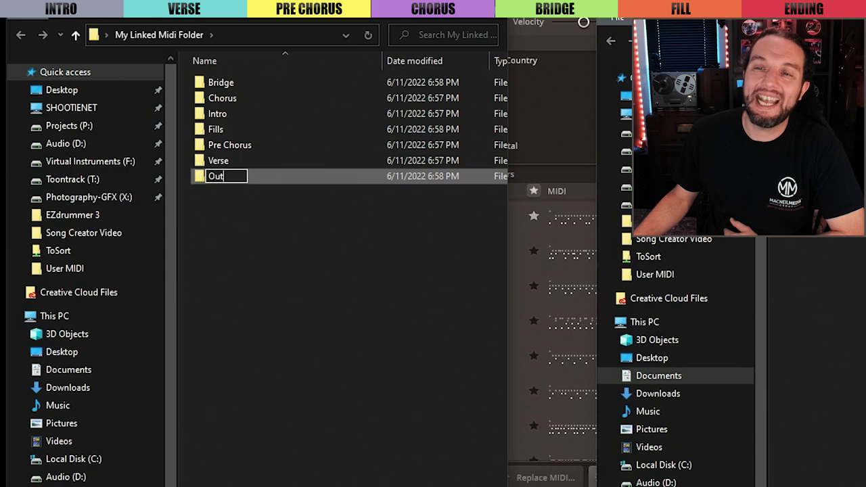
text(ro)
key(Return)
key(ctrl+shift+n)
text(Ending)
key(Return)
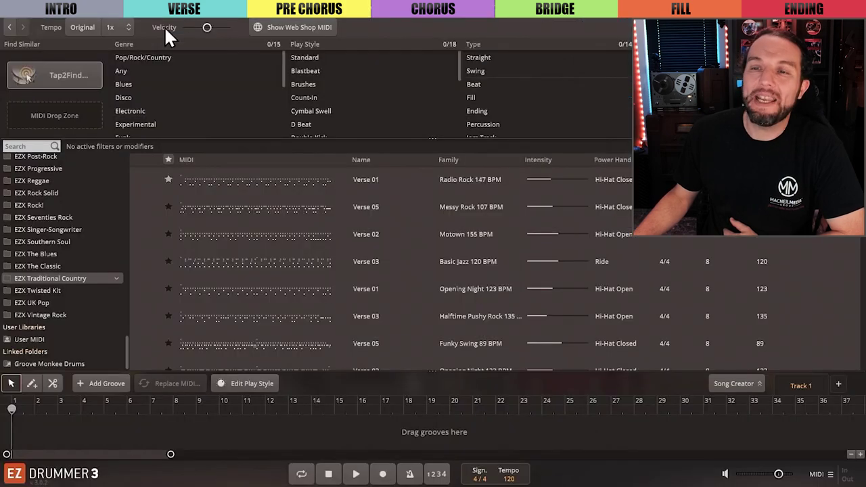
- Tap a kick, snare and sidestick pattern in Tap2Find and search for matching grooves
click(58, 78)
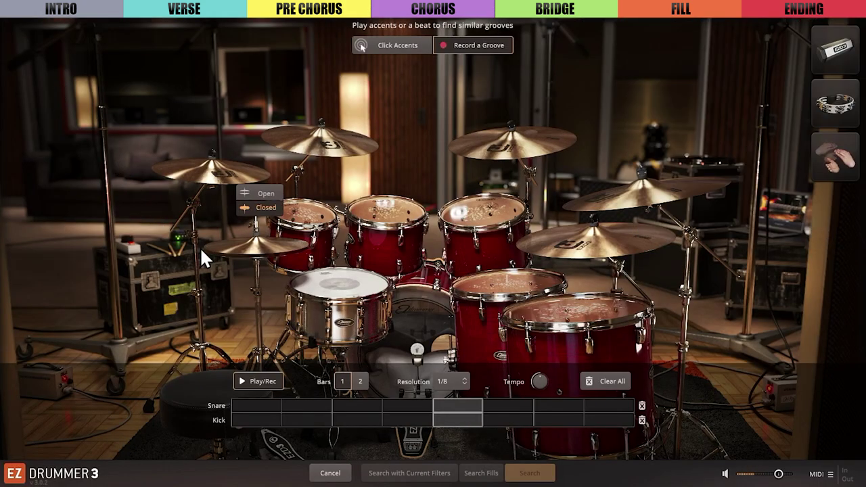
click(393, 312)
click(365, 298)
click(417, 315)
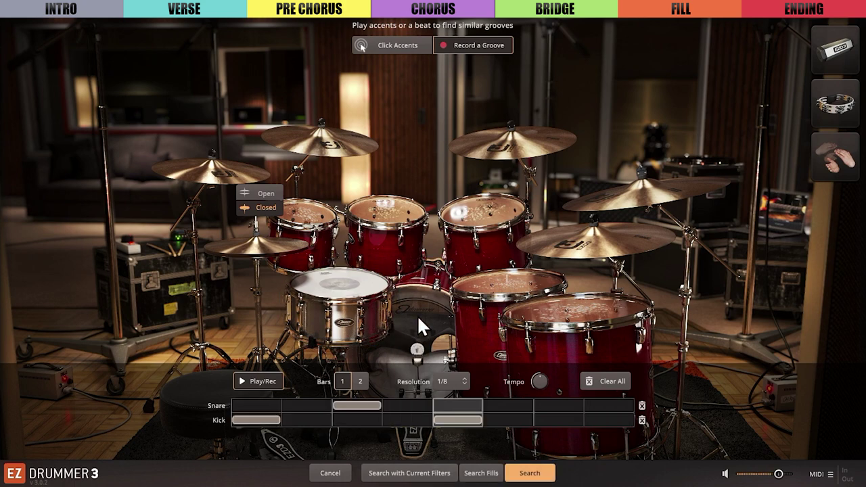
click(417, 315)
click(316, 281)
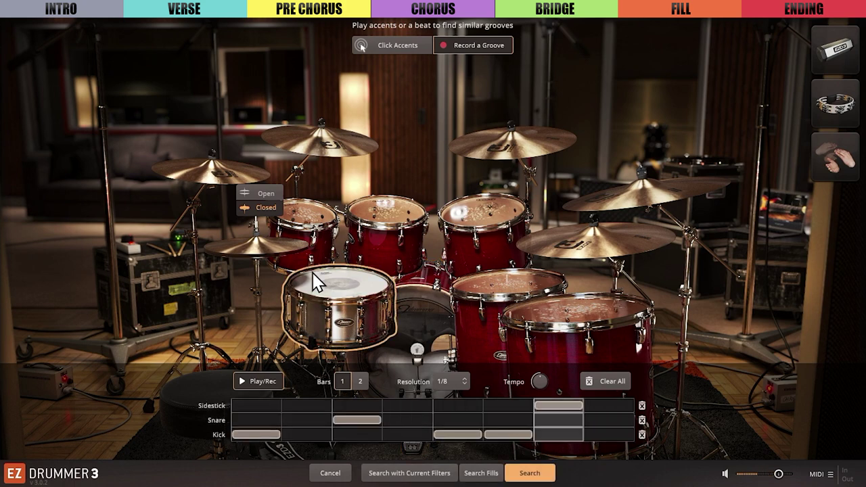
click(529, 473)
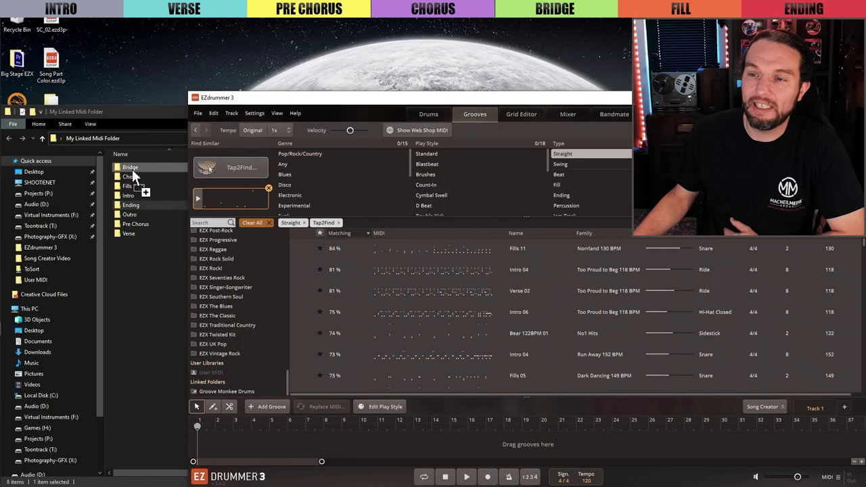
- Drag the tapped groove into the section folders as Tap2Find.mid and check the Bridge folder
drag(135, 169, 278, 209)
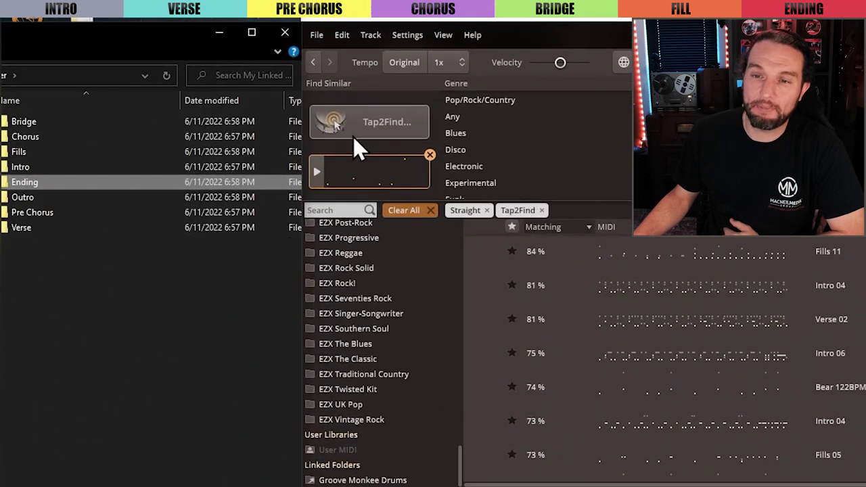
drag(305, 186, 167, 225)
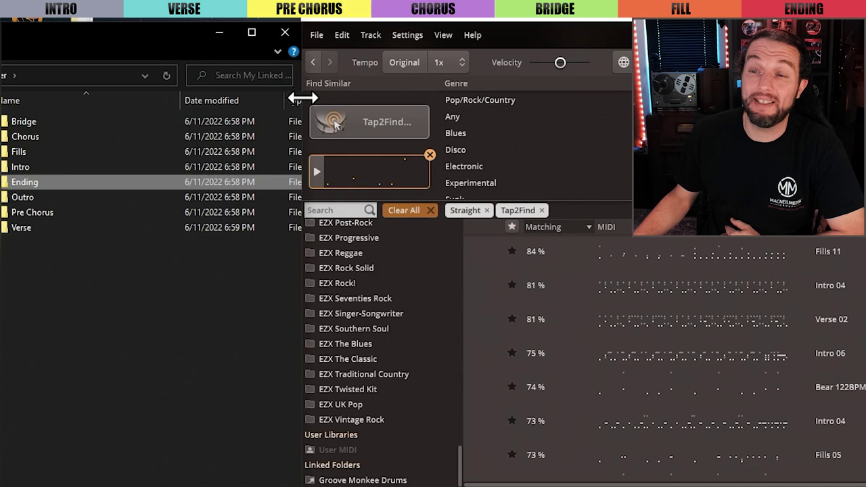
double_click(40, 121)
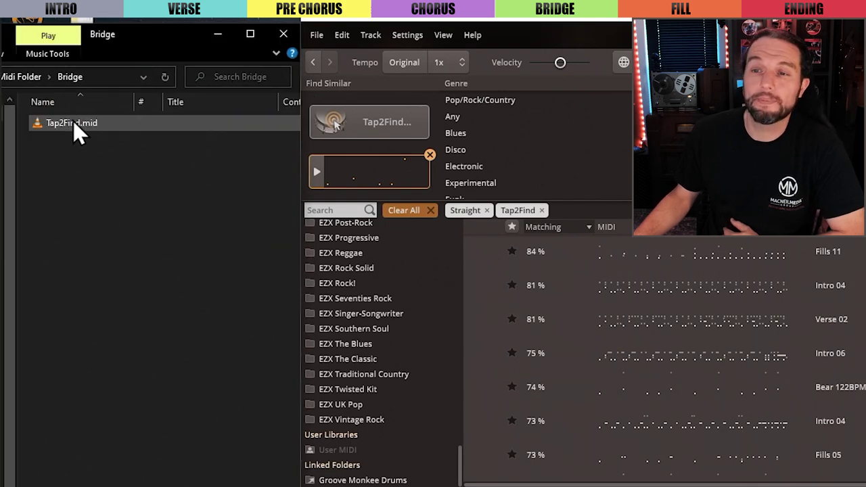
key(alt+Up)
- Copy all eight section folders and switch back to the User MIDI folder window
drag(119, 285, 86, 121)
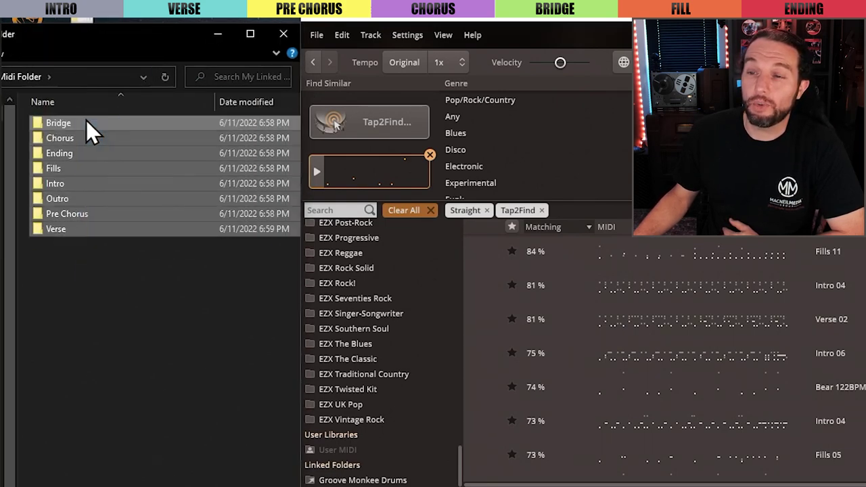
right_click(87, 122)
click(84, 361)
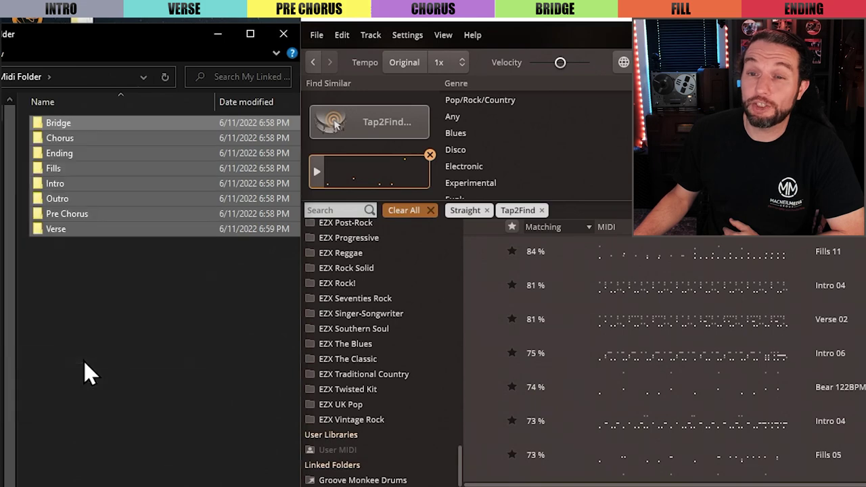
key(alt+Tab)
key(Tab)
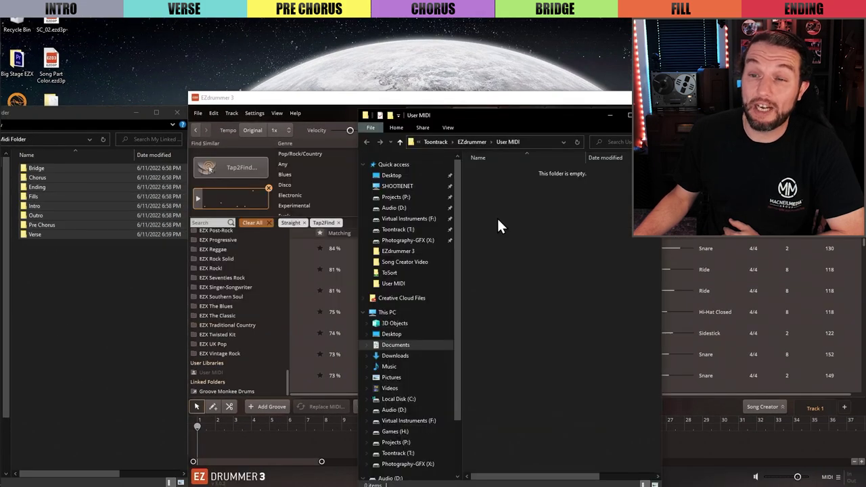
- Paste the eight folders into User MIDI, sync file changes, and list the Verse grooves
right_click(508, 215)
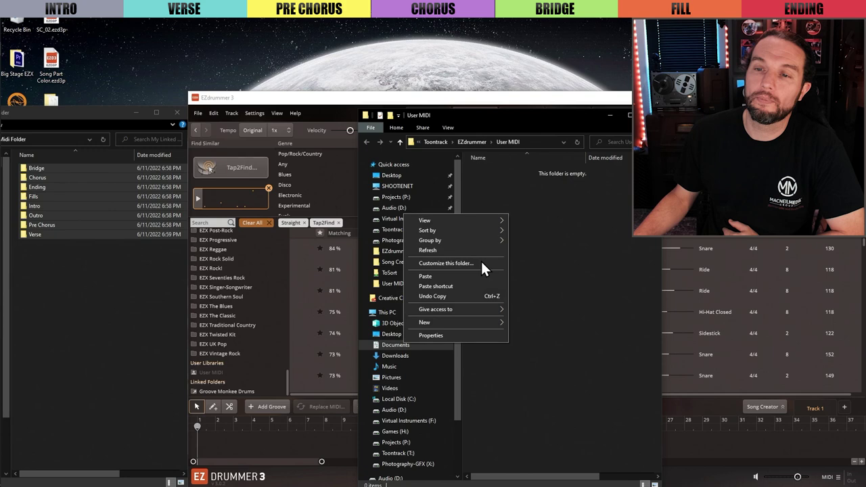
click(469, 276)
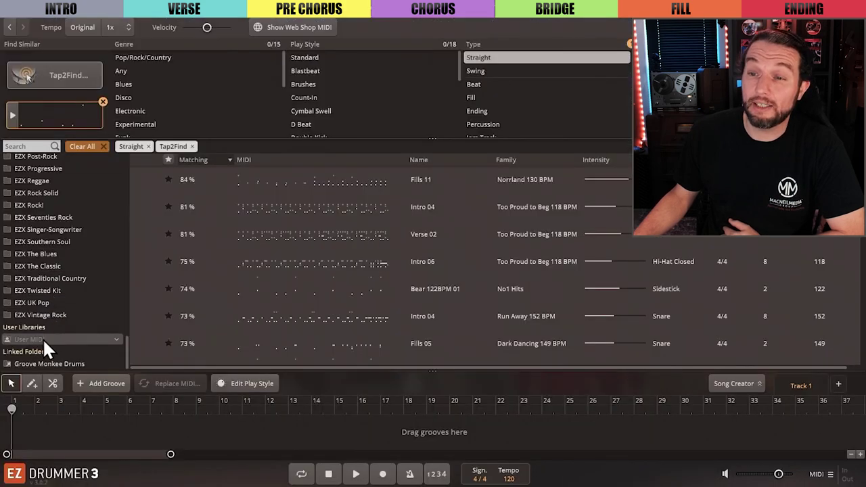
right_click(79, 337)
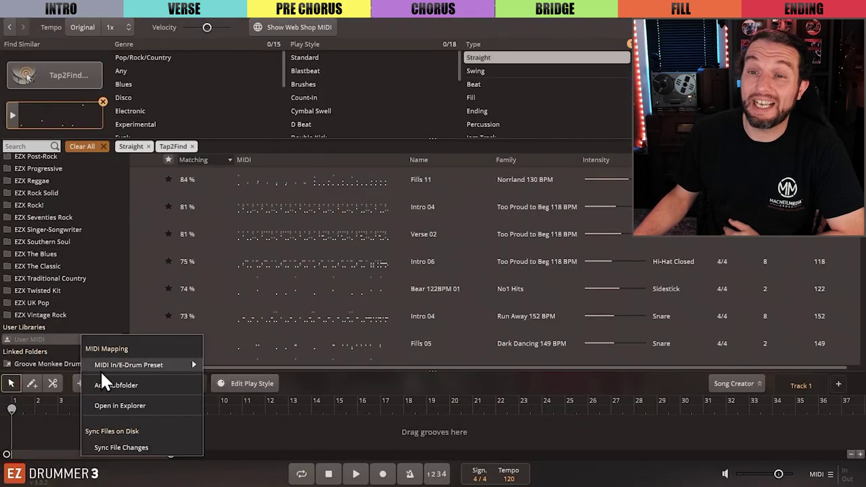
click(117, 447)
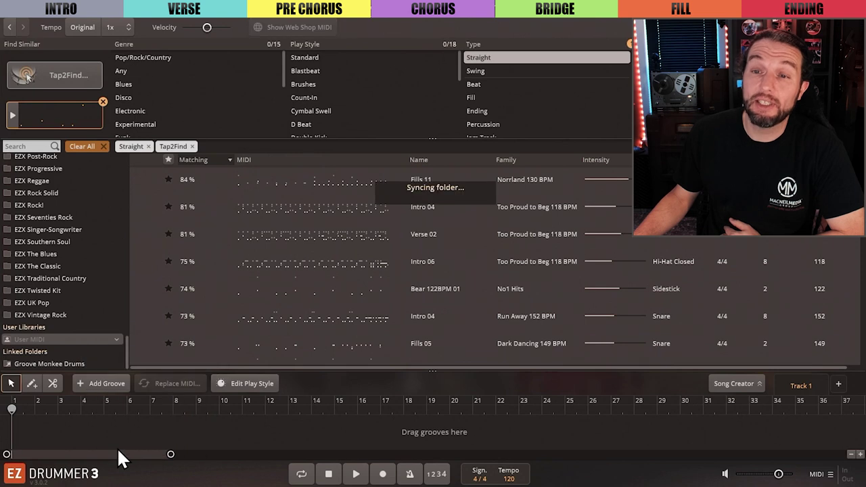
click(75, 338)
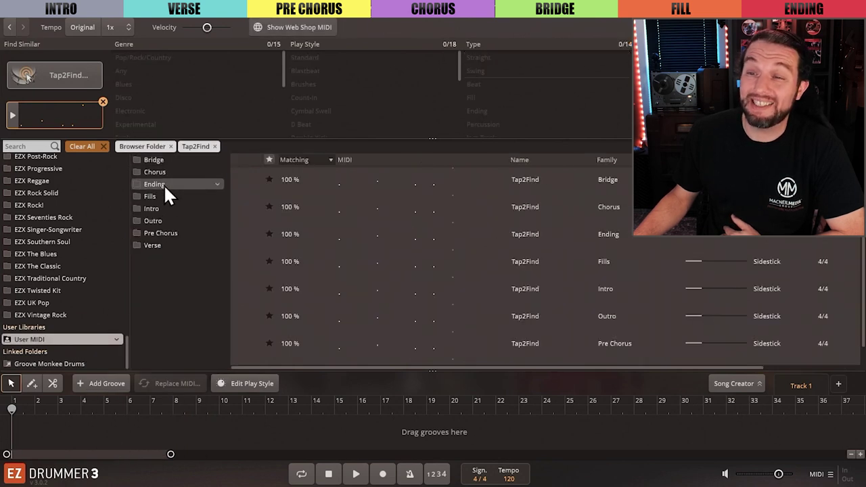
click(153, 245)
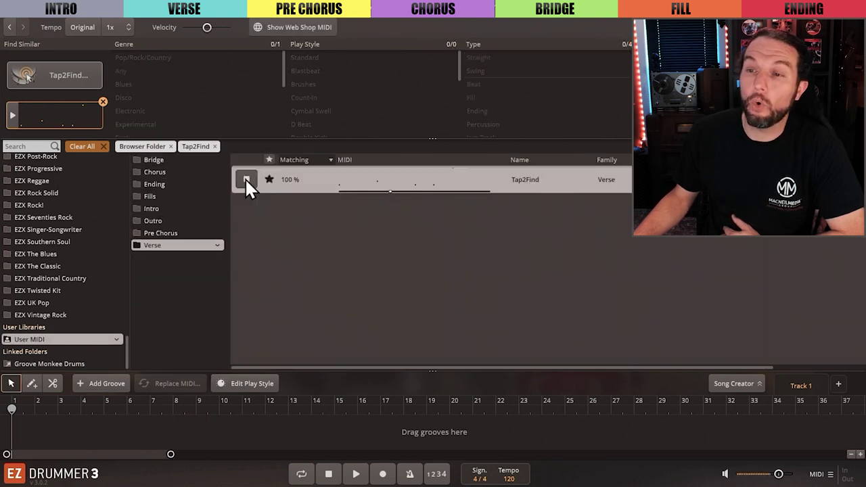
- Add My Linked Midi Folder from the Desktop as a linked folder
click(839, 28)
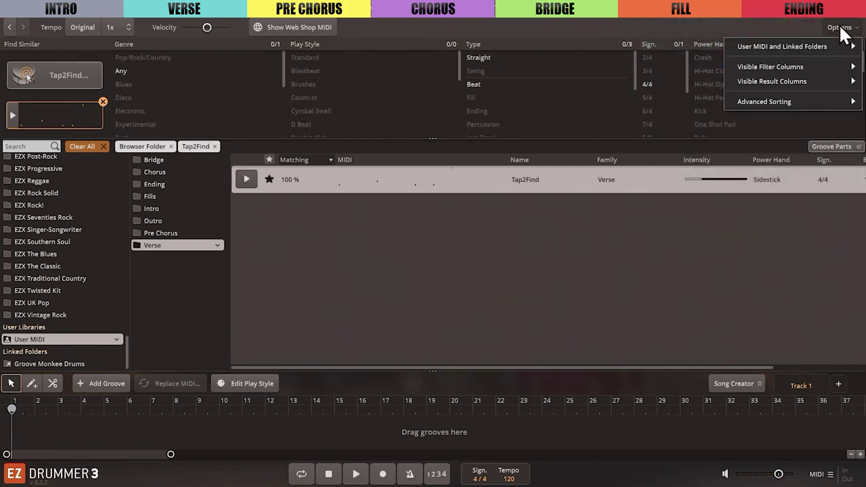
mouse_move(734, 45)
click(614, 62)
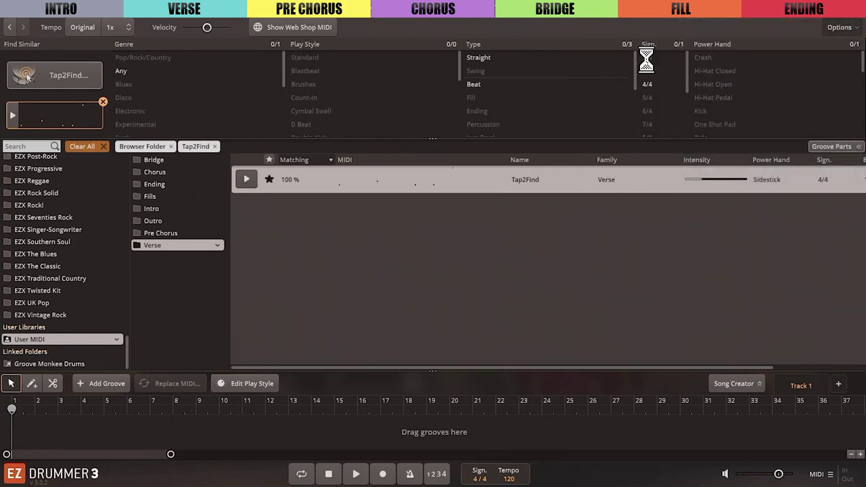
click(54, 46)
click(494, 60)
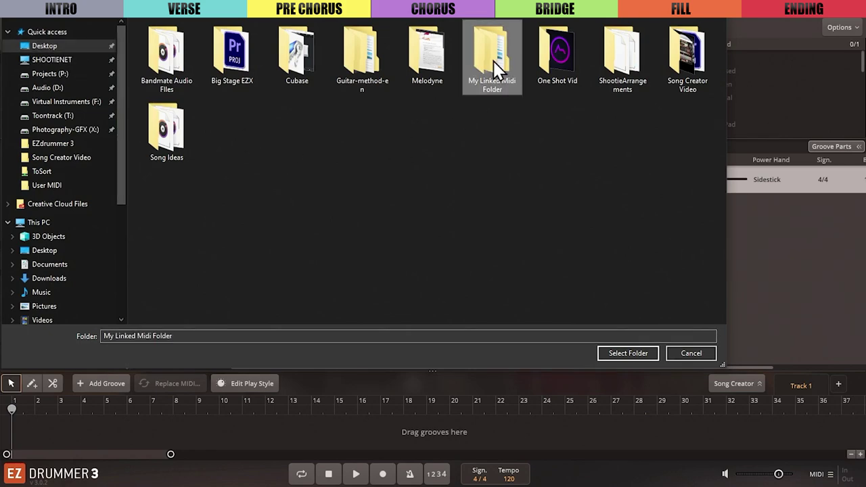
click(628, 353)
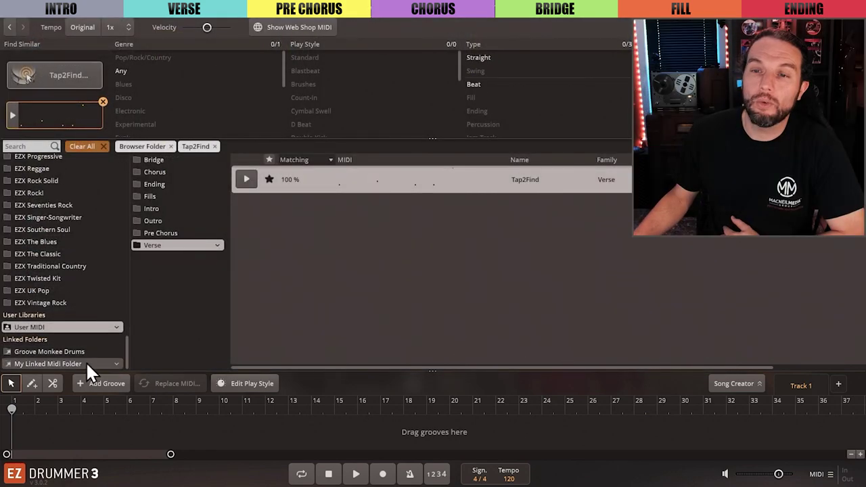
- Preview the Tap2Find groove in the linked folder's Ending subfolder
click(39, 364)
click(165, 186)
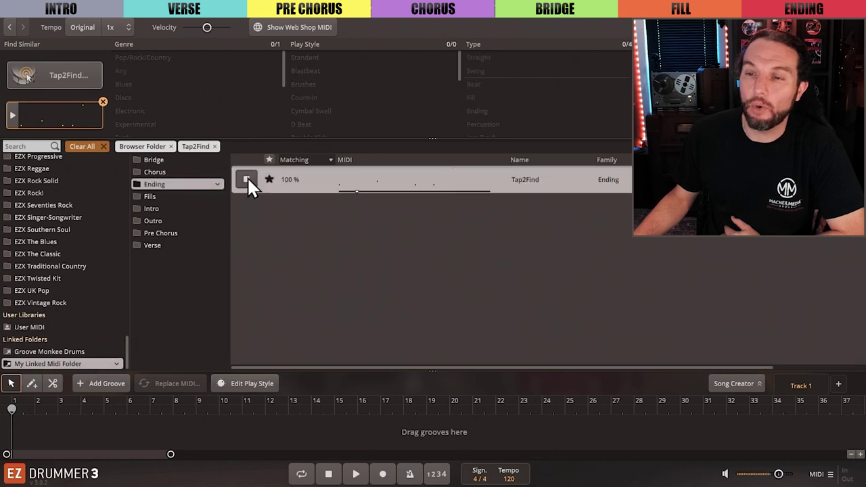
click(246, 178)
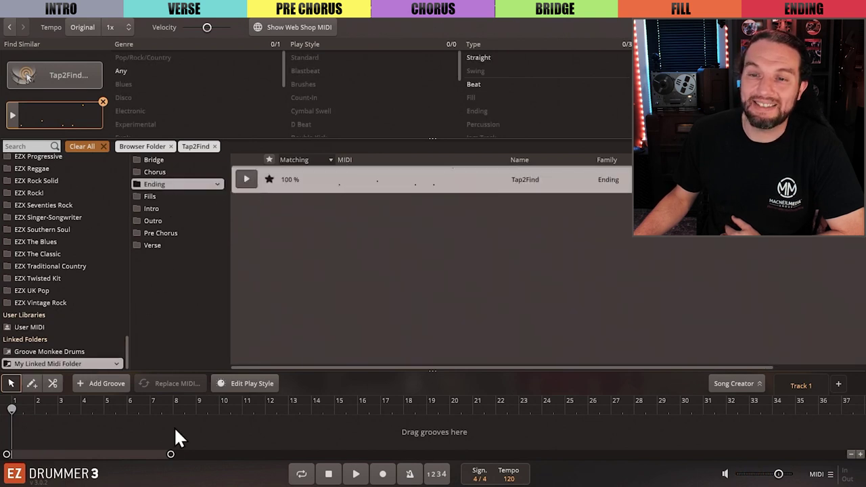
- Zoom the timeline and place the Bridge, Chorus and Ending Tap2Find grooves at bars 1–3
drag(170, 454, 112, 454)
click(179, 161)
drag(291, 180, 17, 424)
click(155, 172)
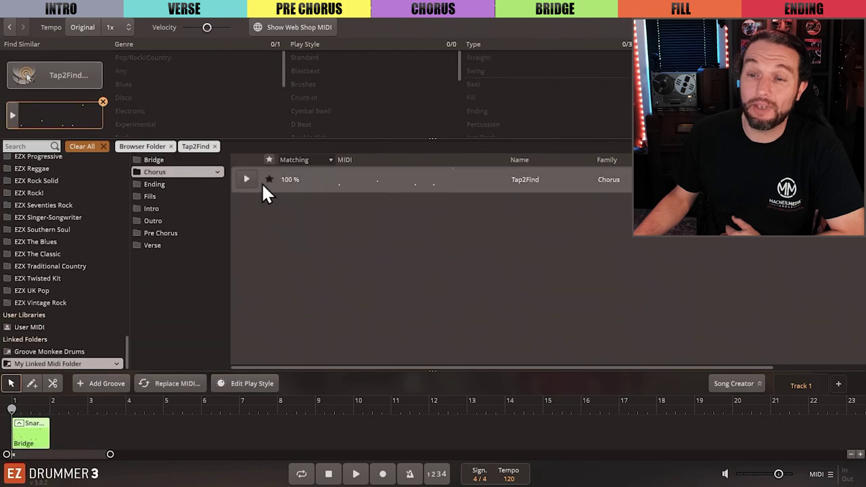
drag(261, 181, 61, 426)
click(154, 184)
drag(291, 180, 180, 426)
- Place the Outro, Pre Chorus and Verse Tap2Find grooves at bars 6, 7 and 8
click(188, 197)
click(153, 208)
click(153, 221)
drag(320, 183, 217, 426)
click(160, 232)
drag(290, 180, 251, 426)
click(152, 245)
drag(328, 187, 286, 416)
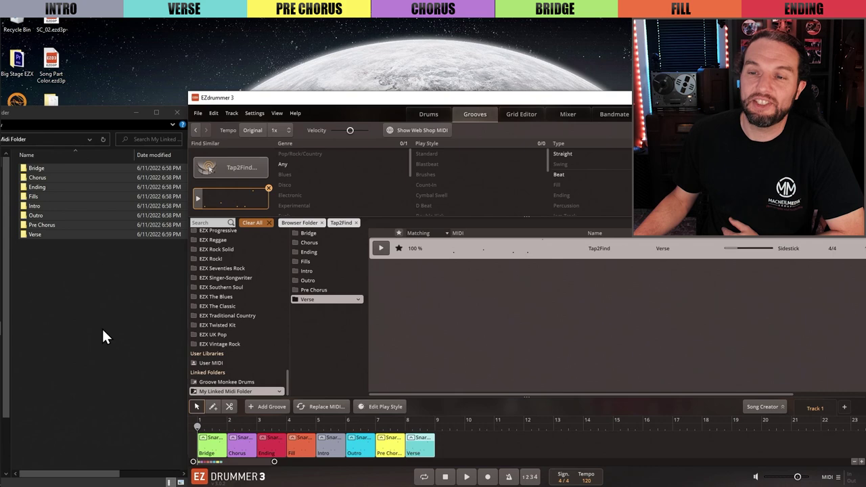
- Create a 'Cool Bridge Ideas' folder and drag the Tap2Find groove into it
right_click(102, 332)
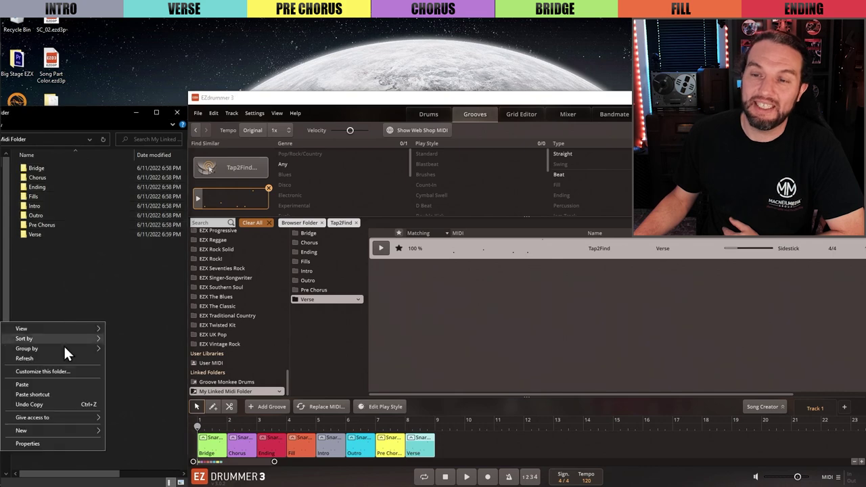
mouse_move(56, 428)
click(143, 379)
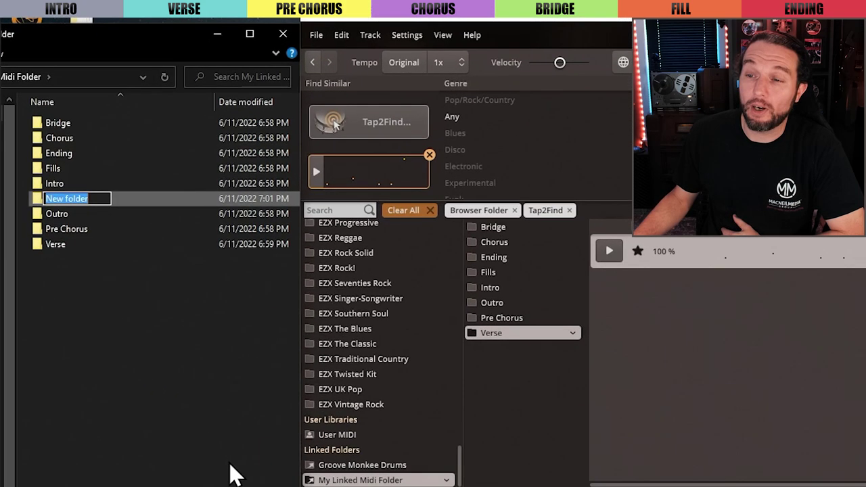
text(Cool Bridge Ideas)
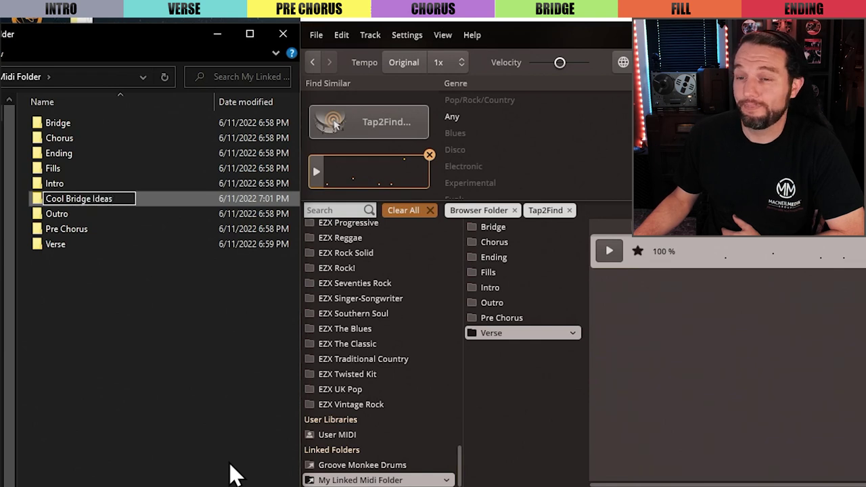
key(Return)
key(Return)
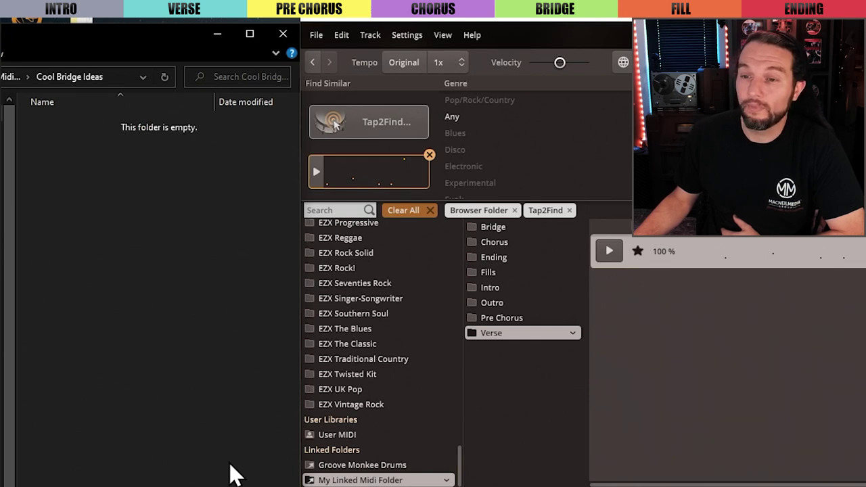
drag(376, 183, 106, 196)
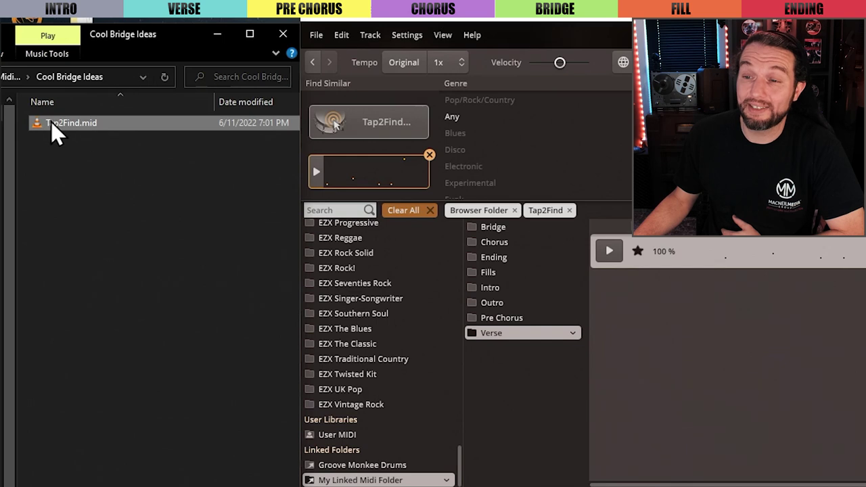
click(78, 204)
- Sync file changes on My Linked Midi Folder in EZdrummer
key(alt+Up)
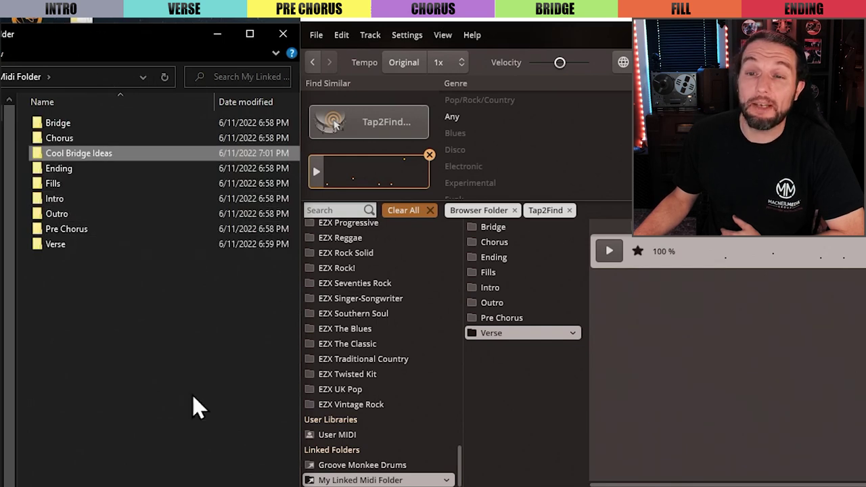
right_click(349, 480)
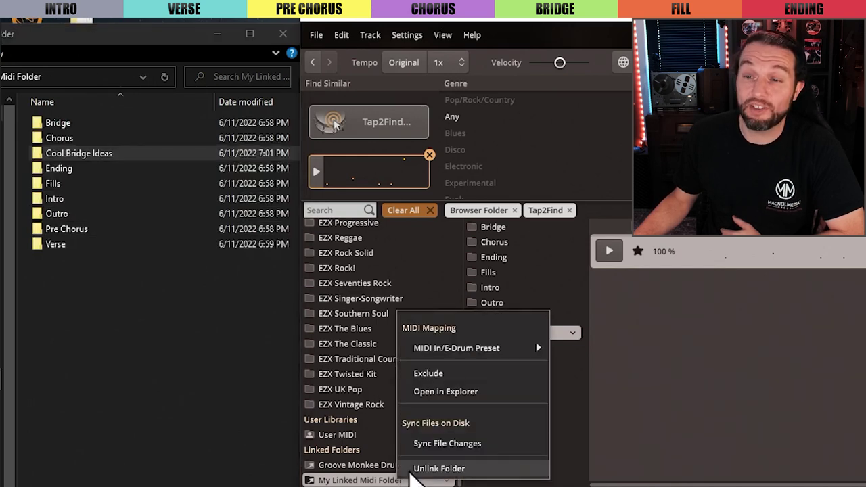
click(485, 445)
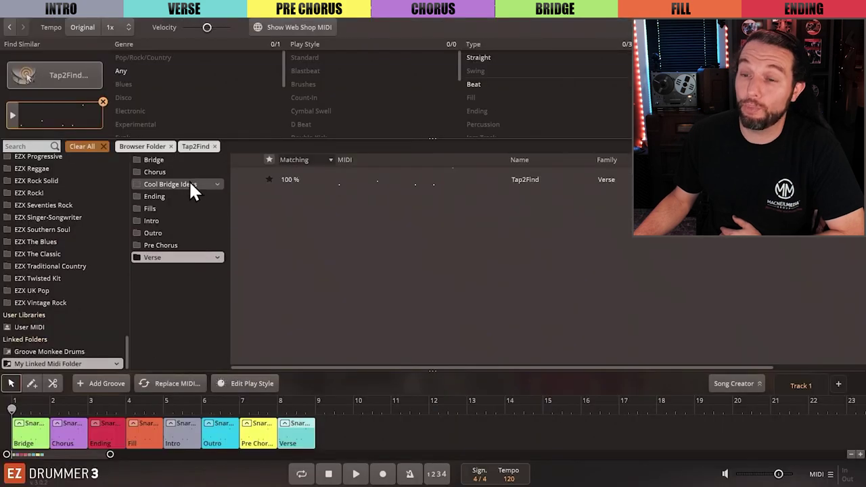
- Place the Cool Bridge Ideas Tap2Find groove at bar 10, then start a new 'Co…' subfolder in Explorer
click(173, 183)
drag(298, 180, 365, 443)
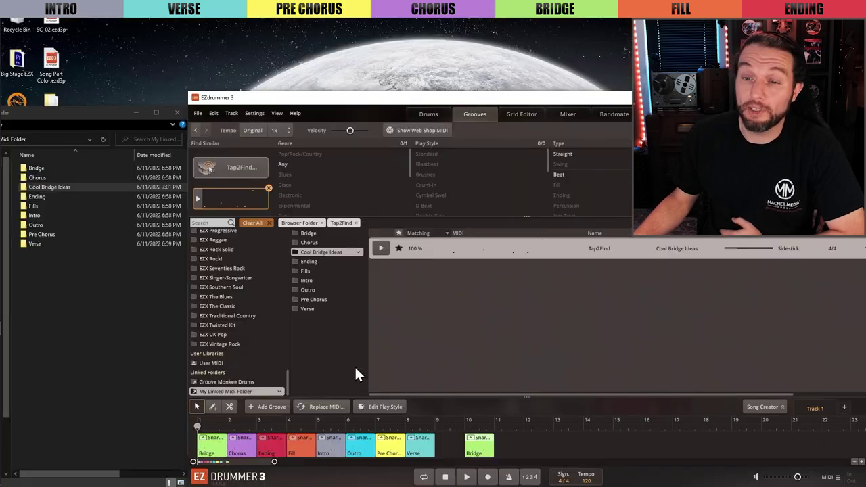
right_click(65, 306)
mouse_move(92, 414)
click(123, 413)
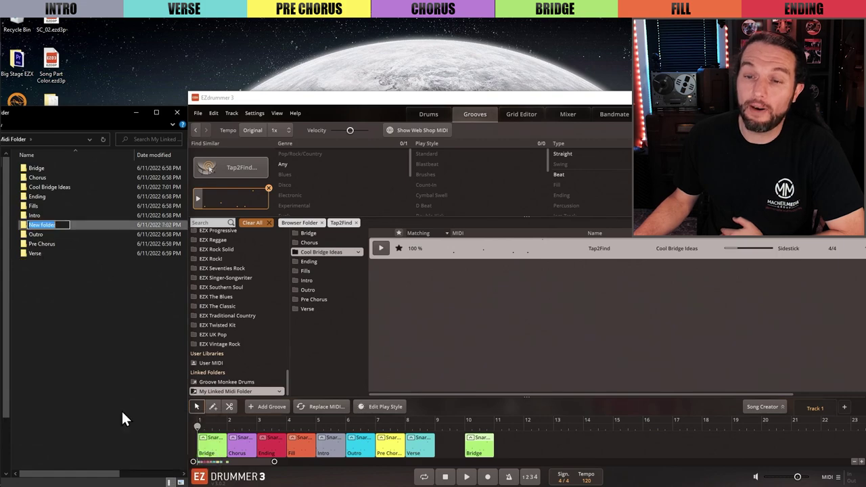
text(Co)
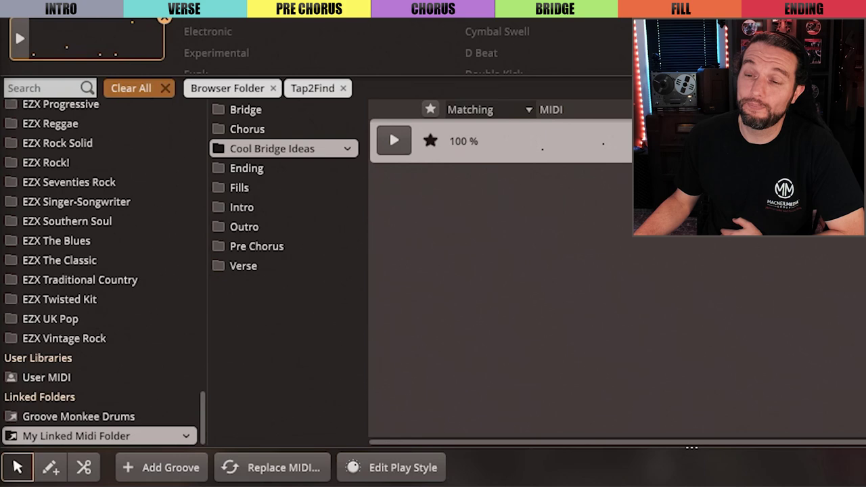
- Sync the linked folder and place the Cool Beats Tap2Find groove at bar 12
right_click(353, 479)
click(213, 382)
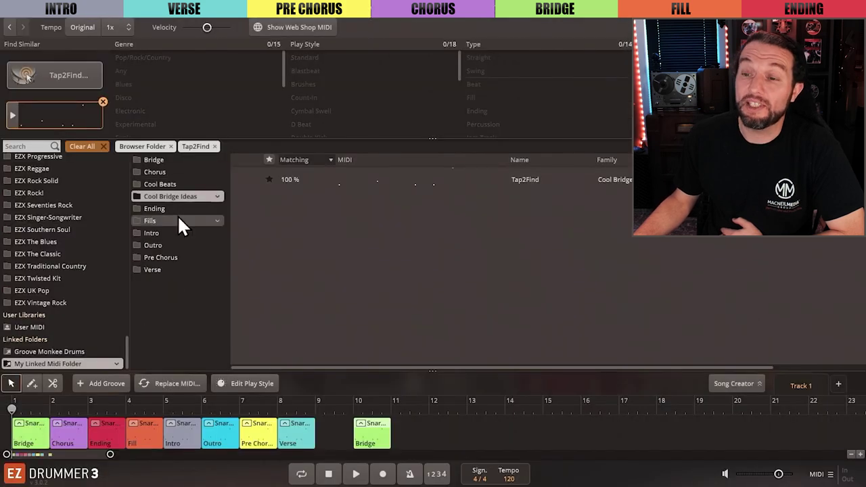
click(163, 184)
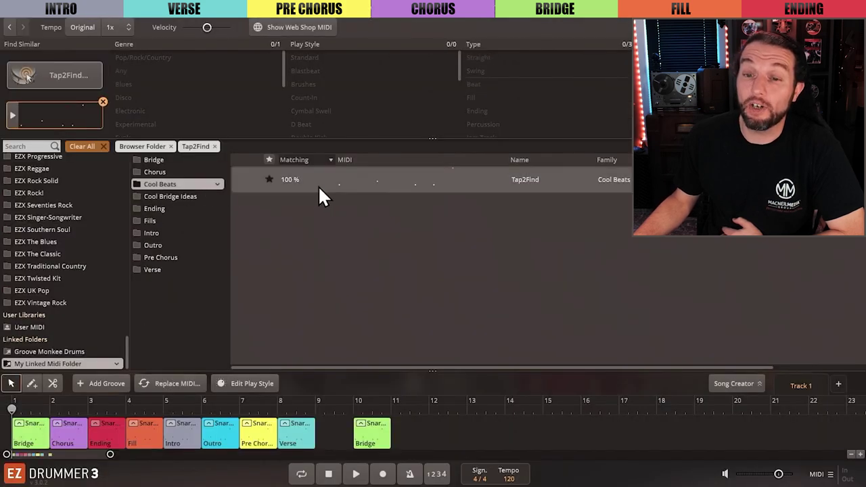
drag(318, 181, 433, 430)
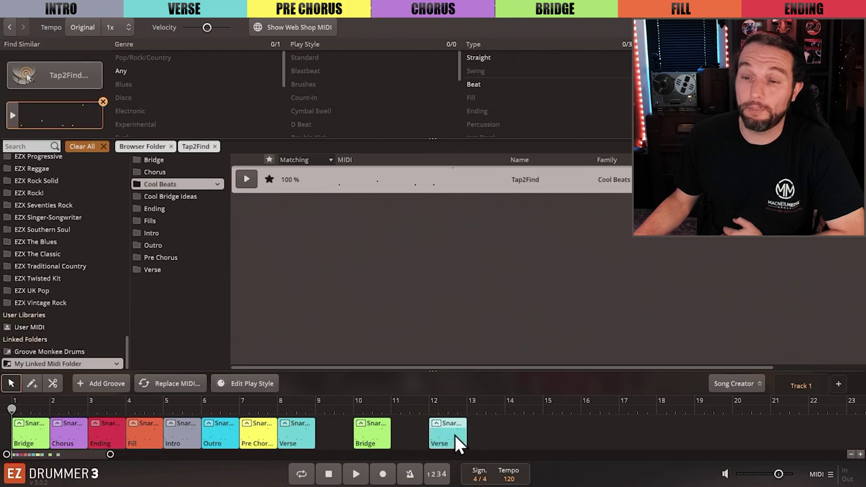
- Clear filters, open N.Y - Allaire Straight 4/4, and place a closed hi-hat groove at bar 14
click(103, 146)
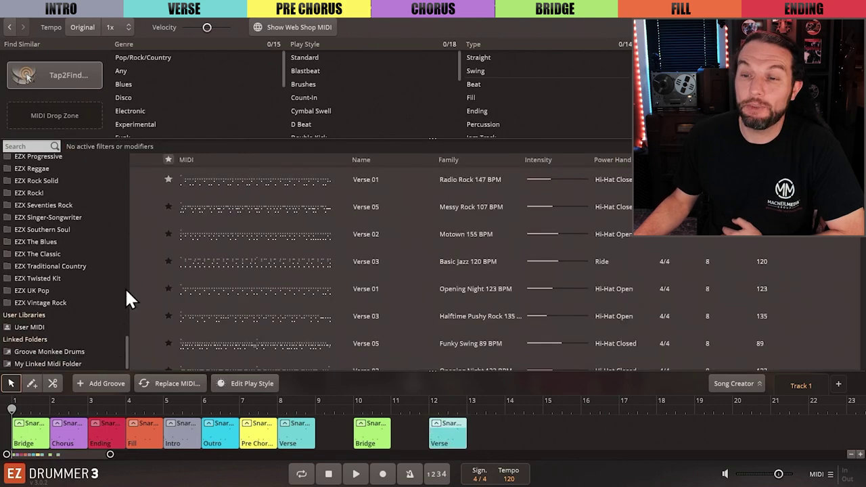
drag(125, 365, 145, 190)
click(67, 229)
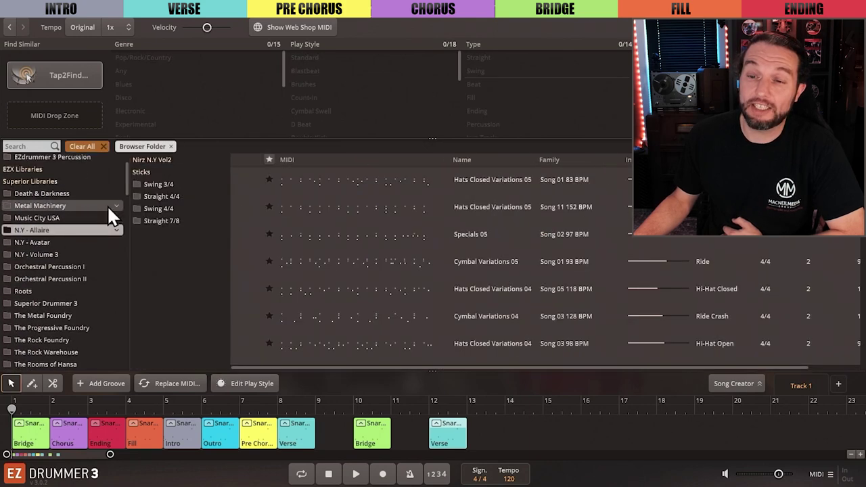
click(155, 196)
click(261, 171)
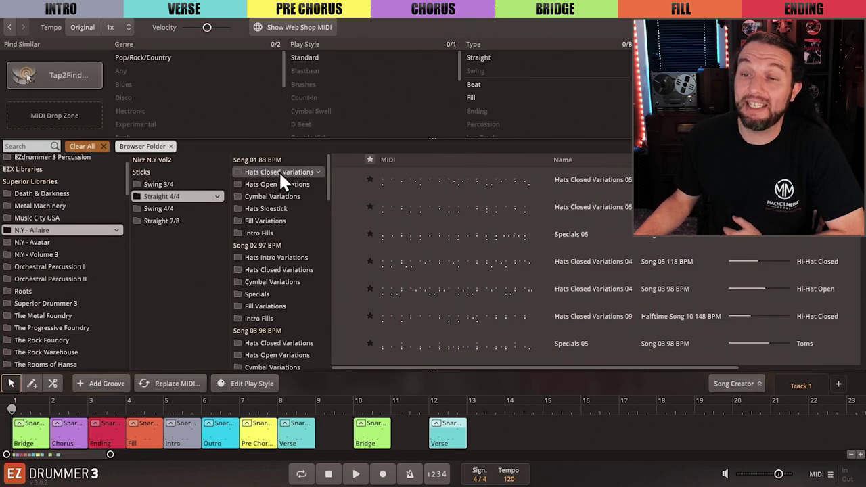
drag(417, 185, 507, 426)
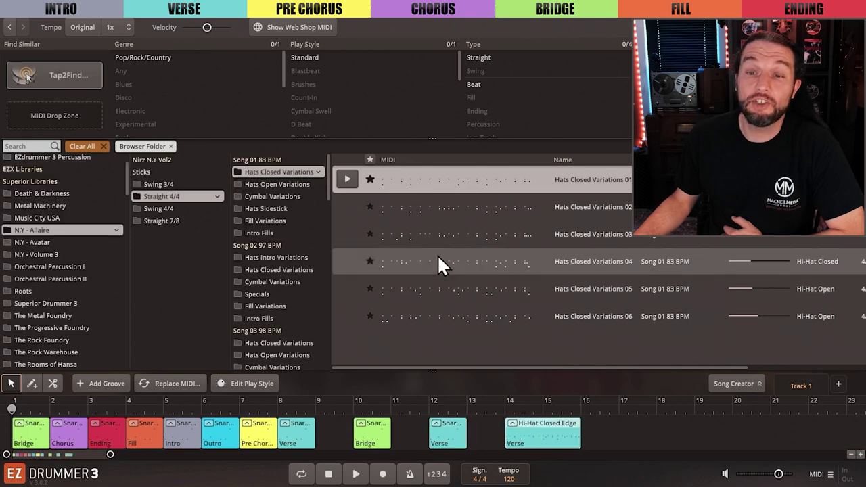
- Place open hi-hat, cymbal and sidestick grooves at bars 16, 18 and 20
click(276, 184)
drag(388, 199, 583, 425)
click(279, 194)
drag(433, 207, 660, 424)
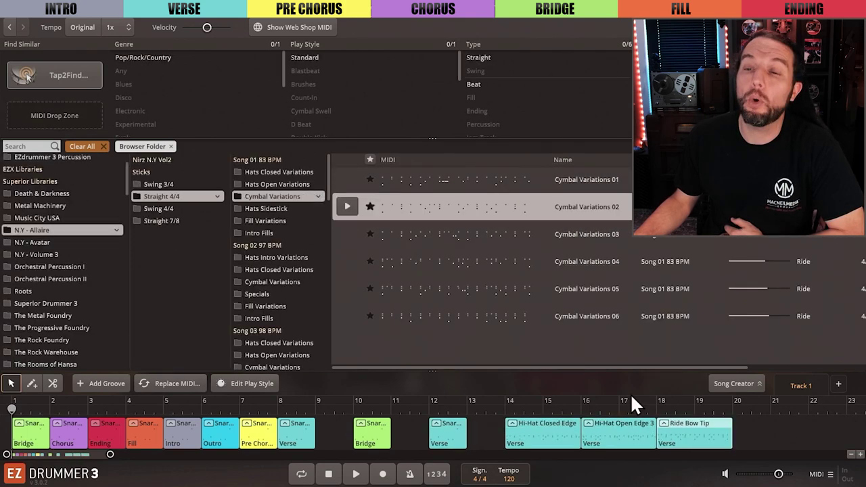
click(293, 209)
drag(433, 207, 741, 425)
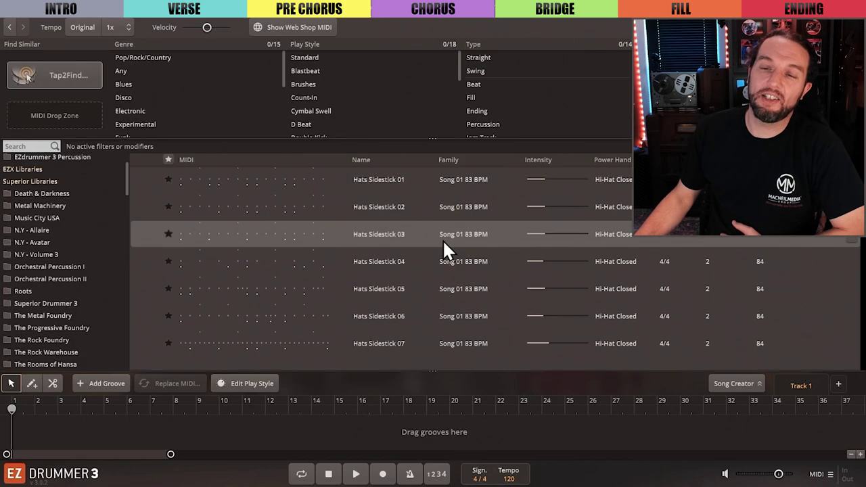
- Pick the Verse 01 groove from The Rooms of Hansa, Live Room Straight 4/4, Journey Love 74 BPM
click(71, 363)
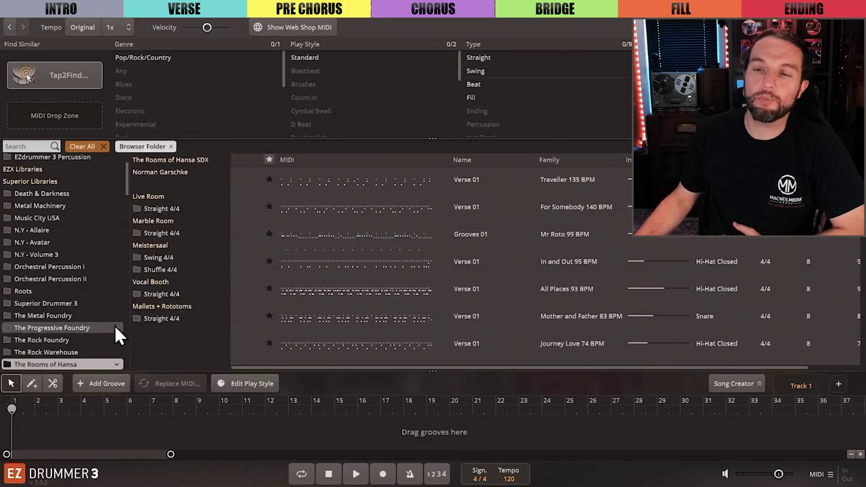
click(157, 208)
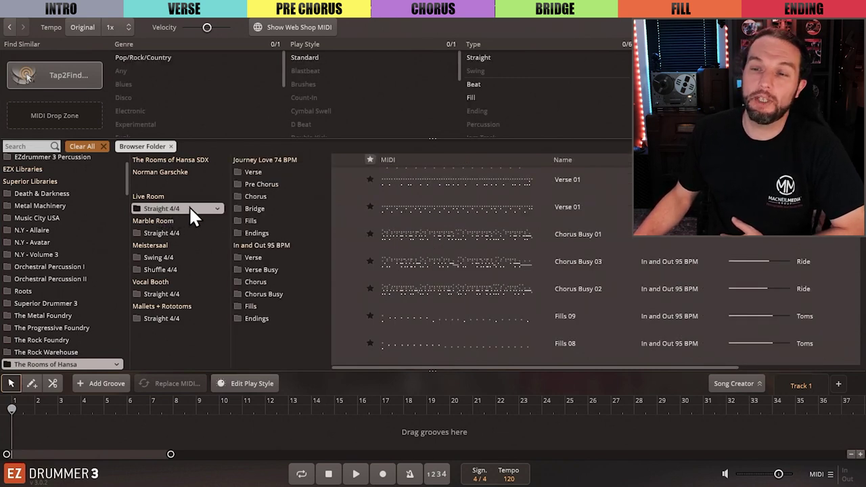
click(254, 172)
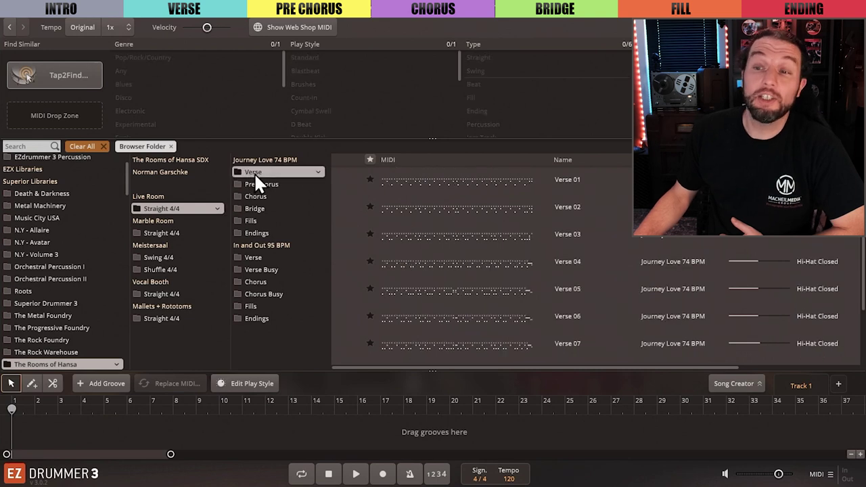
click(447, 181)
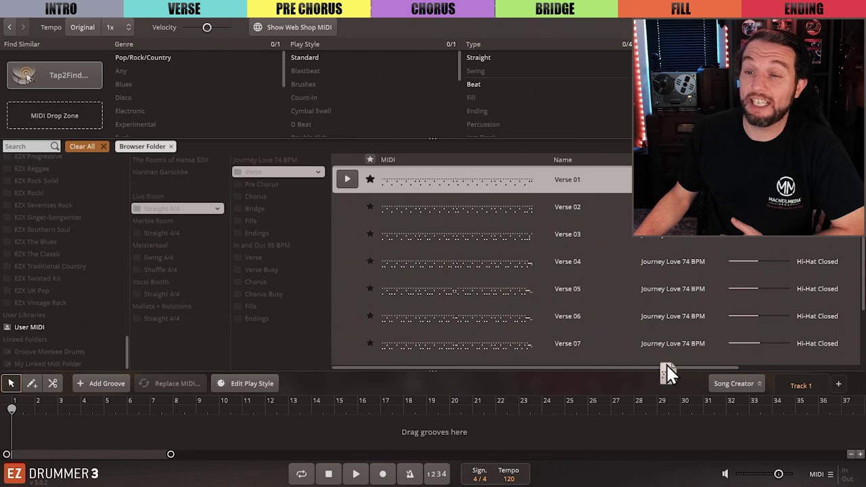
- In Song Creator, audition Intro 3 and choose Select Containing Folder in Grooves for it
click(737, 384)
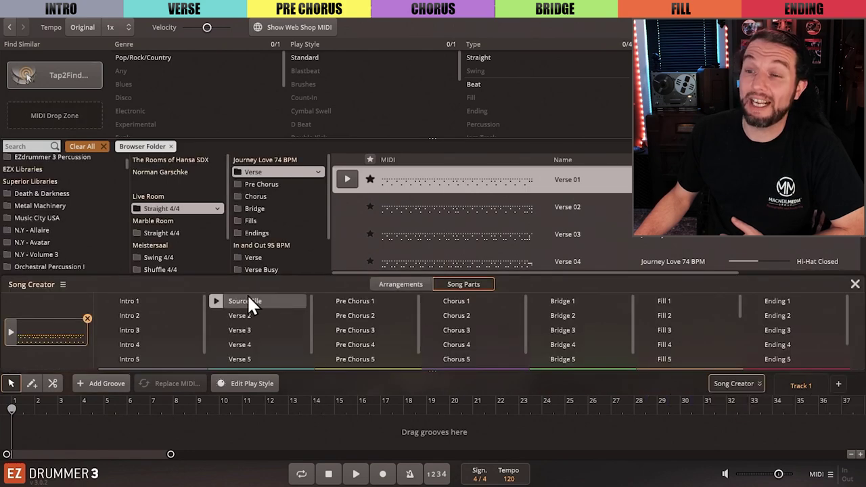
click(105, 329)
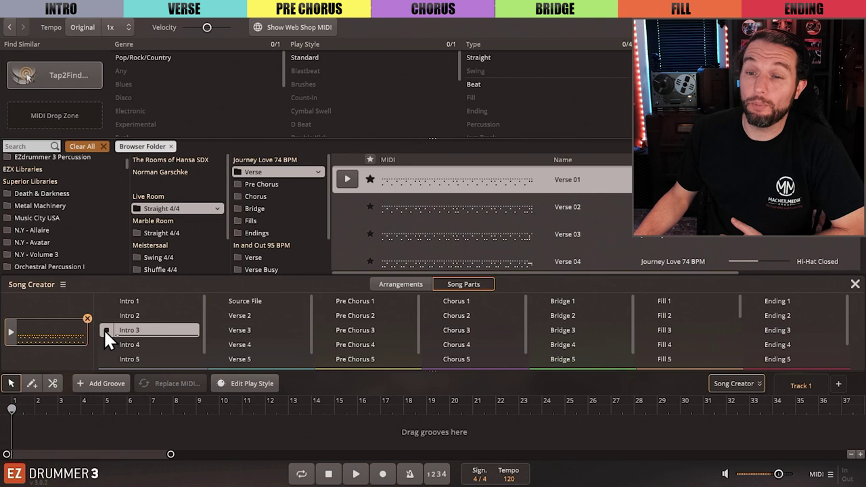
right_click(143, 328)
click(202, 383)
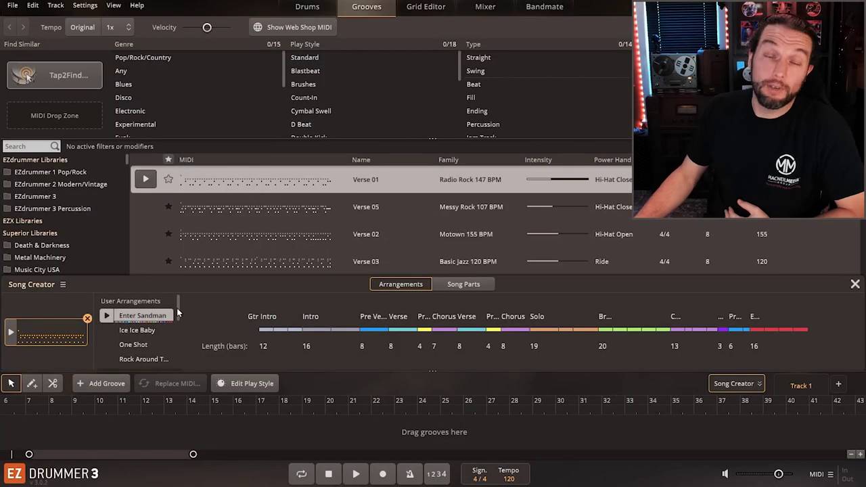
- Preview the Ice Ice Baby and then One Shot user arrangements in the Arrangements list
scroll(178, 312, down, 1)
click(152, 321)
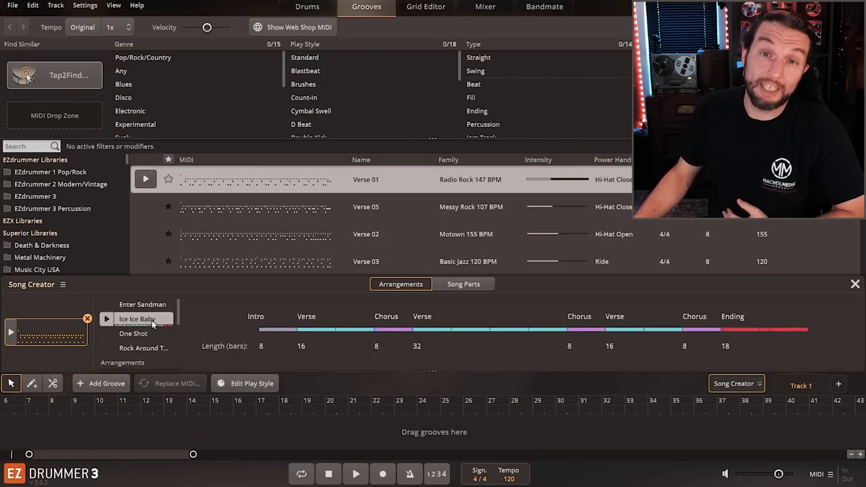
click(156, 335)
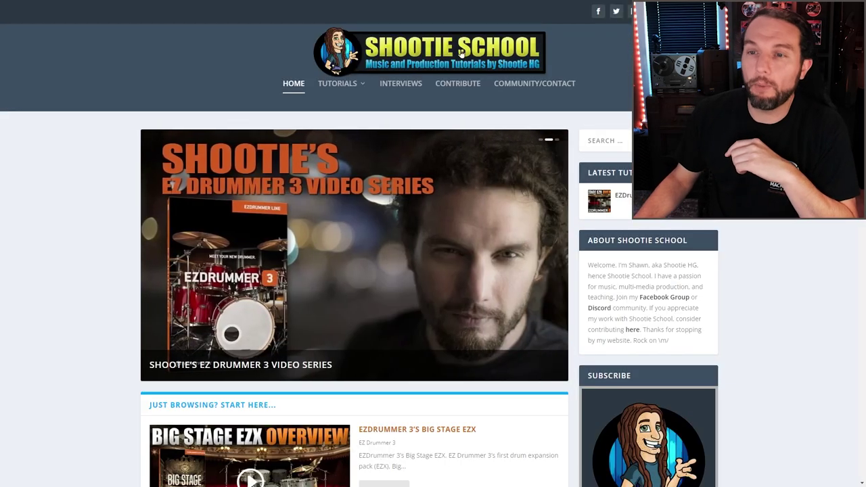
- Open the EZ DRUMMER 3 category from the TUTORIALS menu and scroll through its videos
mouse_move(362, 88)
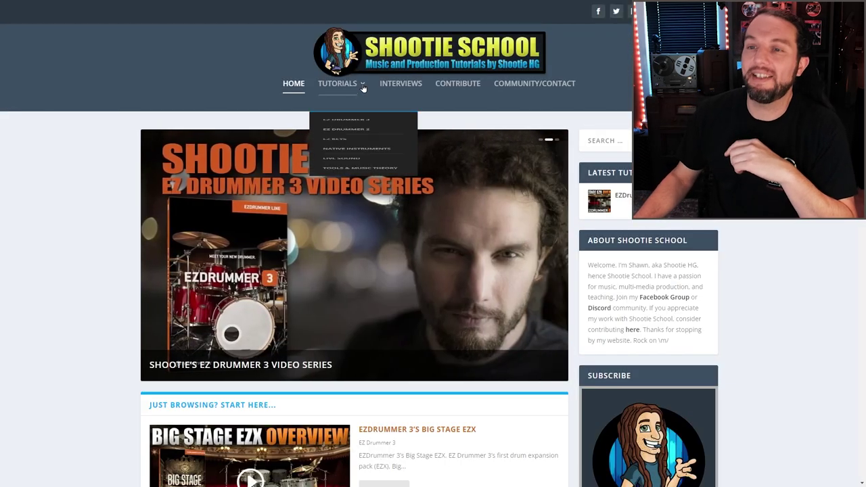
click(352, 142)
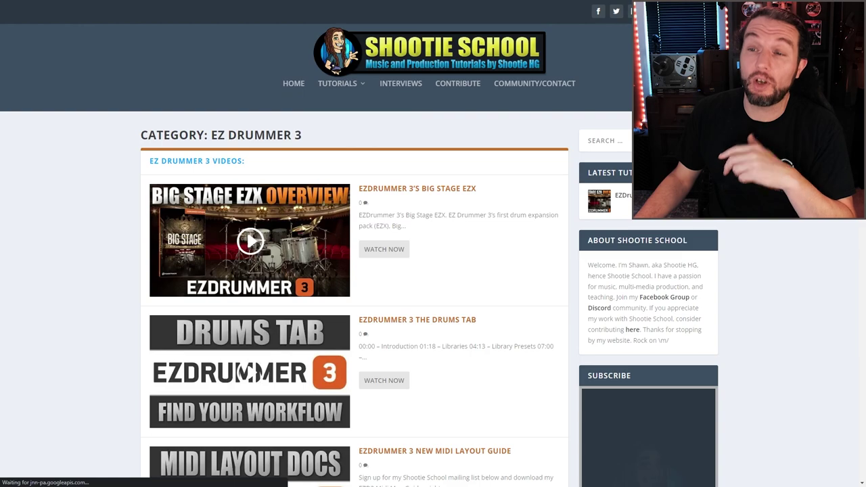
scroll(353, 270, down, 5)
scroll(358, 271, down, 3)
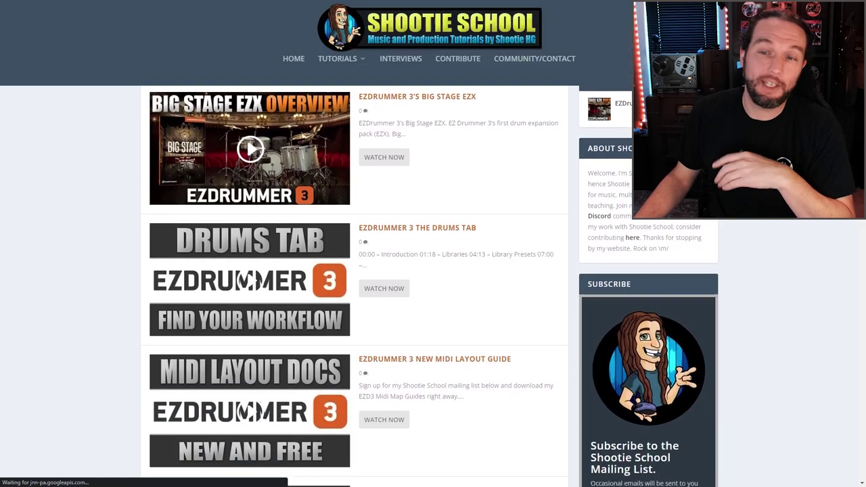
scroll(358, 271, down, 3)
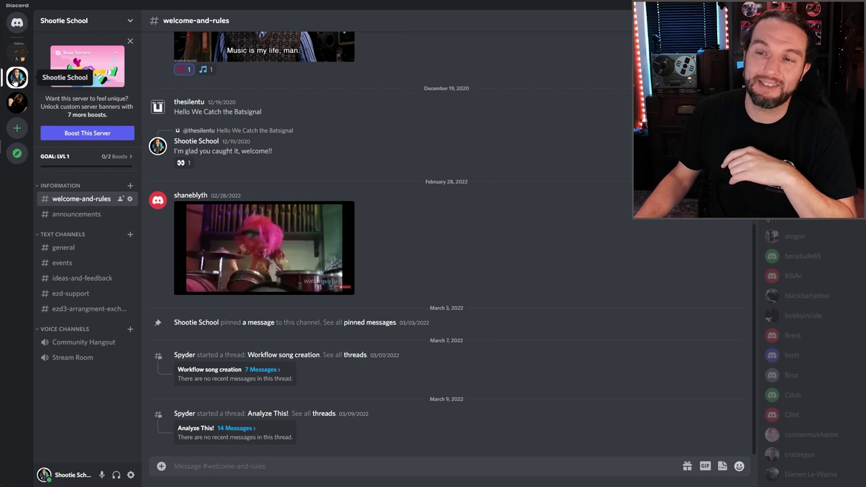
- Post "Coming soon..." in the ezd3-arrangment-exchange channel
click(80, 310)
text(Coming soon.)
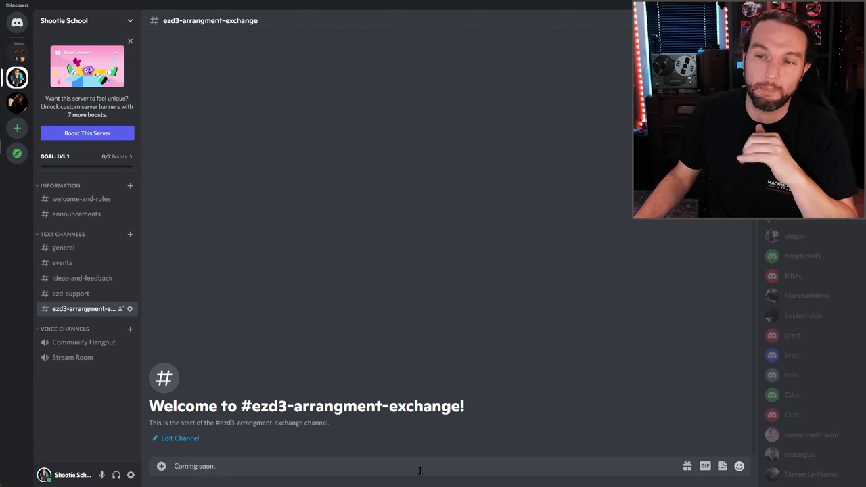
key(Return)
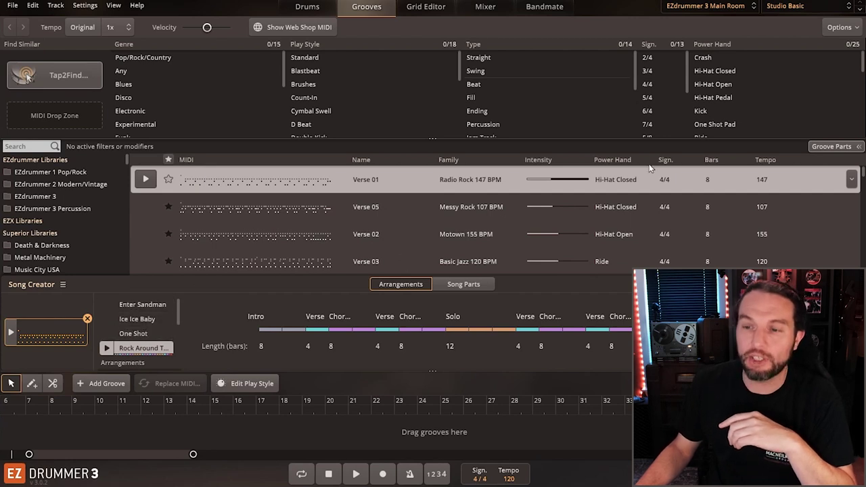
- From the Studio Basic preset dropdown, choose User Presets > Manage in Explorer to open the presets folder
click(828, 8)
mouse_move(787, 93)
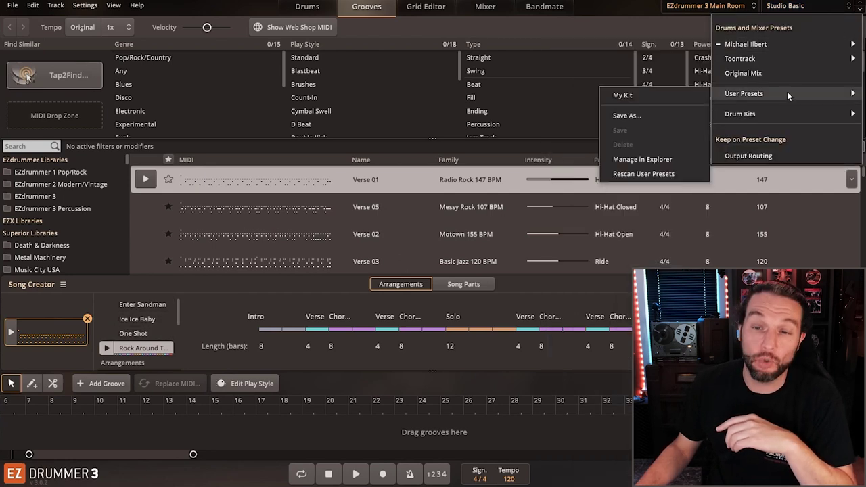
click(63, 284)
click(62, 284)
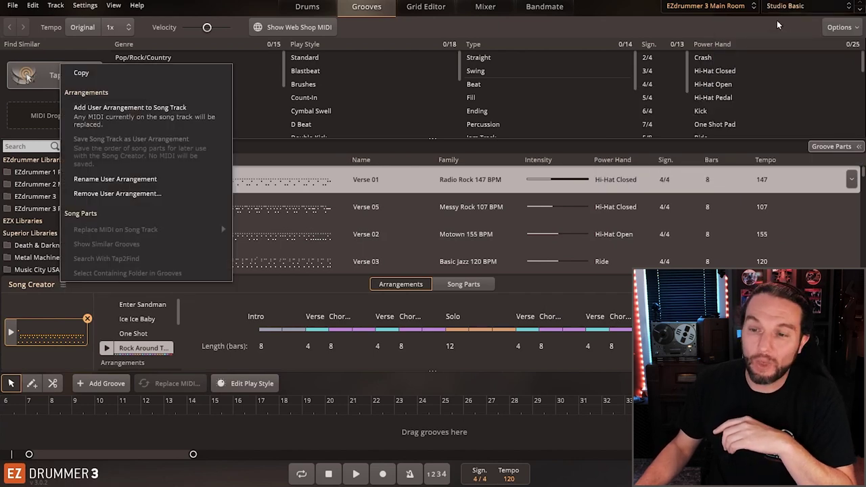
click(799, 10)
mouse_move(757, 94)
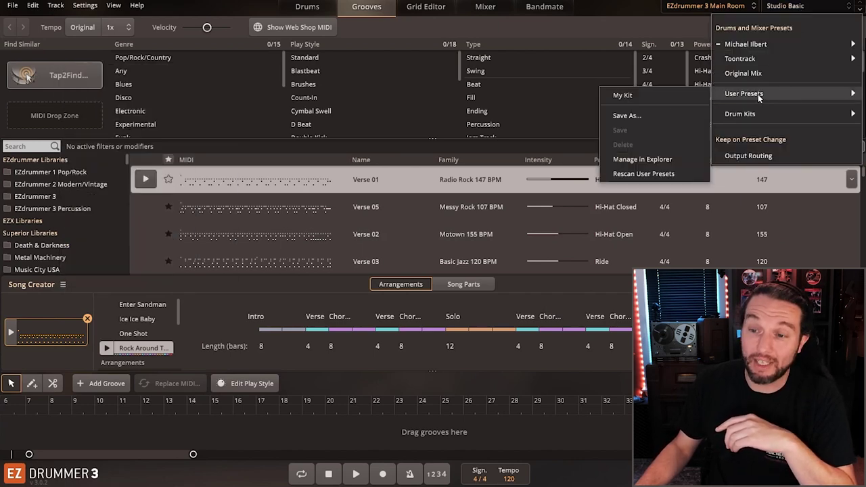
click(629, 154)
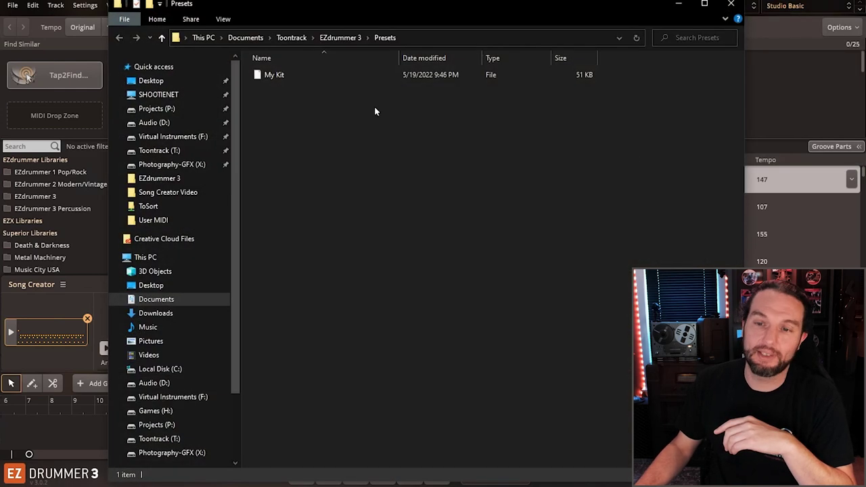
- Select the My Kit preset file in the Presets folder
click(293, 74)
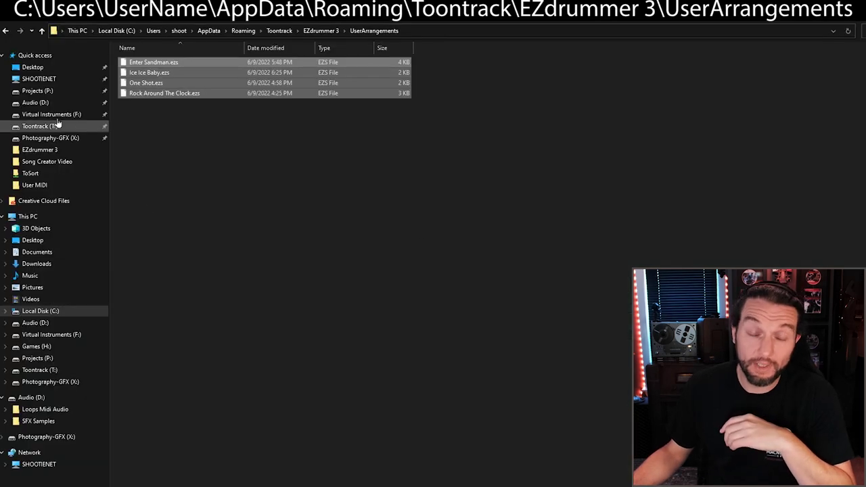
- Browse from Local Disk (C:) through Users, AppData\Roaming\Toontrack\EZdrummer 3 into UserArrangements
click(32, 67)
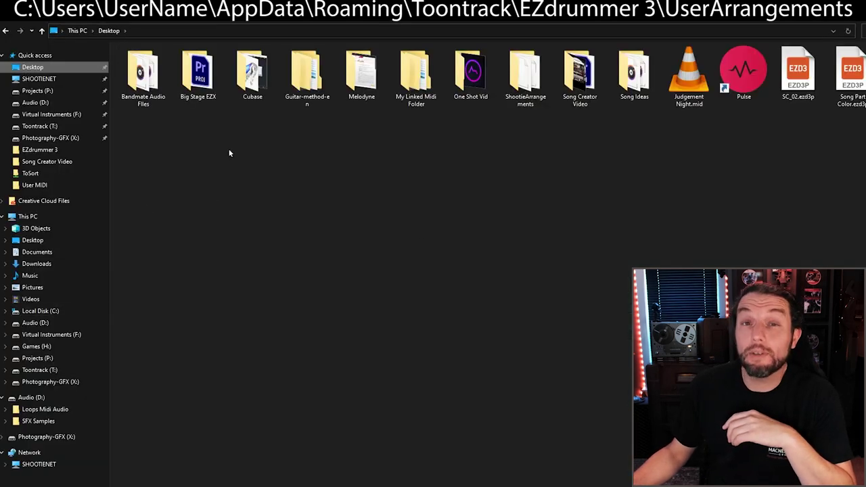
click(101, 311)
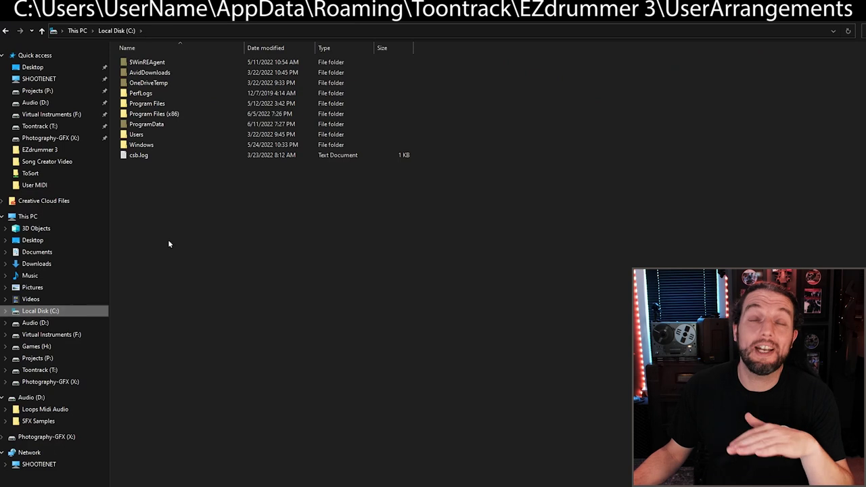
double_click(138, 134)
double_click(137, 83)
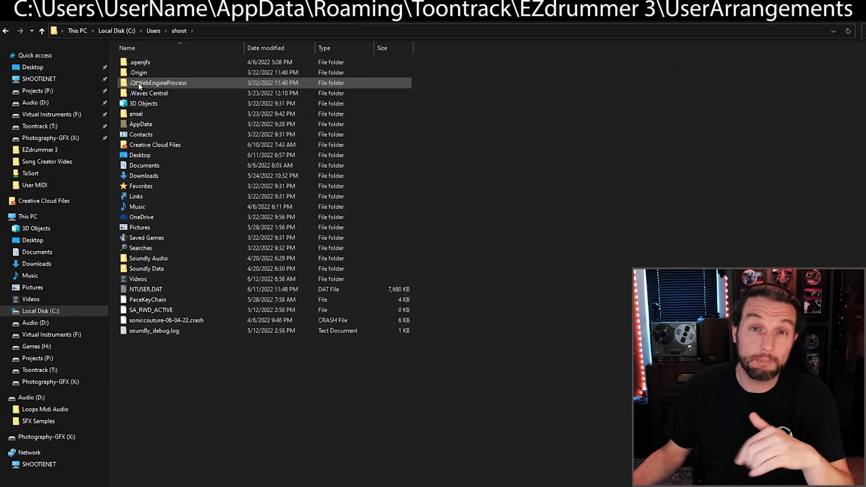
double_click(150, 126)
double_click(147, 85)
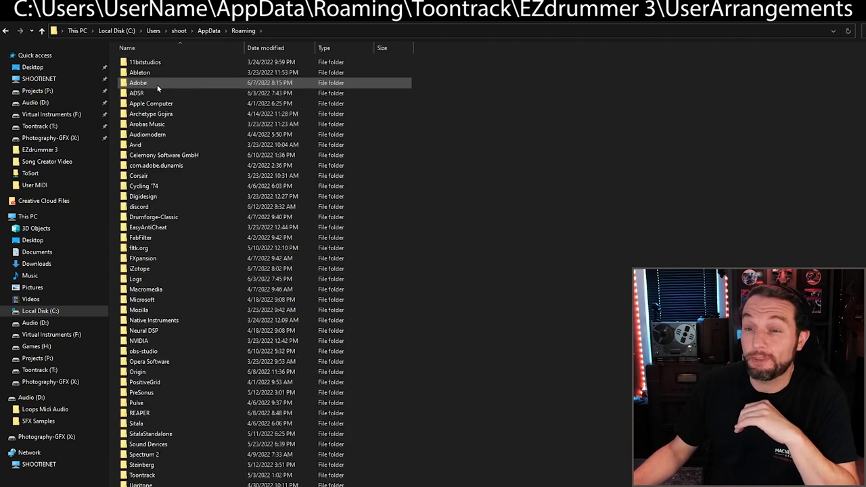
double_click(153, 475)
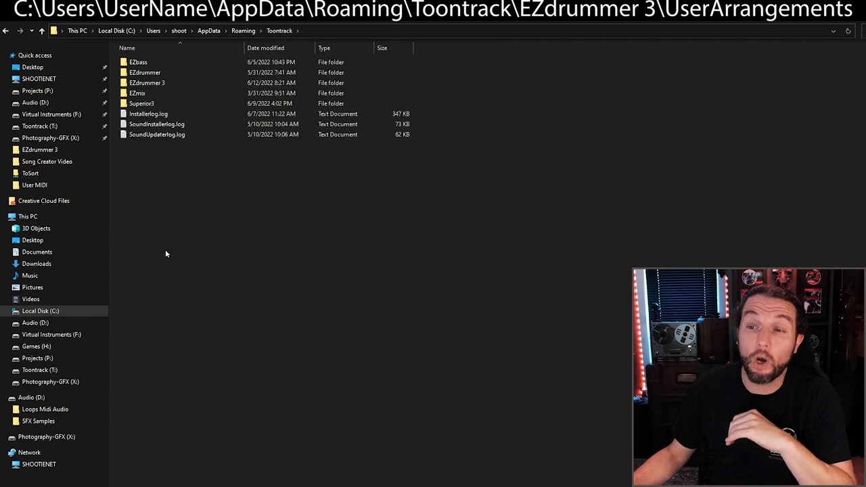
double_click(146, 83)
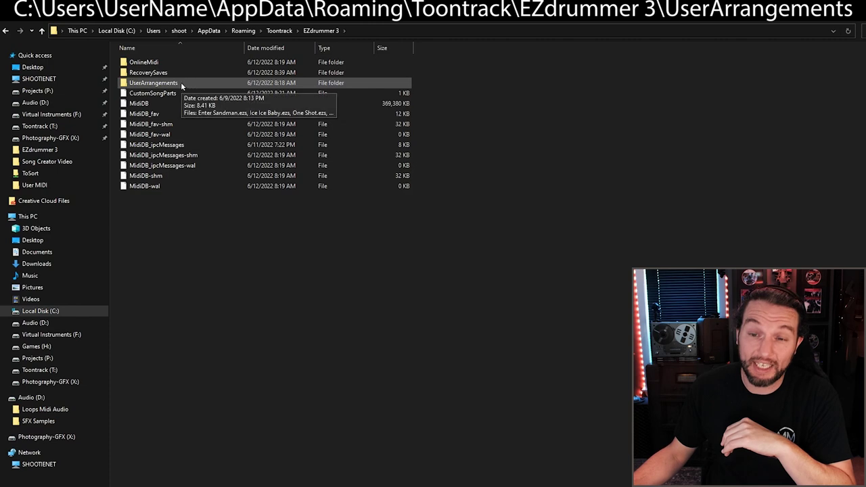
double_click(186, 83)
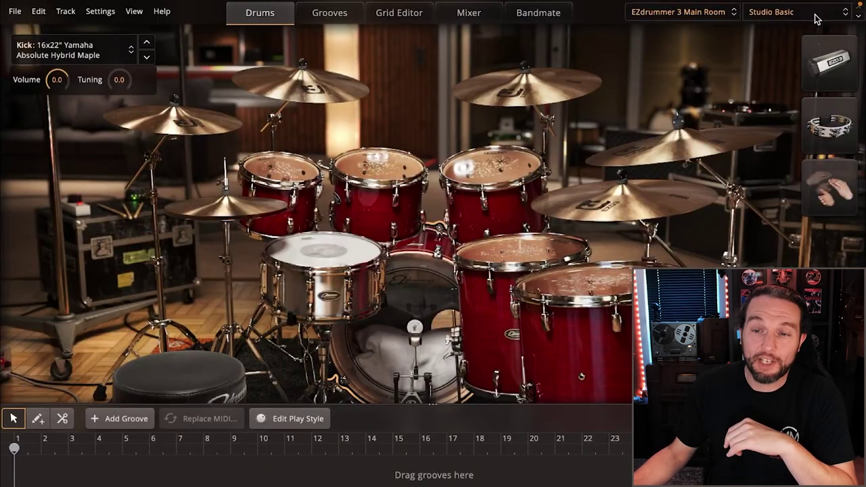
click(815, 14)
- Reveal the user presets in Finder with Manage in Finder, then open the neighbouring UserArrangements folder
mouse_move(777, 120)
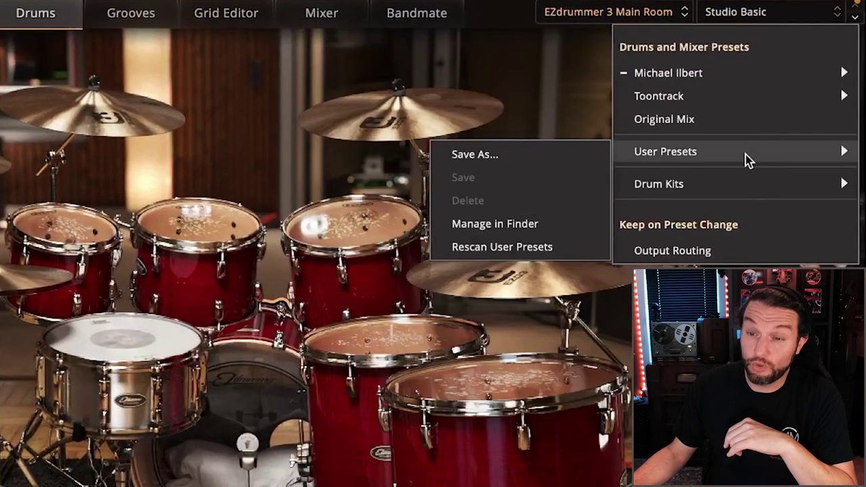
click(568, 231)
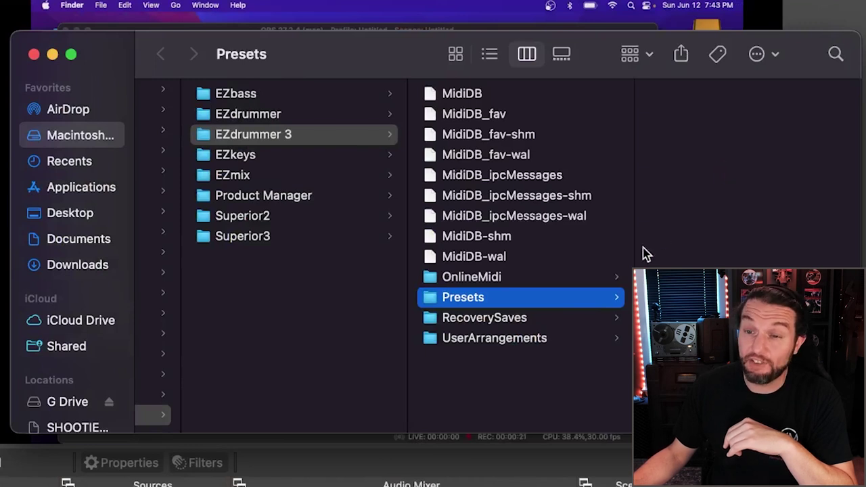
click(516, 342)
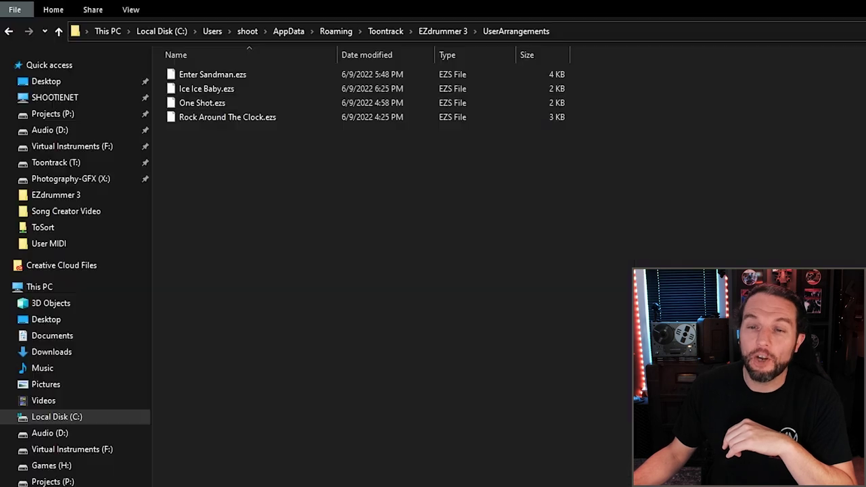
- Box-select the four .ezs arrangement files and copy them
drag(303, 166, 197, 71)
right_click(231, 85)
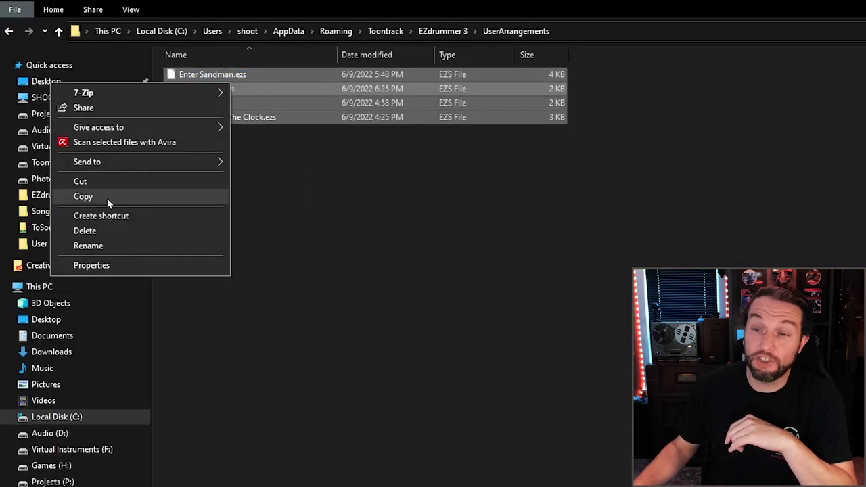
click(141, 197)
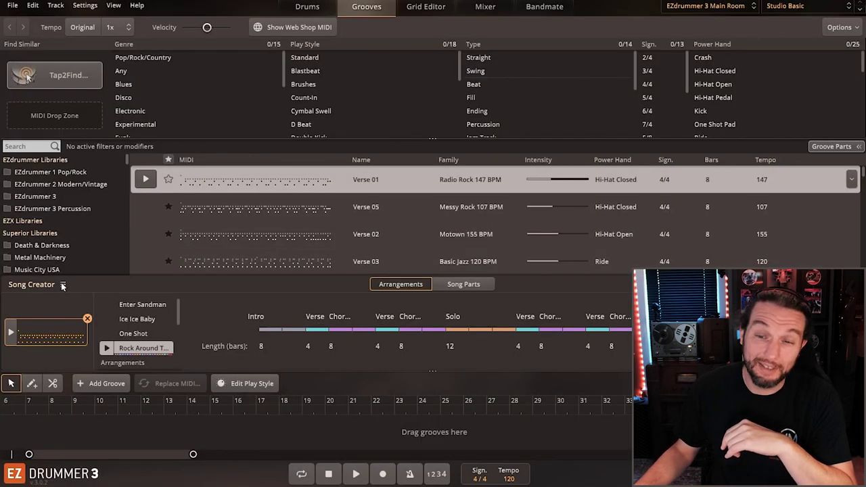
- Open the Song Creator options for the Rock Around The Clock user arrangement
click(63, 285)
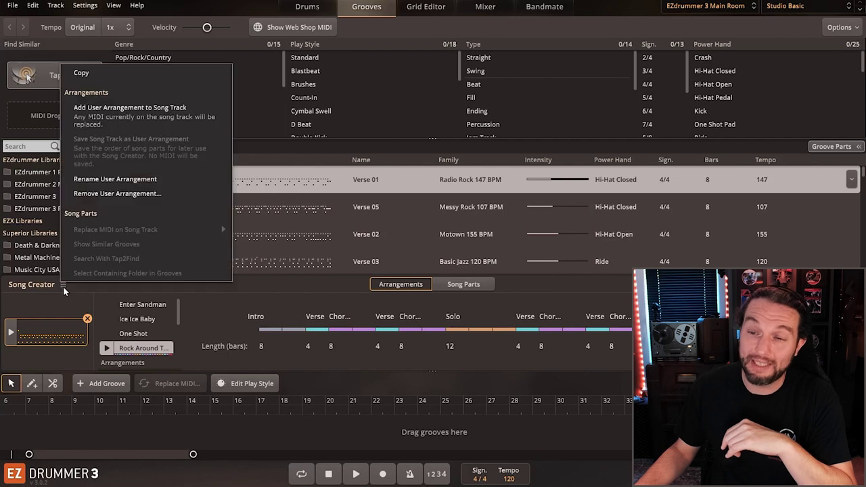